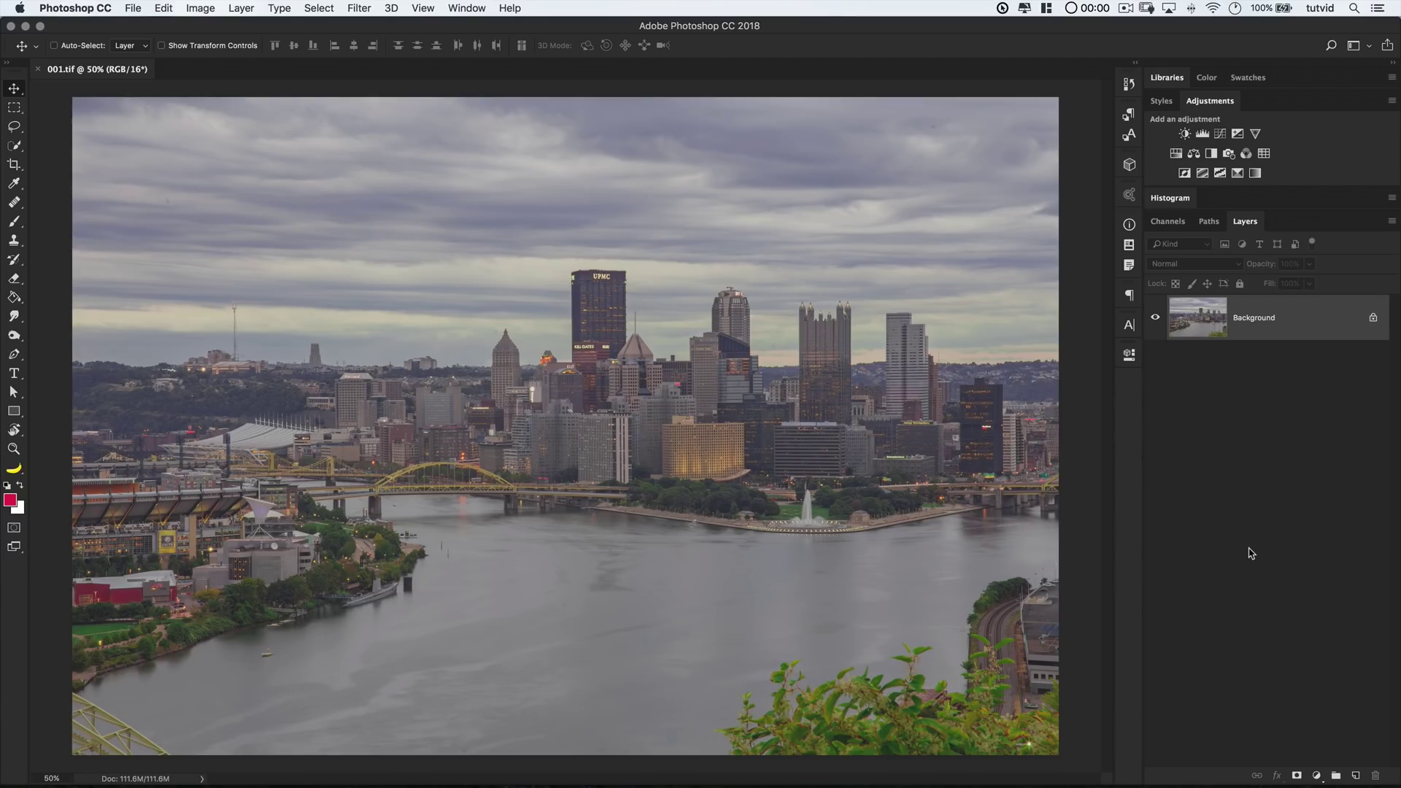
- Add a Curves 1 adjustment layer above the Background layer from the Adjustments panel
left_click(240, 8)
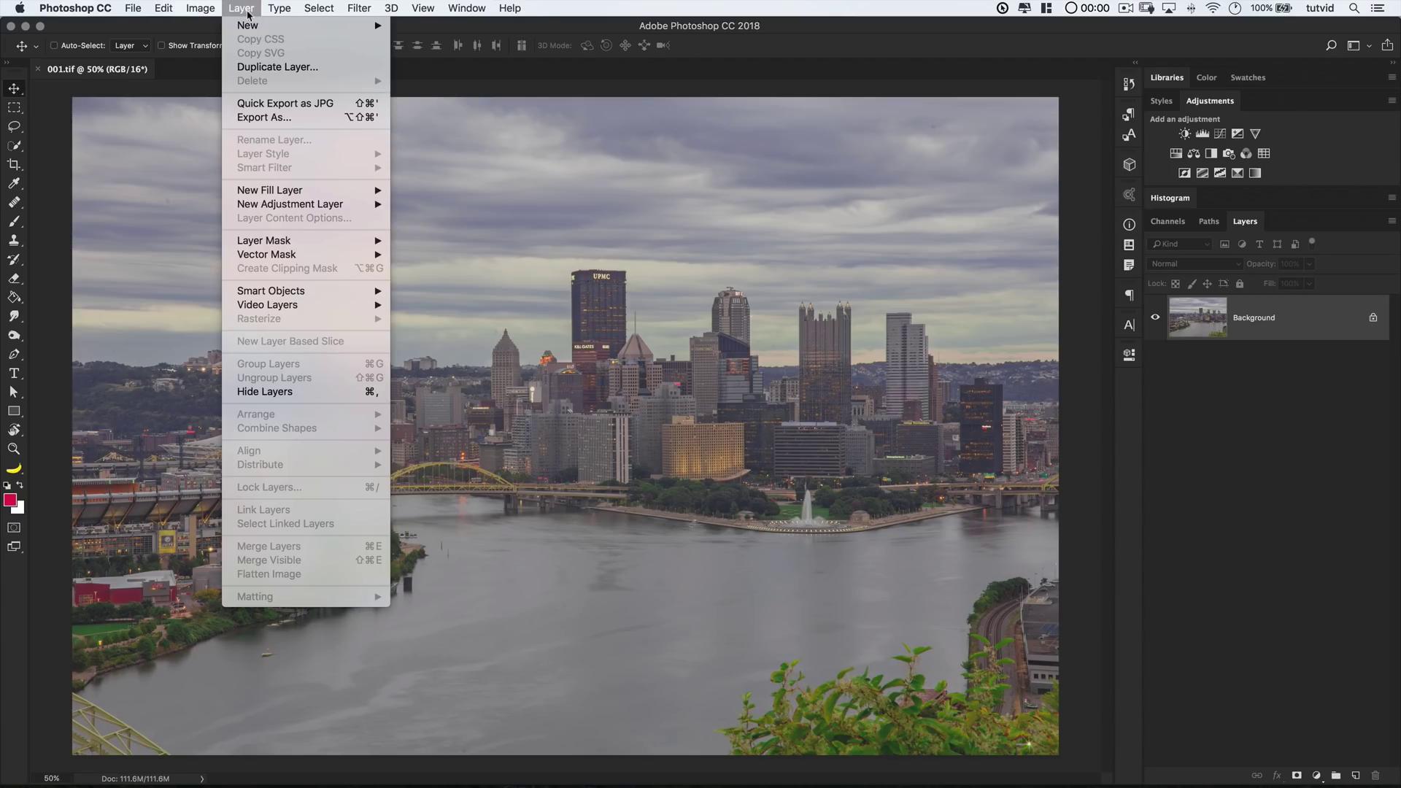
mouse_move(303, 212)
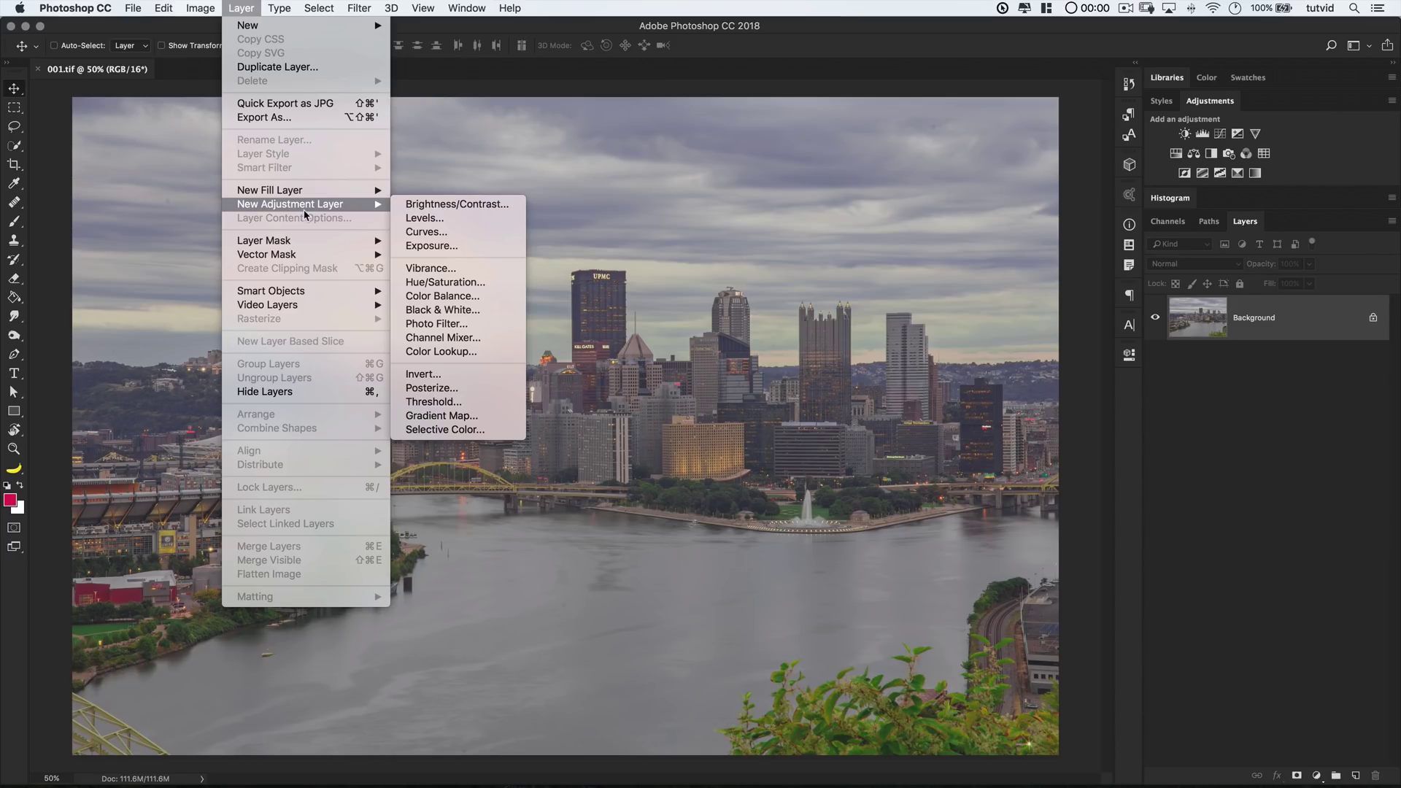
mouse_move(200, 8)
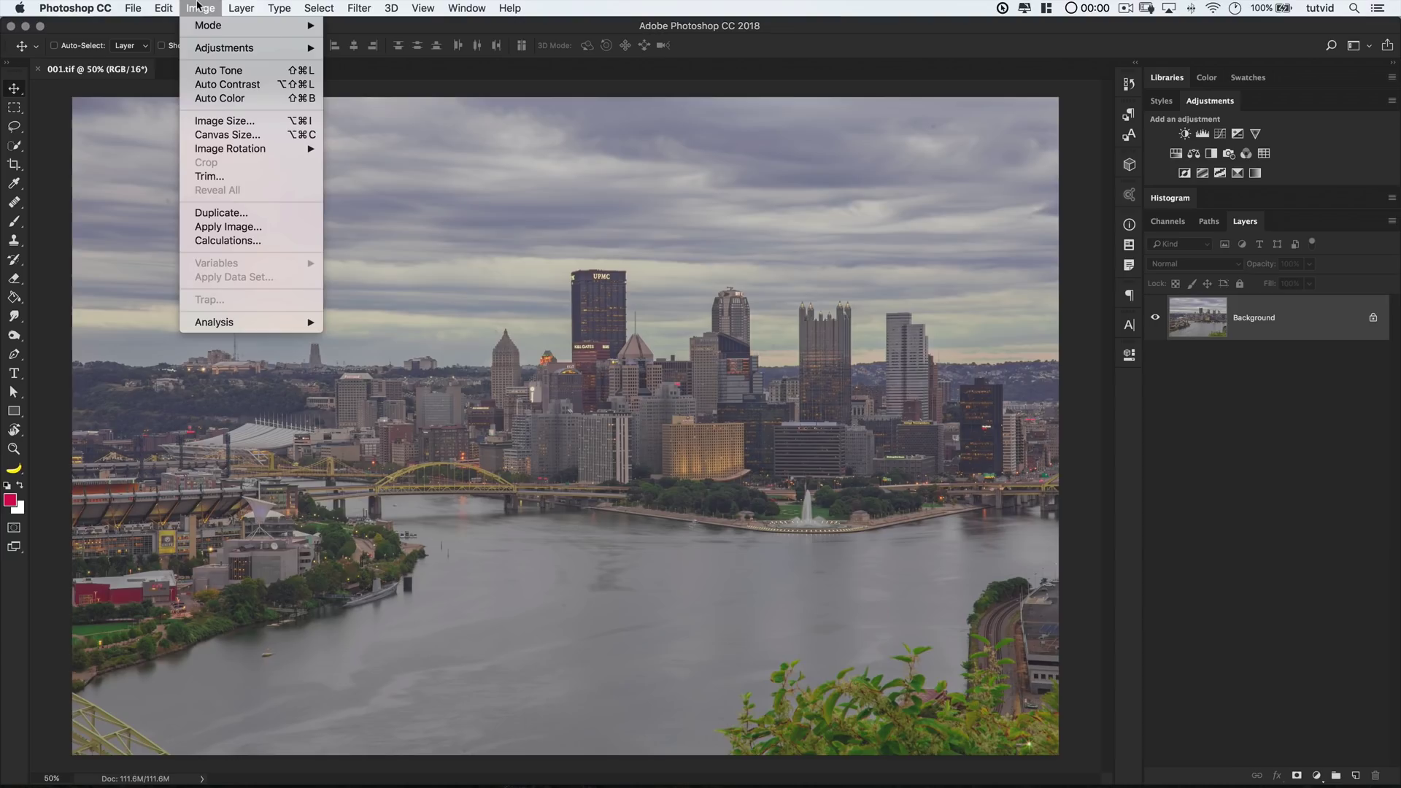
mouse_move(227, 54)
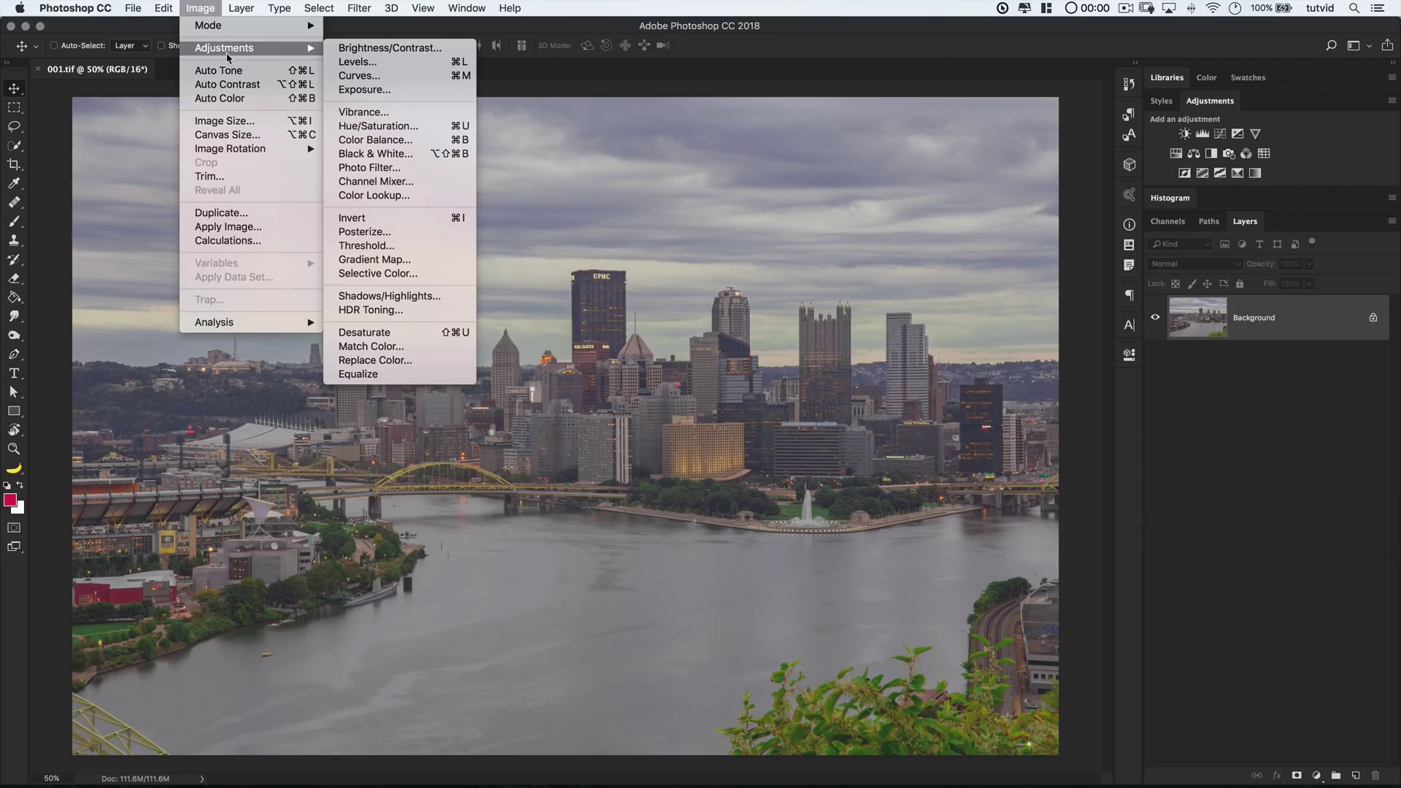
mouse_move(467, 8)
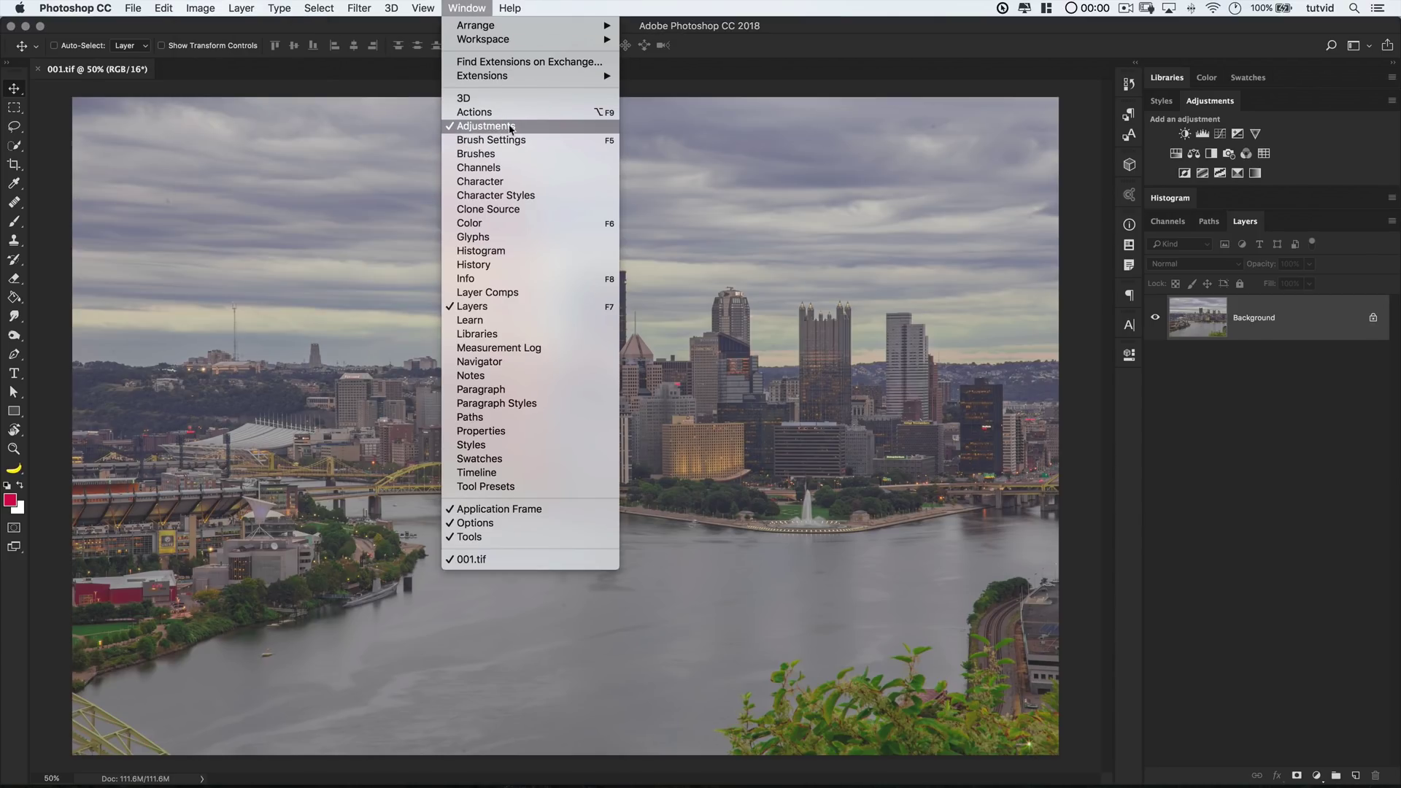
left_click(1236, 100)
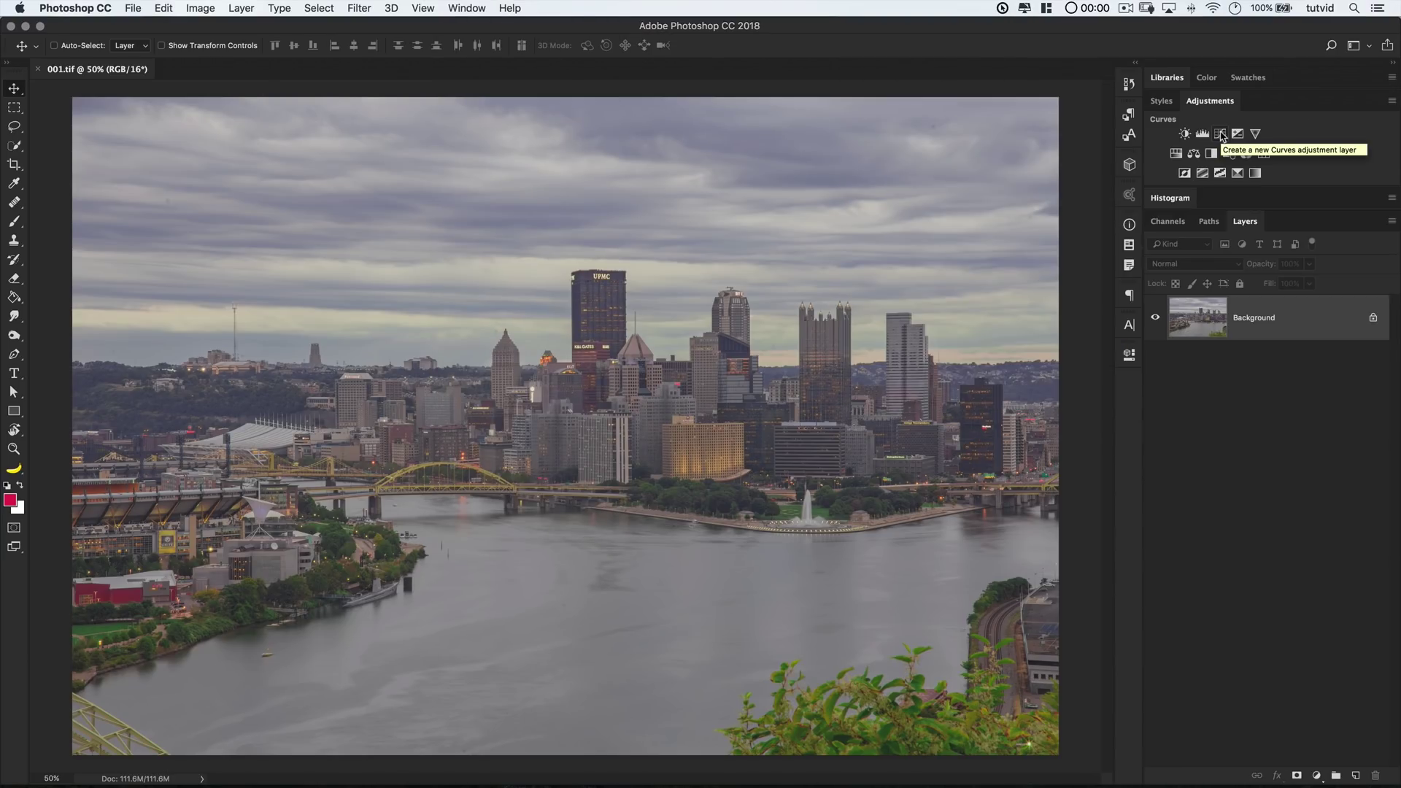
left_click(1220, 134)
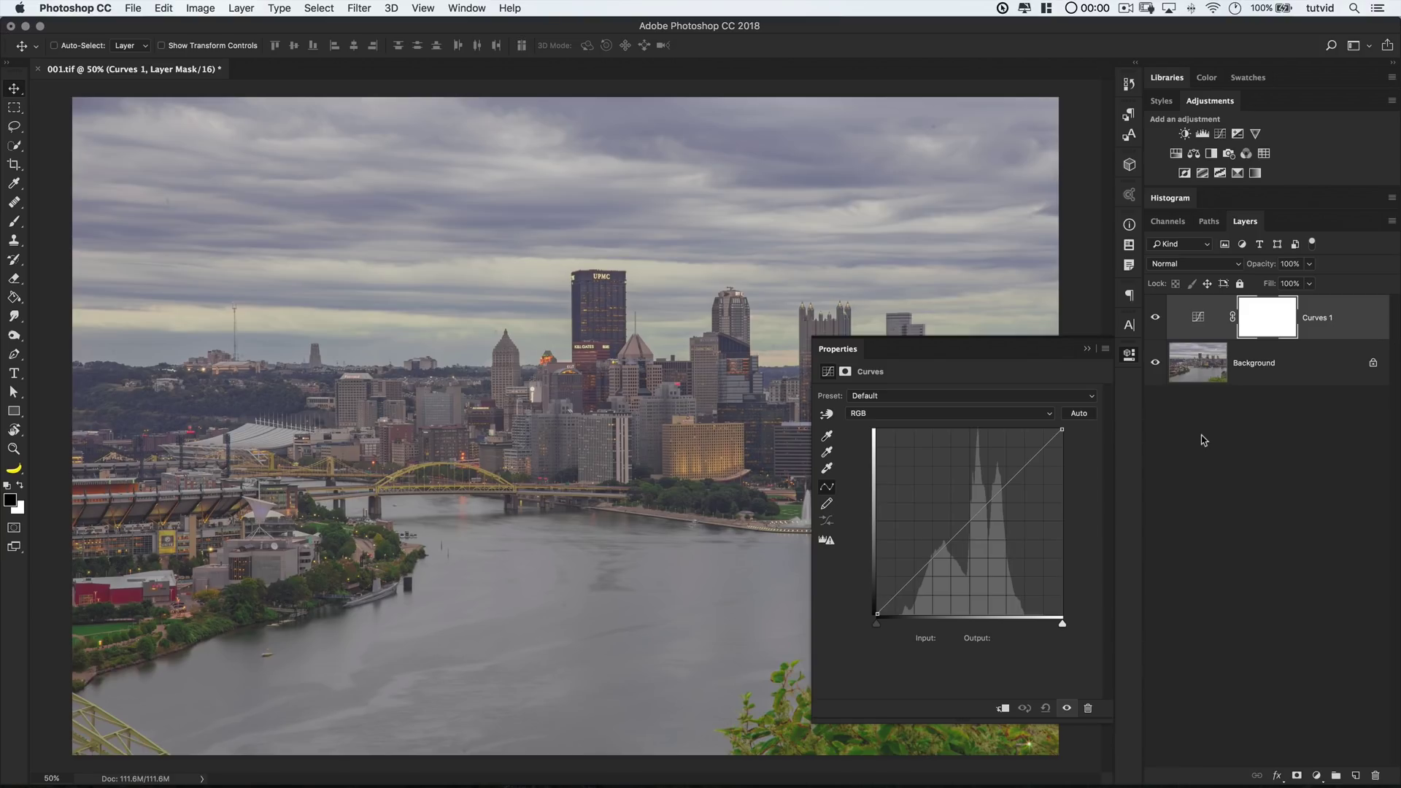
- Set and confirm the Curves Display Options from the Properties panel menu
left_click(1105, 350)
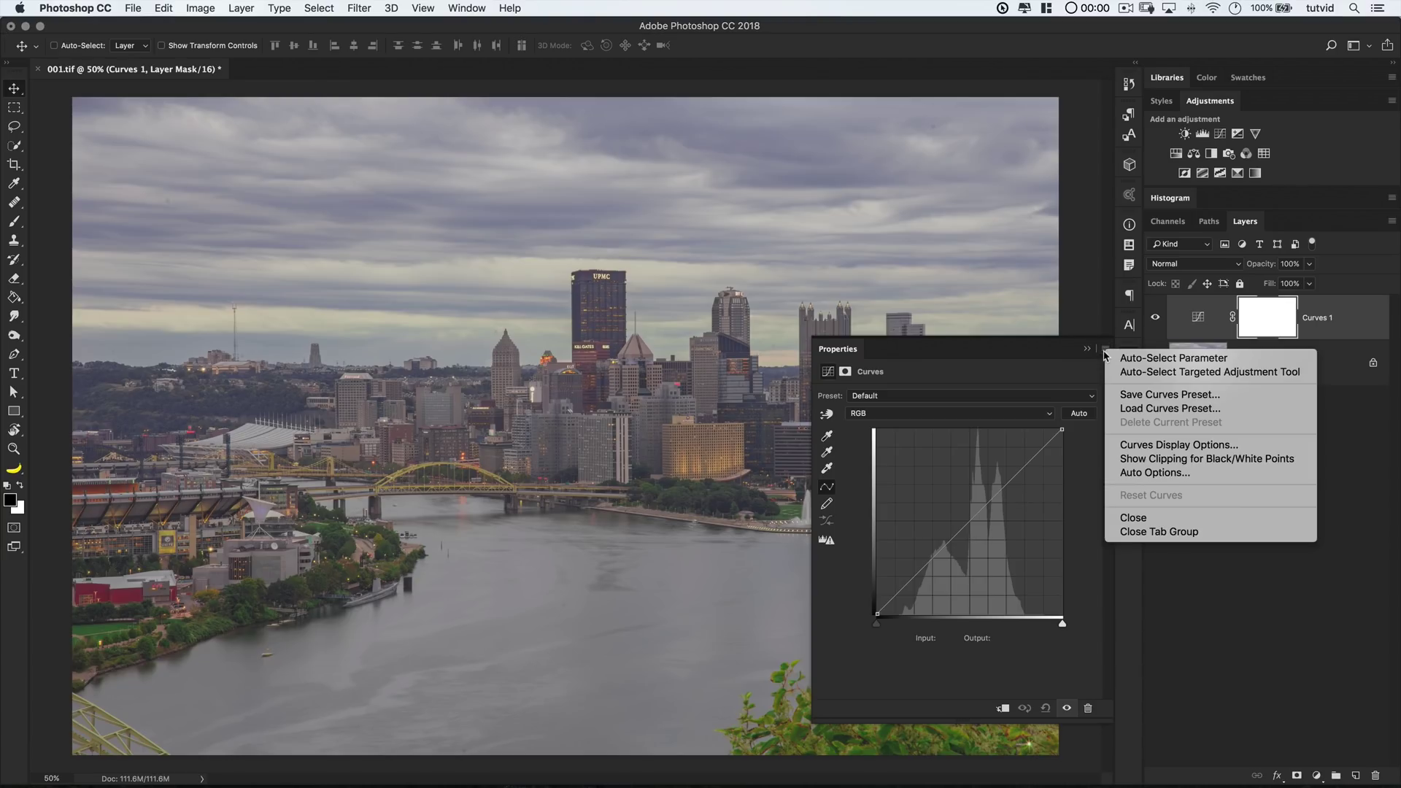
left_click(1187, 447)
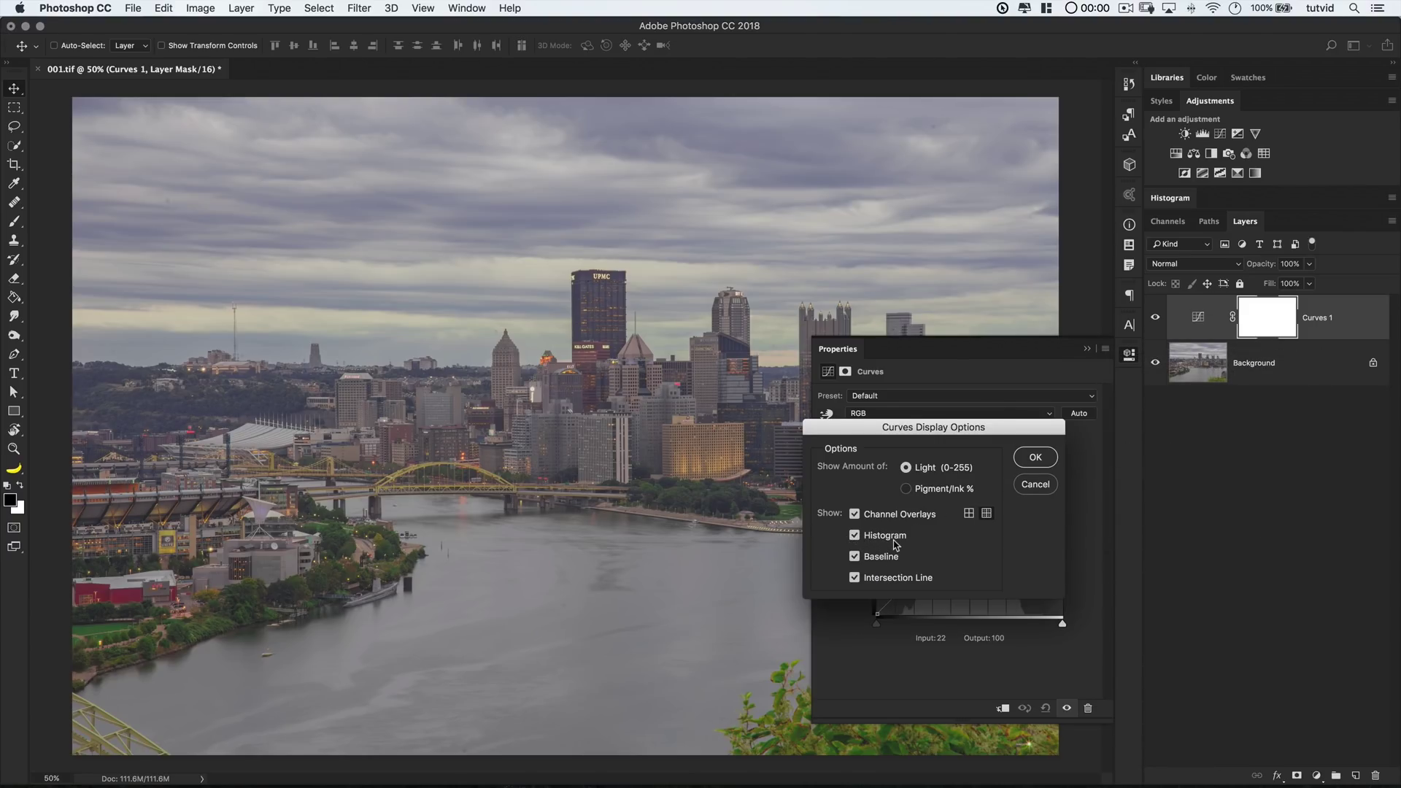
left_click(1052, 467)
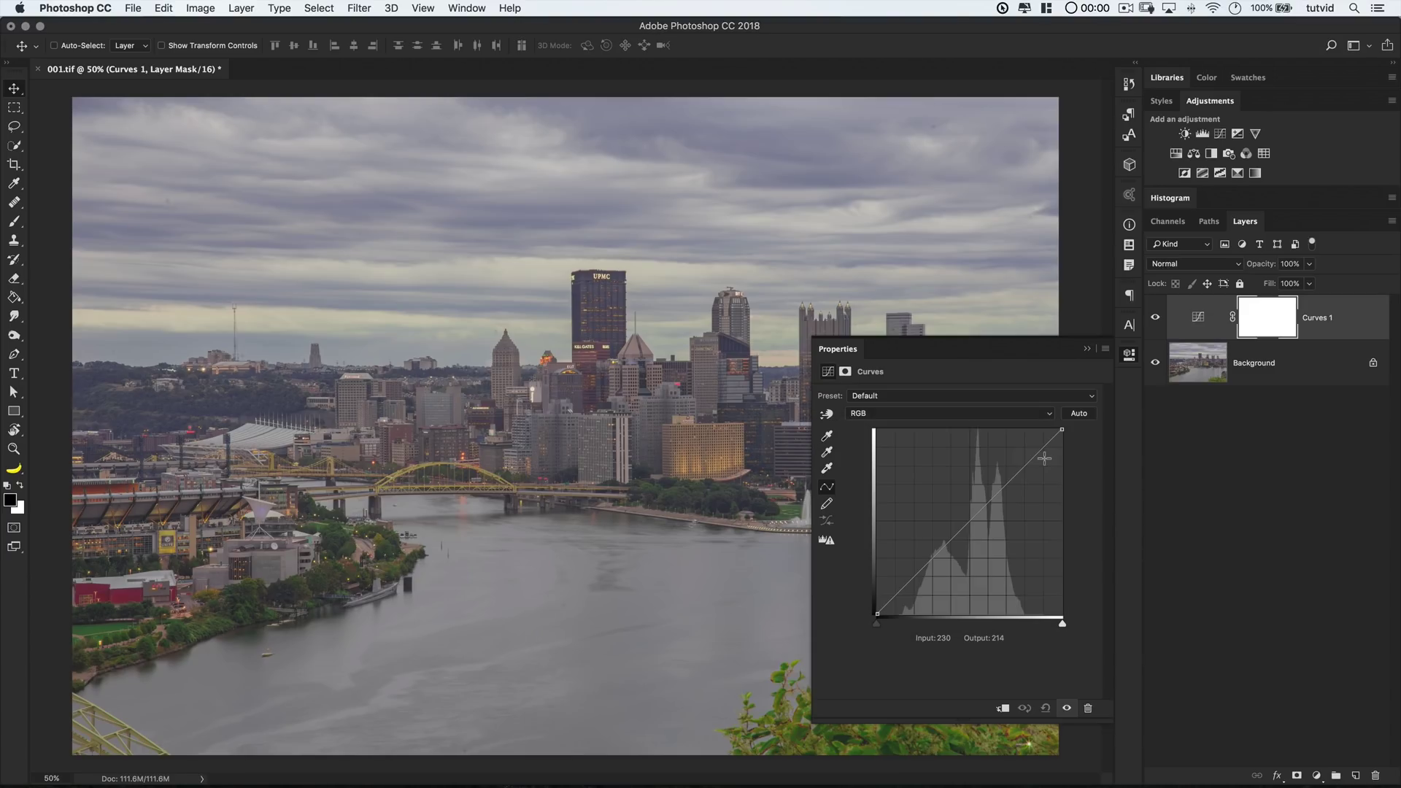
- Show the Histogram panel with its channel set to Luminosity
left_click(466, 8)
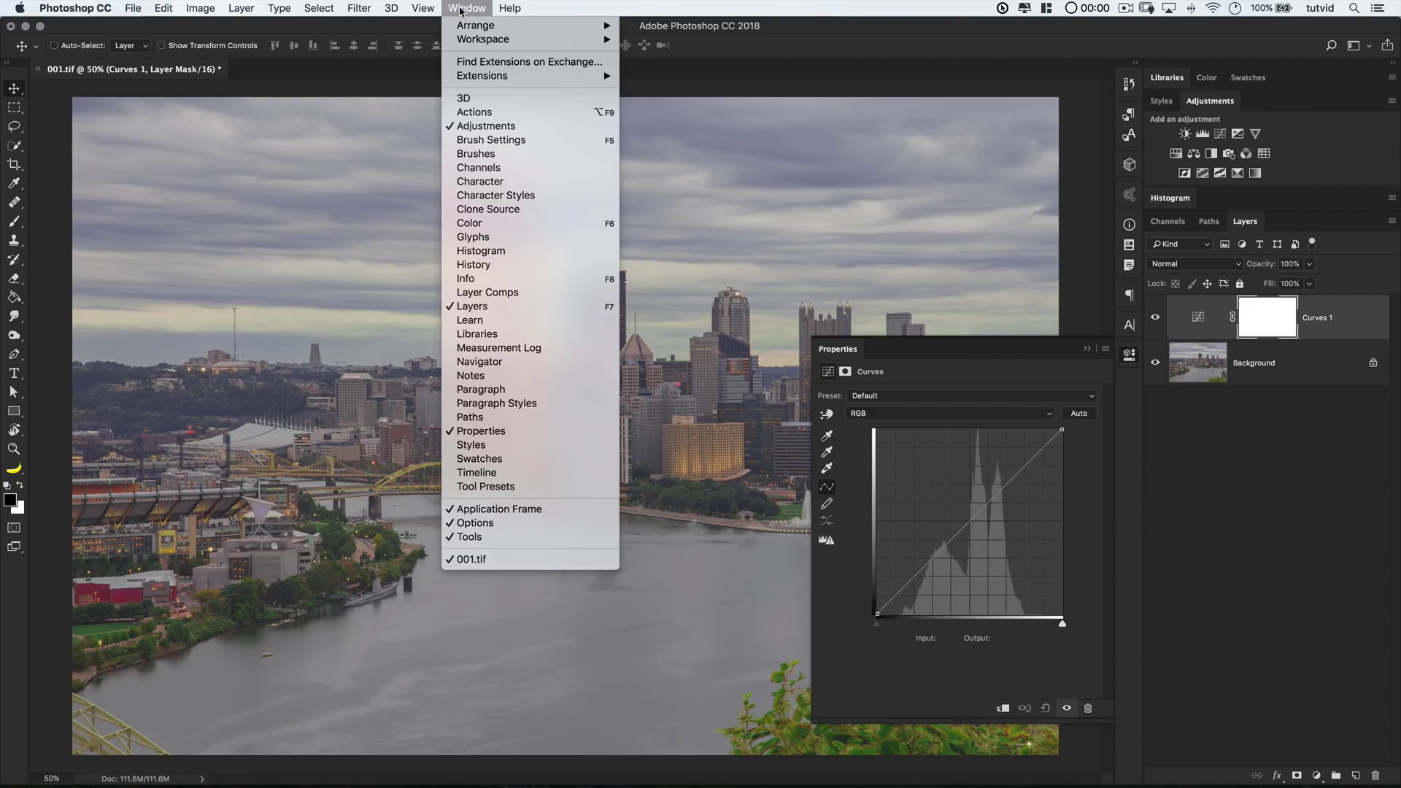
left_click(523, 261)
left_click(1222, 228)
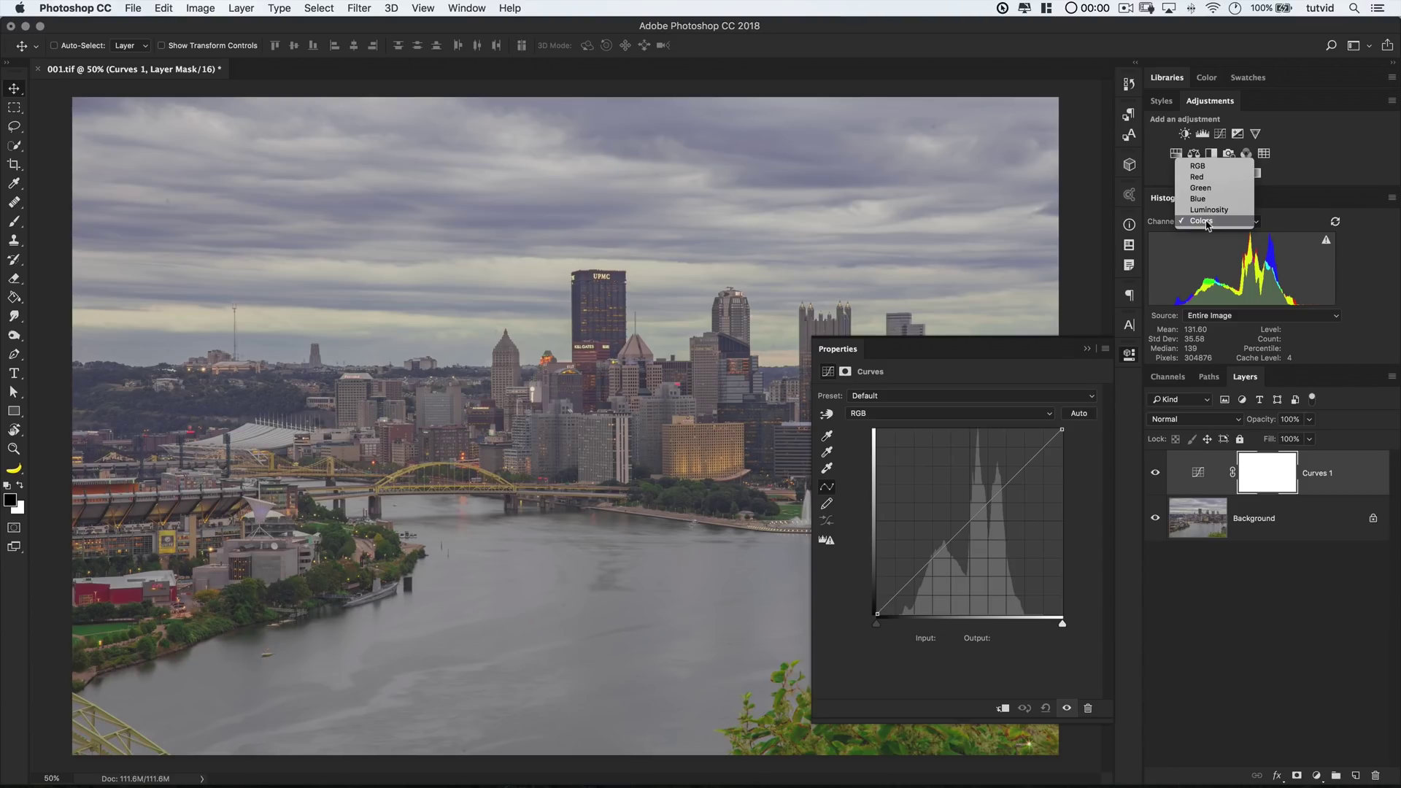
left_click(1208, 225)
left_click(1208, 224)
left_click(1208, 210)
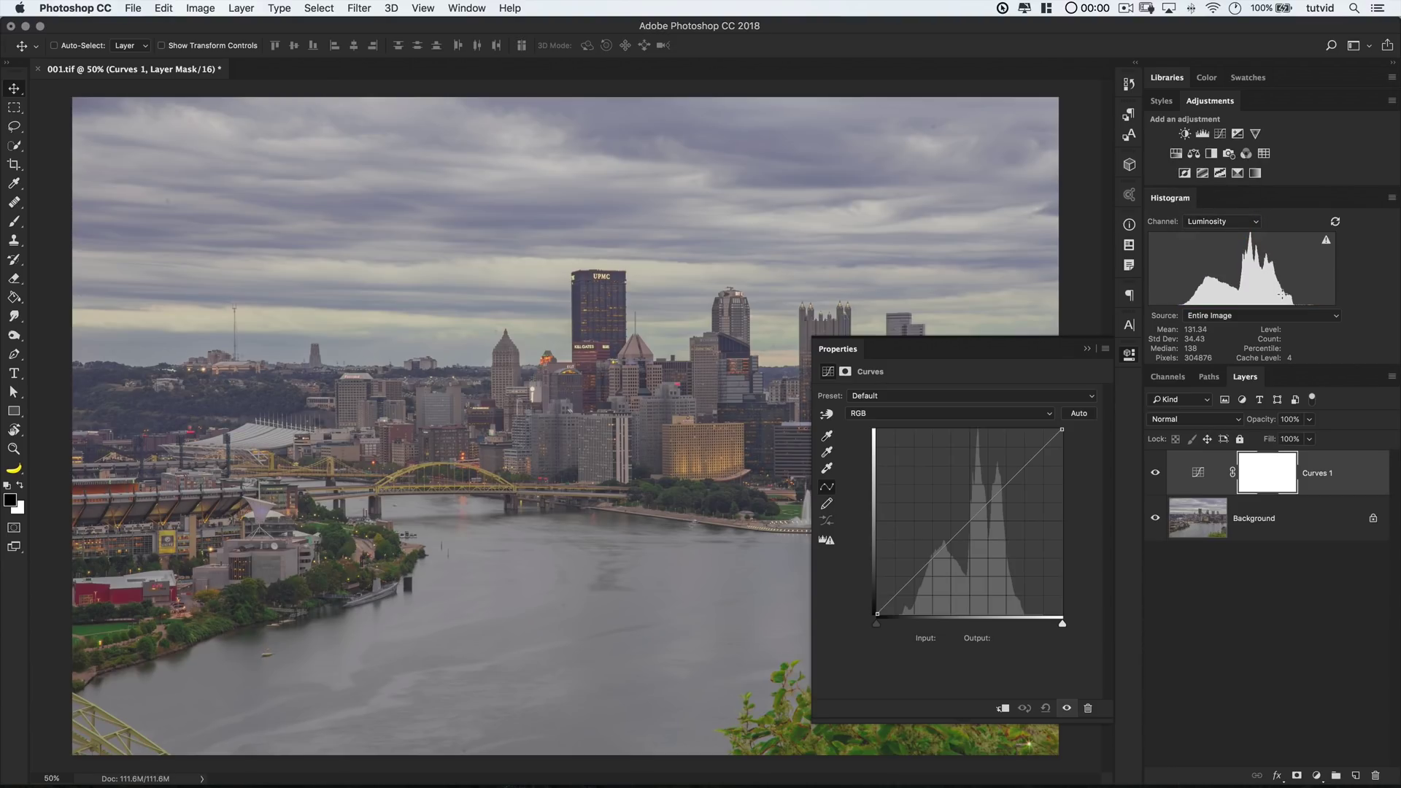
left_click_drag(952, 540, 950, 492)
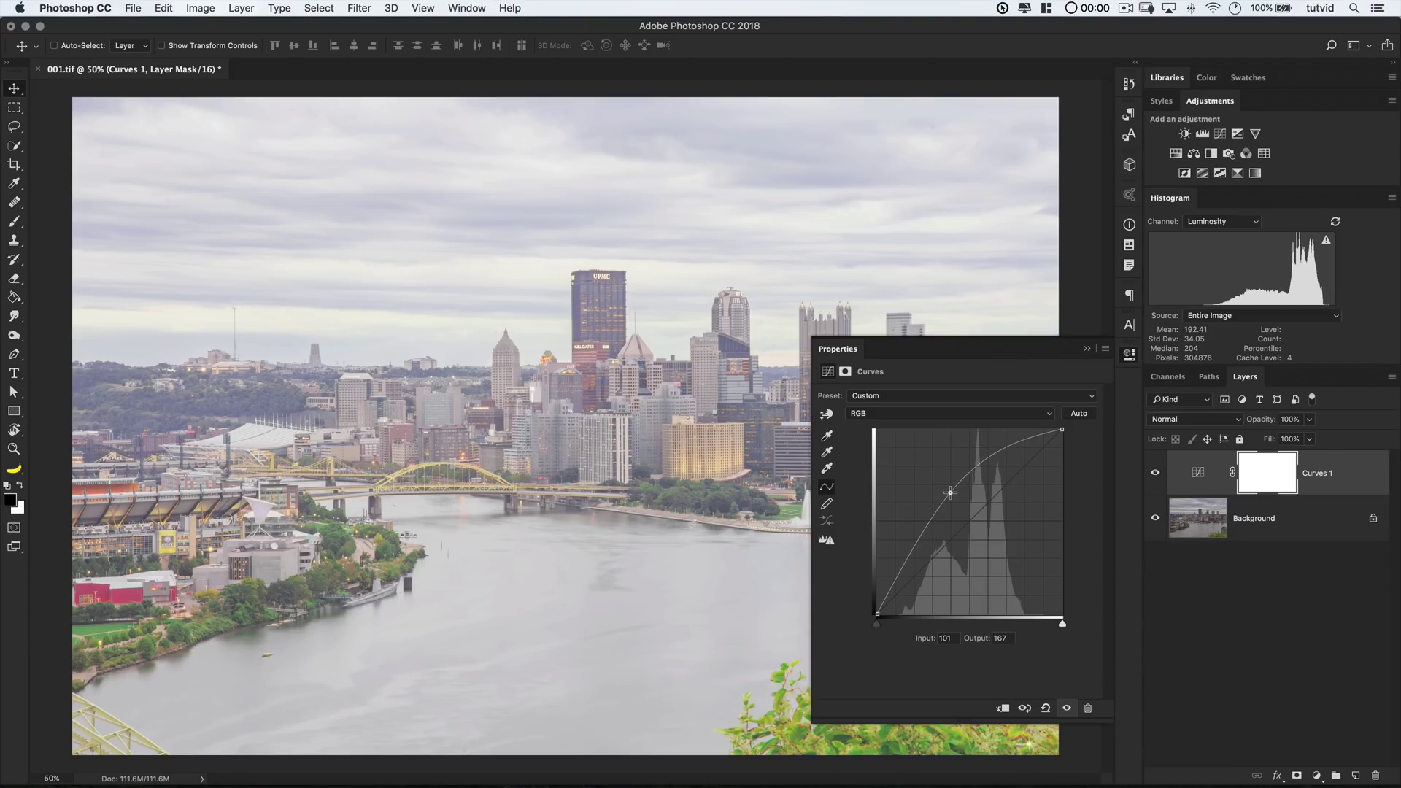
left_click_drag(950, 492, 998, 565)
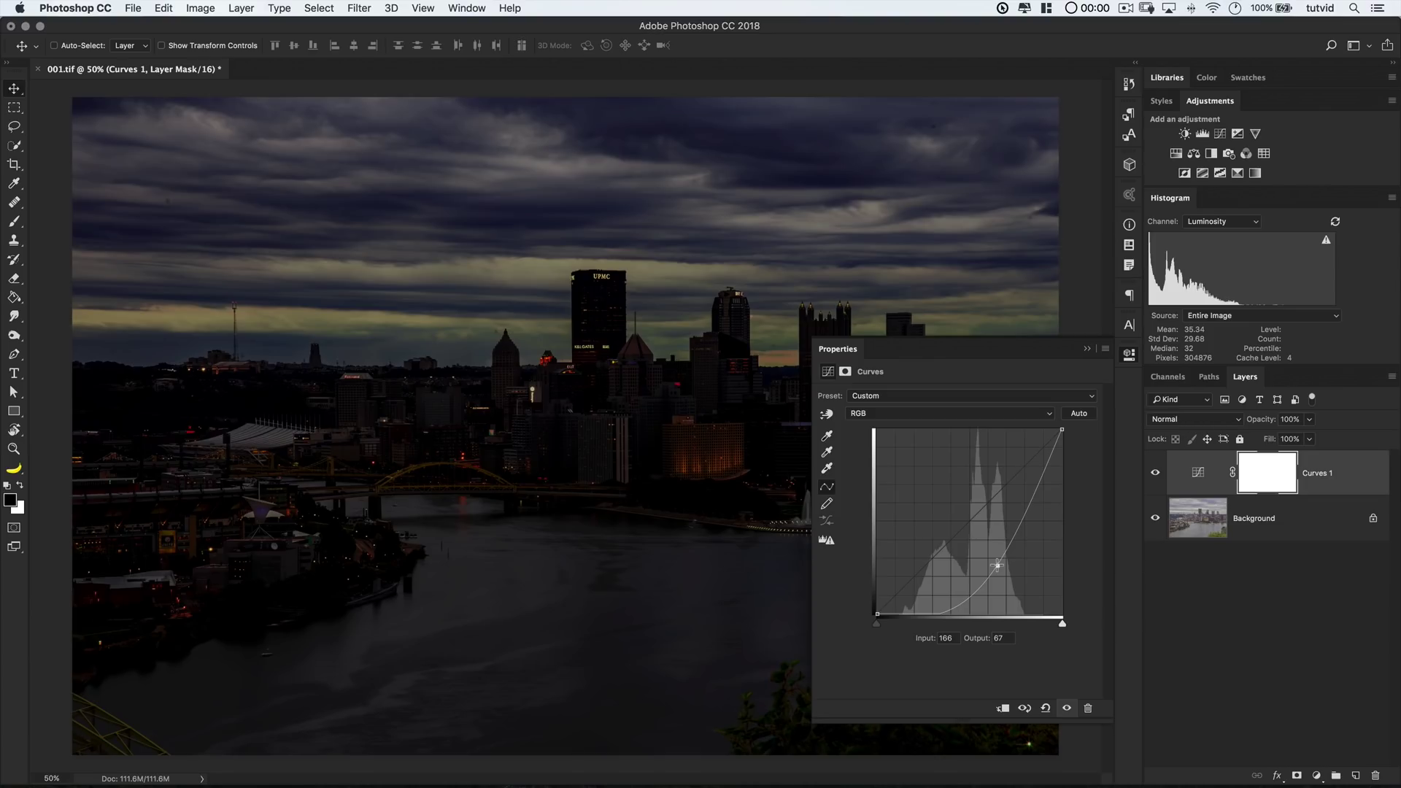
left_click_drag(998, 565, 1086, 456)
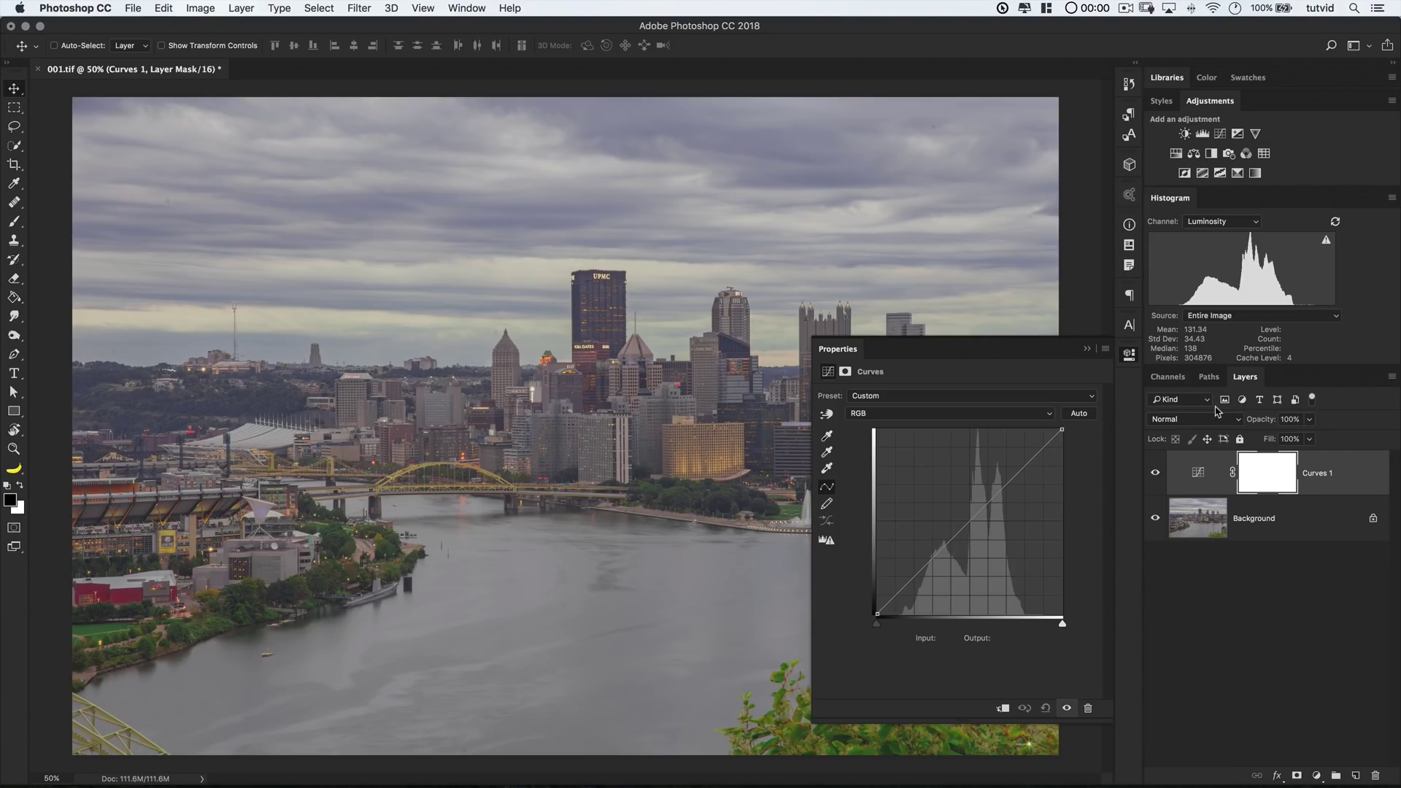
left_click_drag(959, 535, 992, 505)
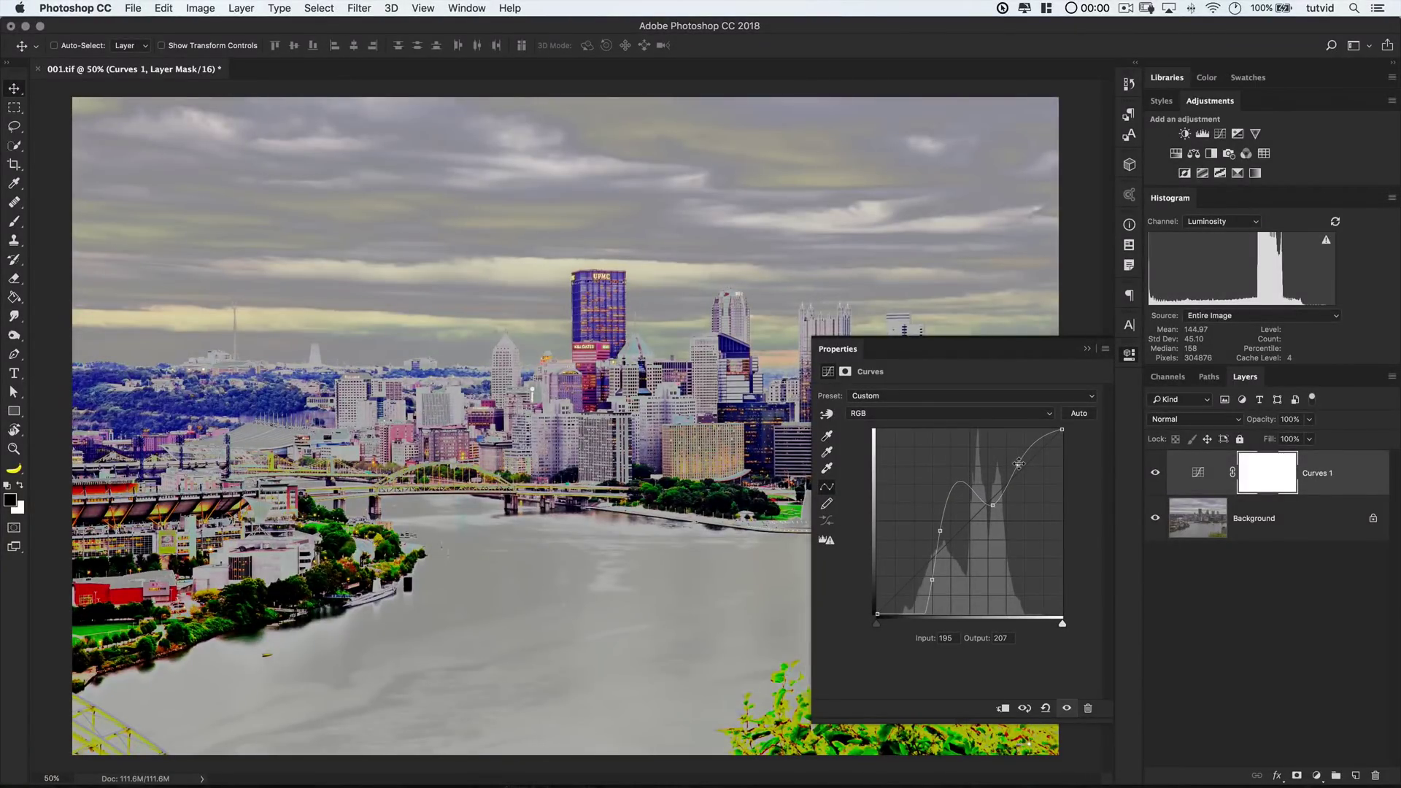
left_click(1019, 465)
left_click(1046, 708)
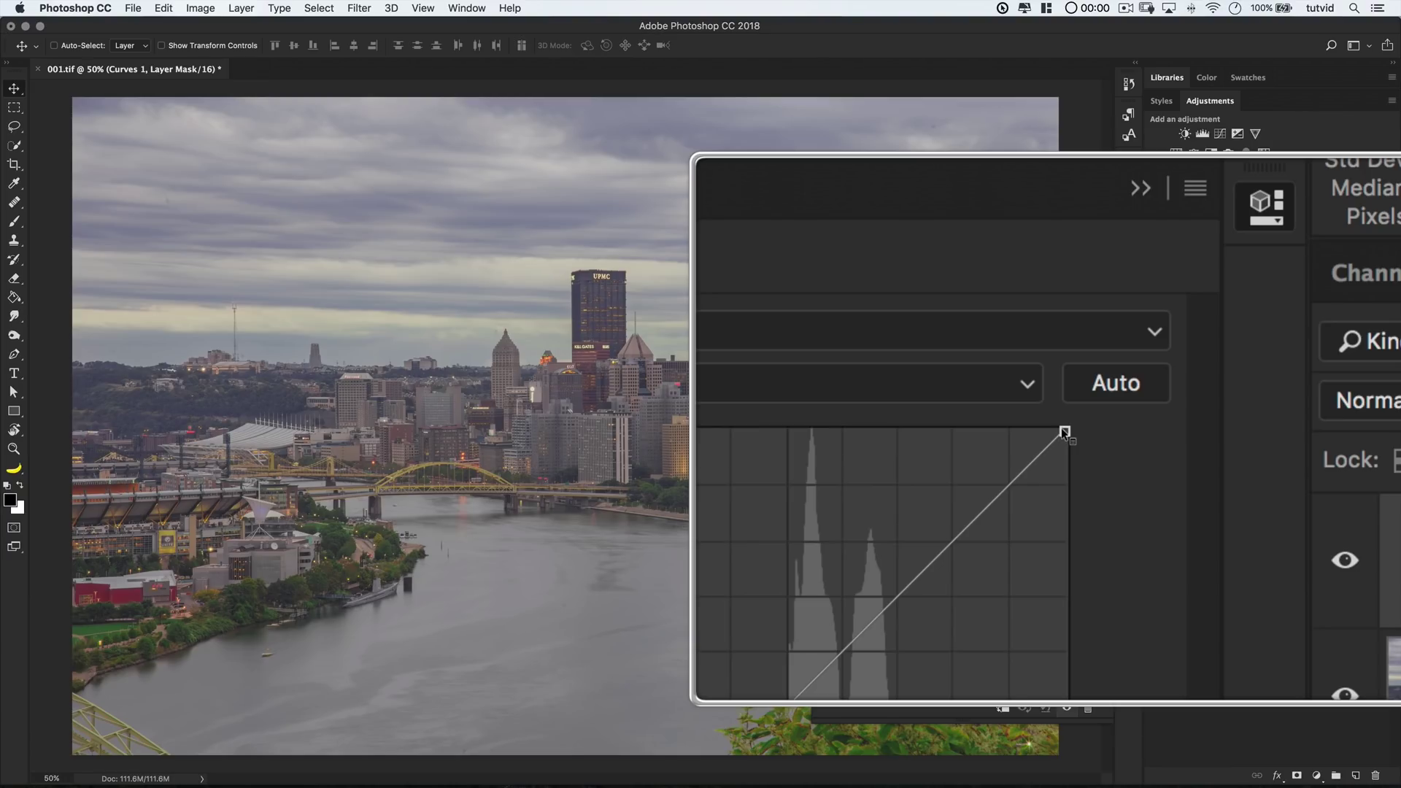
- Move the black point right and the white point left to darken the skyline and boost contrast
left_click_drag(872, 614, 849, 630)
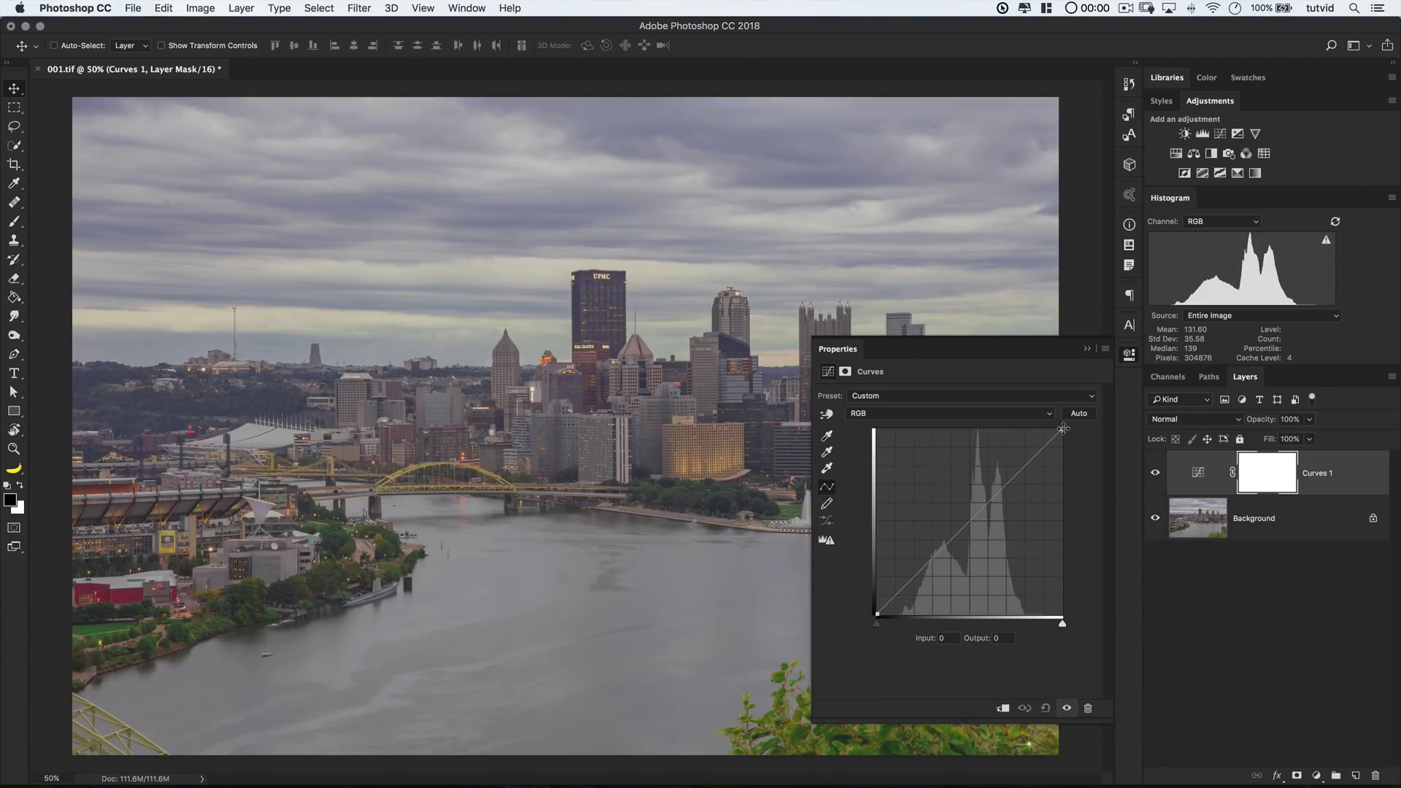
mouse_move(1063, 429)
left_mouse_down()
mouse_move(1071, 482)
mouse_move(1074, 414)
left_mouse_up()
left_click_drag(1062, 429, 1034, 429)
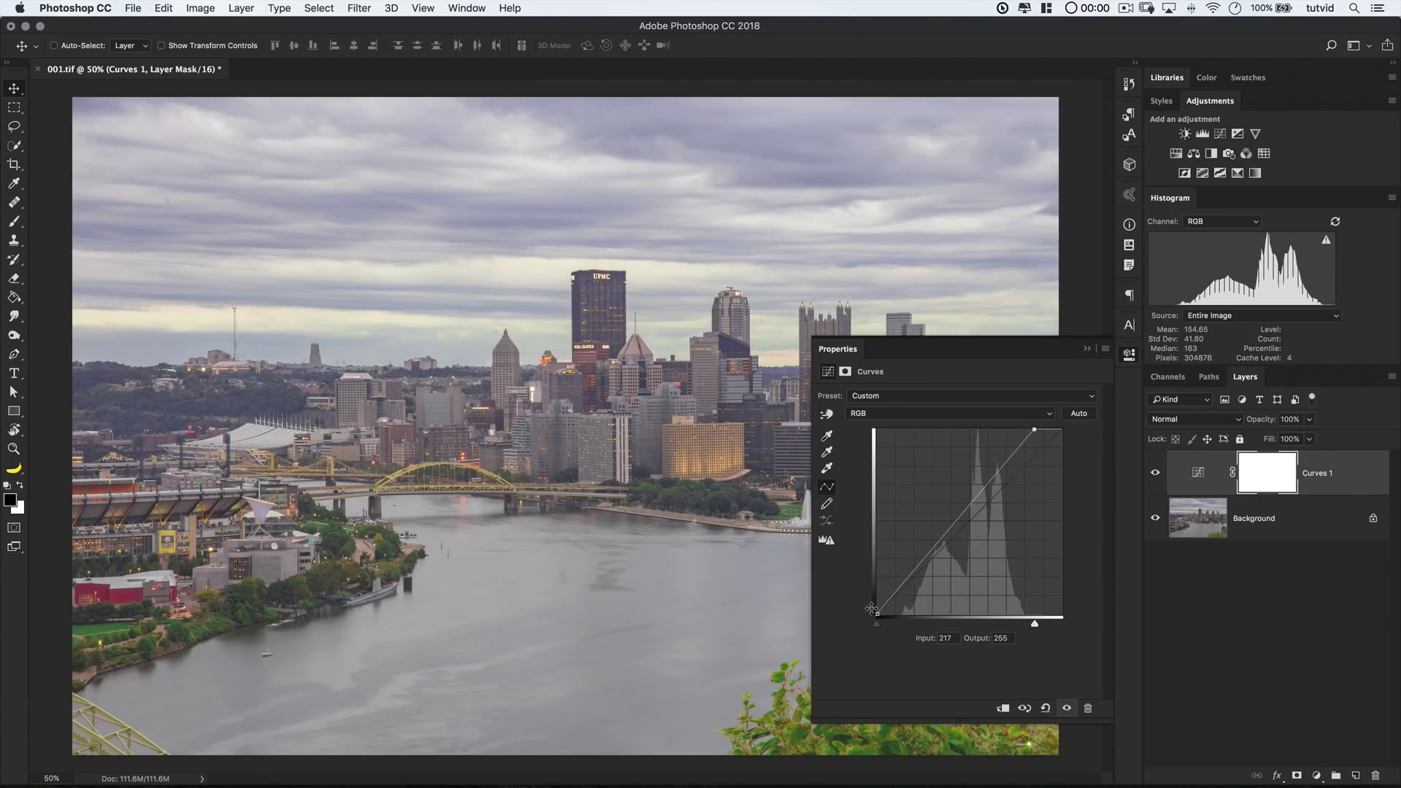
left_click_drag(877, 614, 945, 614)
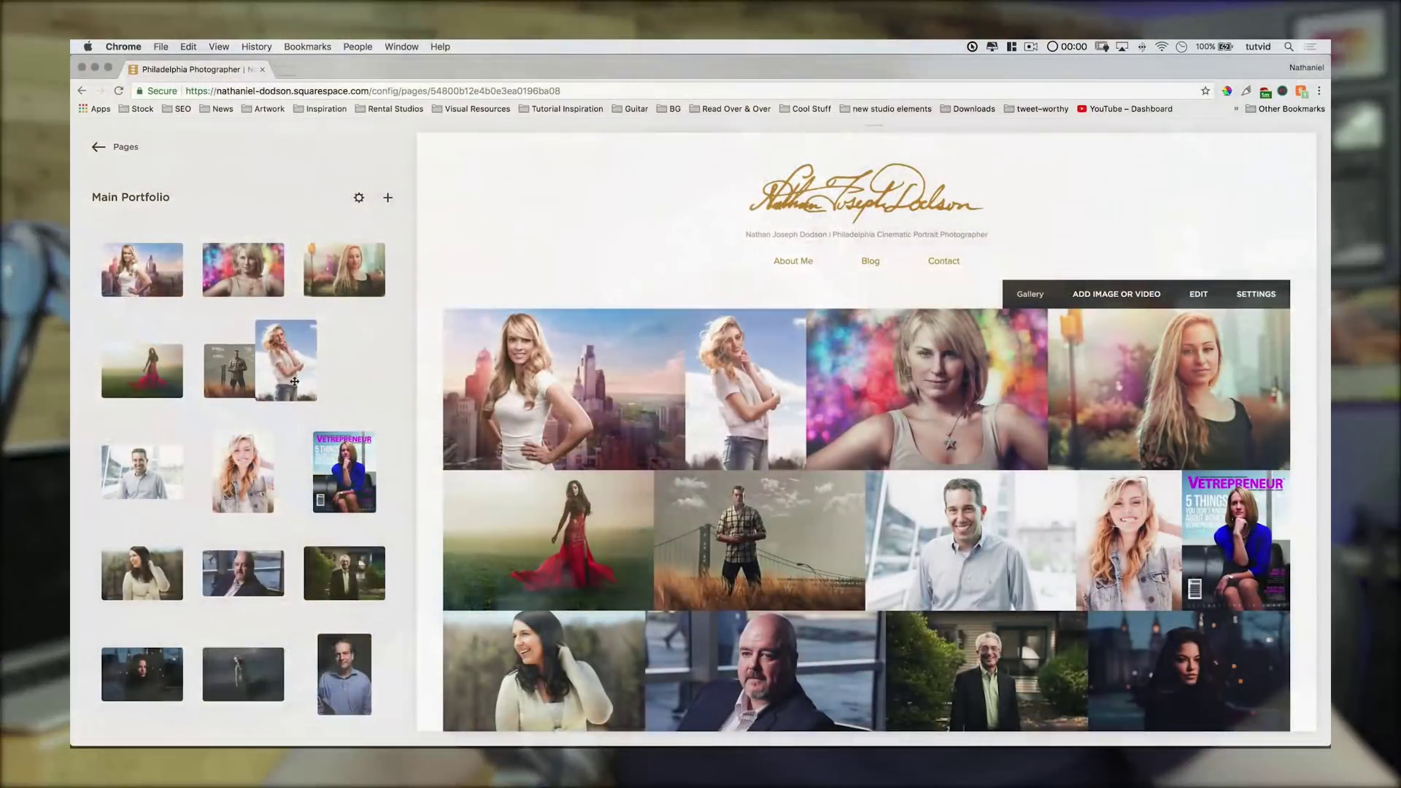
- Reorder the Main Portfolio thumbnails, moving the white-shirt blonde portrait into second place
left_click_drag(286, 374, 342, 382)
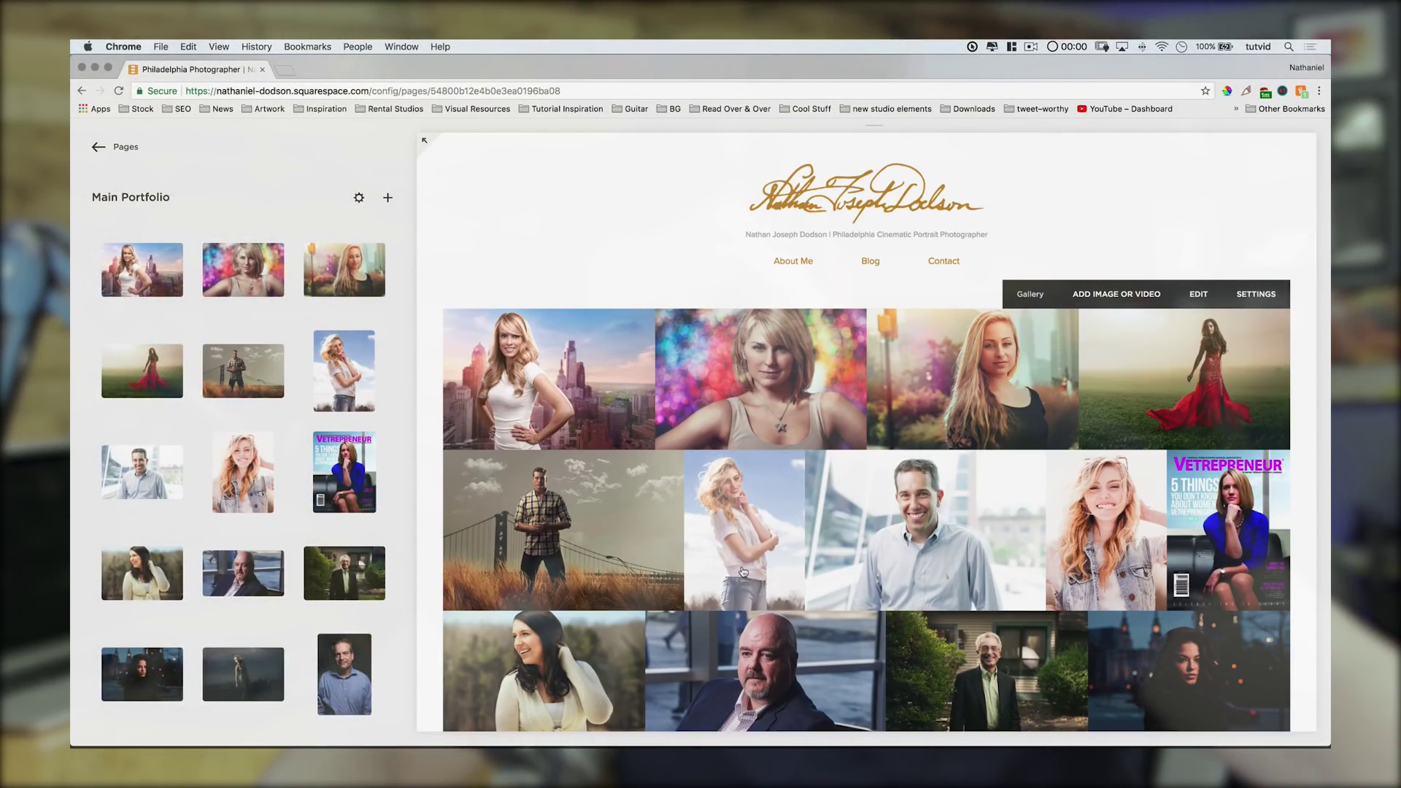
left_click_drag(341, 384, 221, 482)
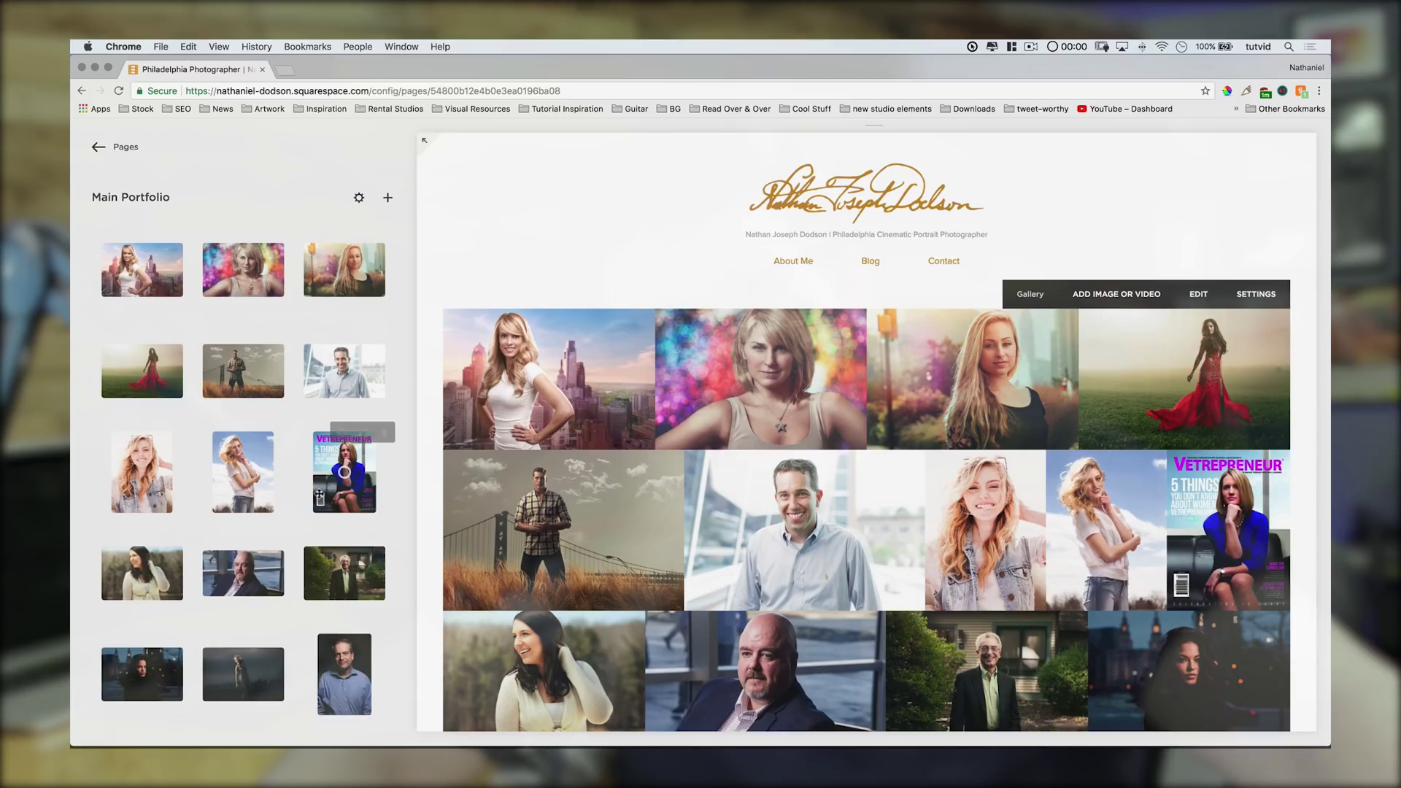
left_click_drag(243, 472, 142, 270)
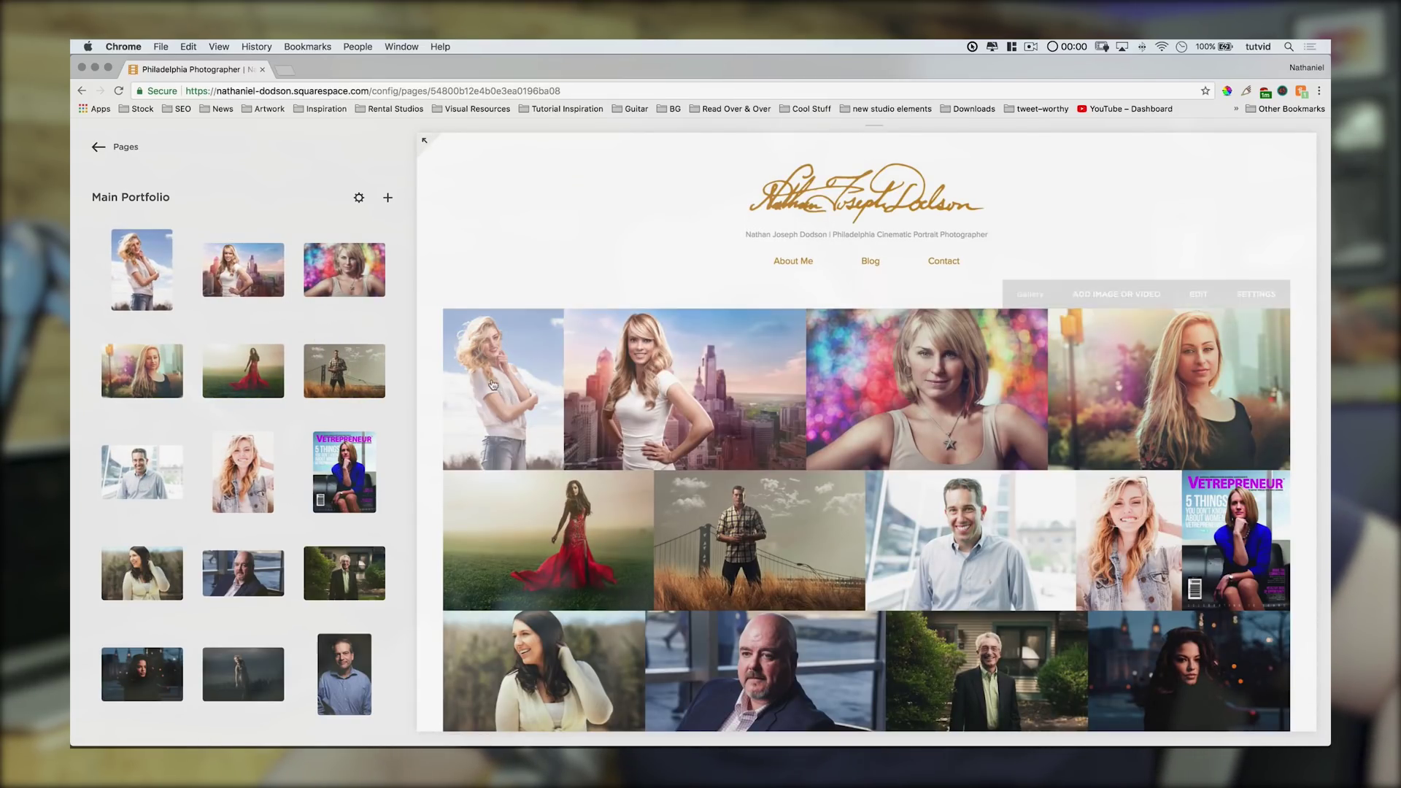
left_click_drag(170, 298, 252, 295)
scroll(304, 478, "down", 3)
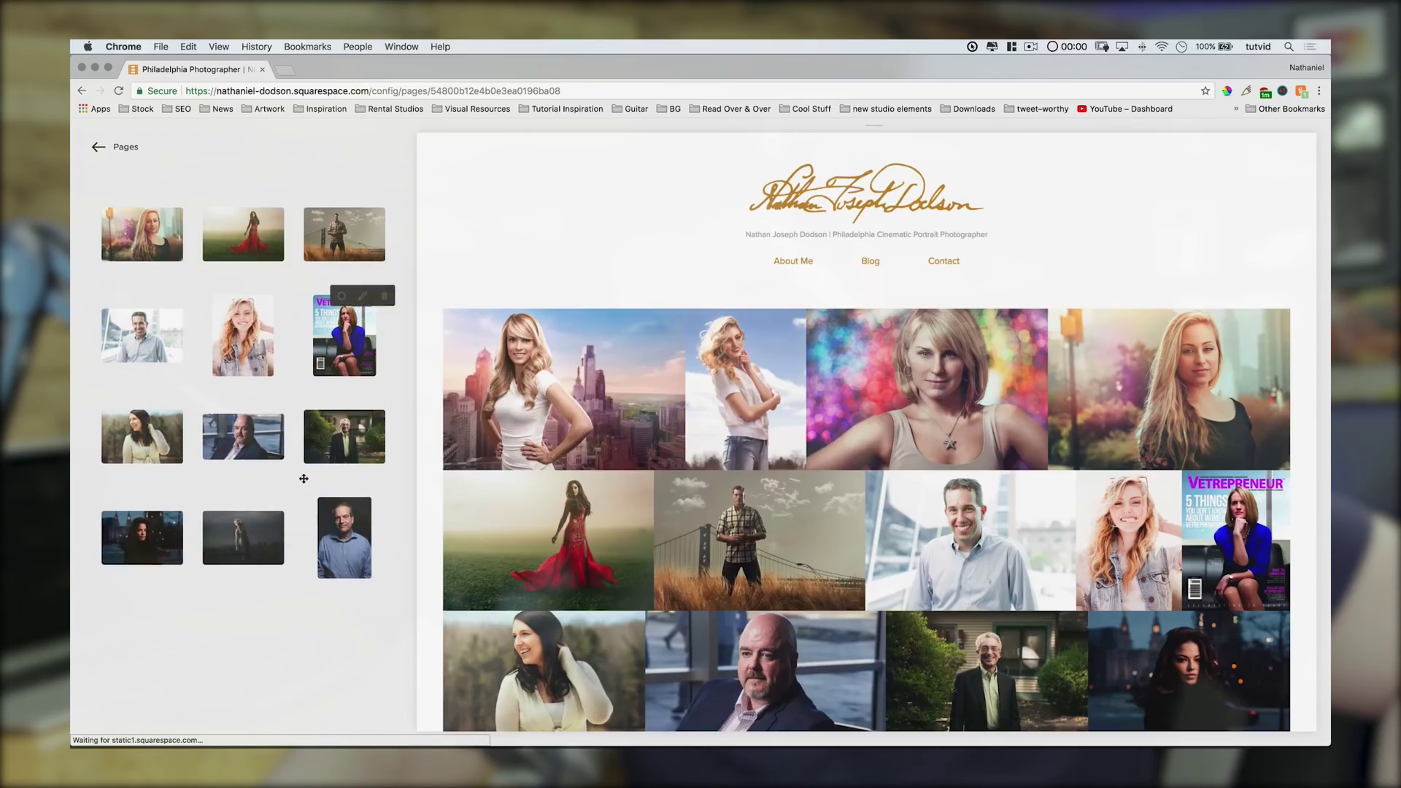
scroll(304, 478, "down", 5)
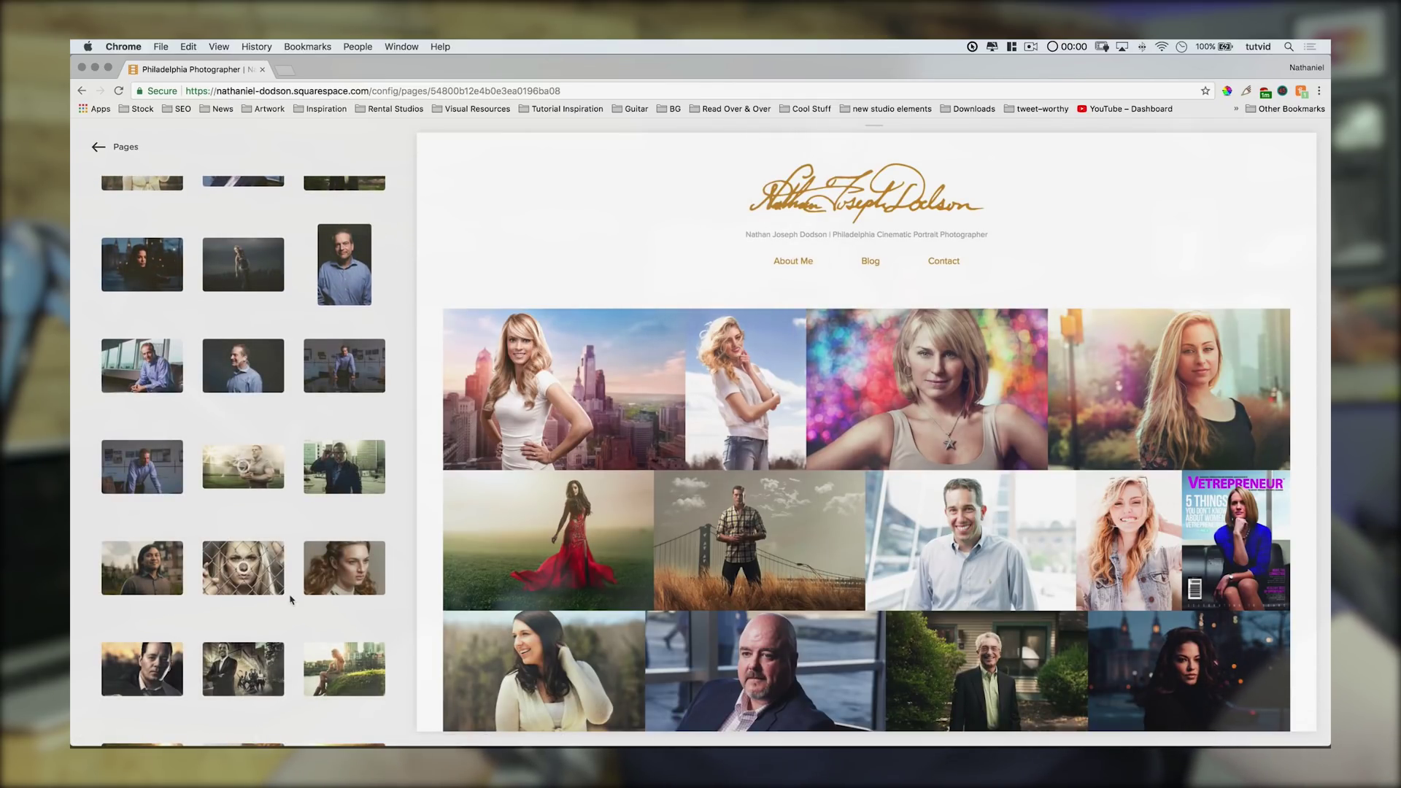
scroll(290, 600, "up", 6)
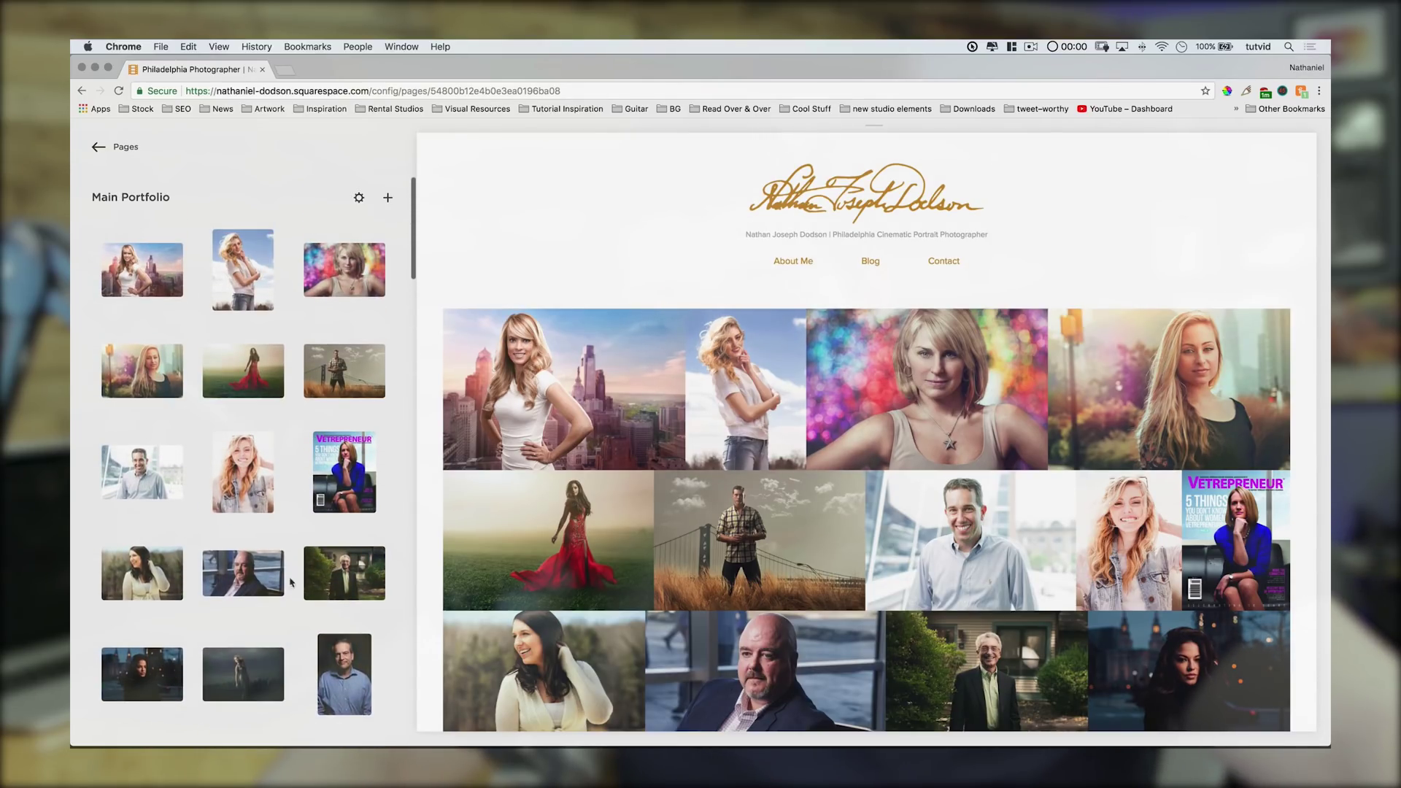
mouse_move(240, 336)
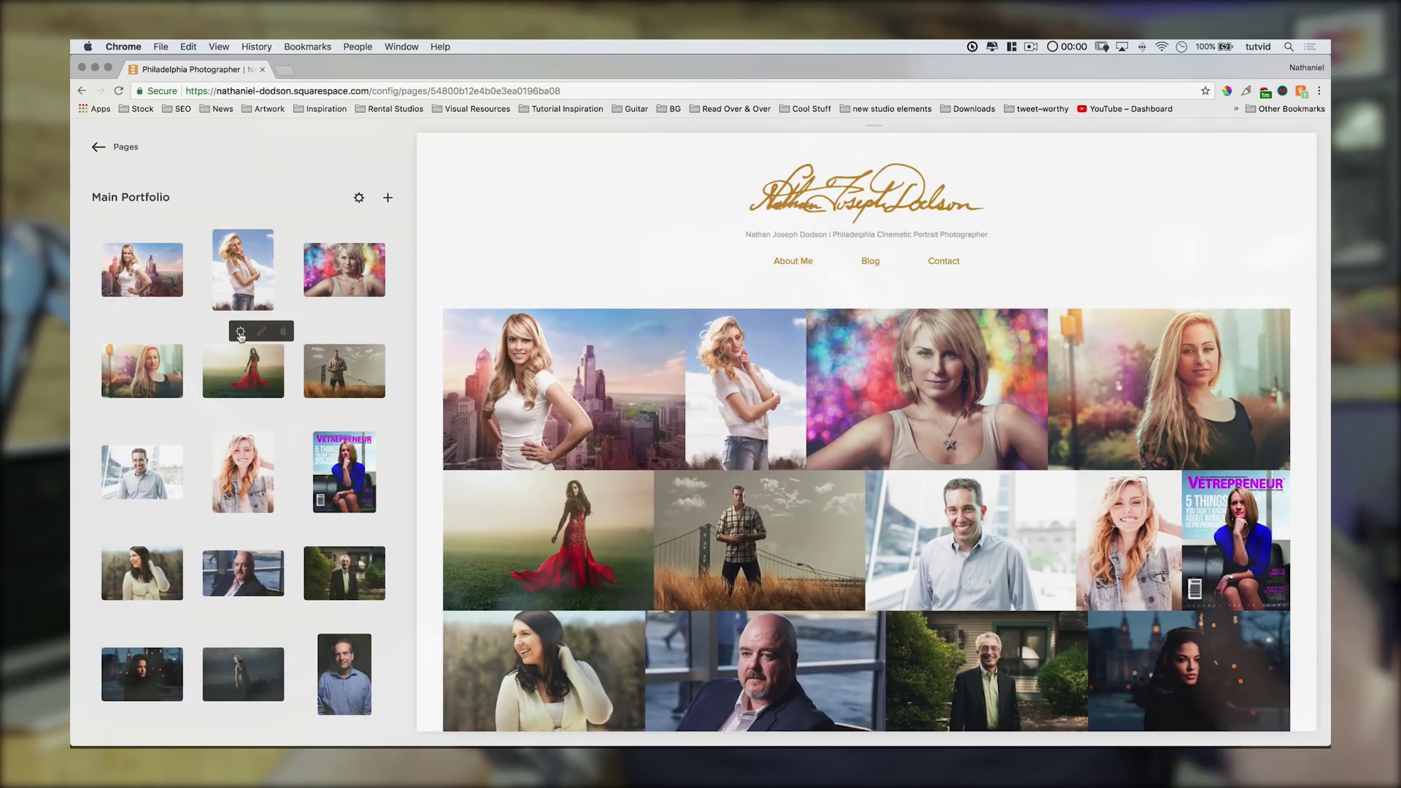
left_click(240, 333)
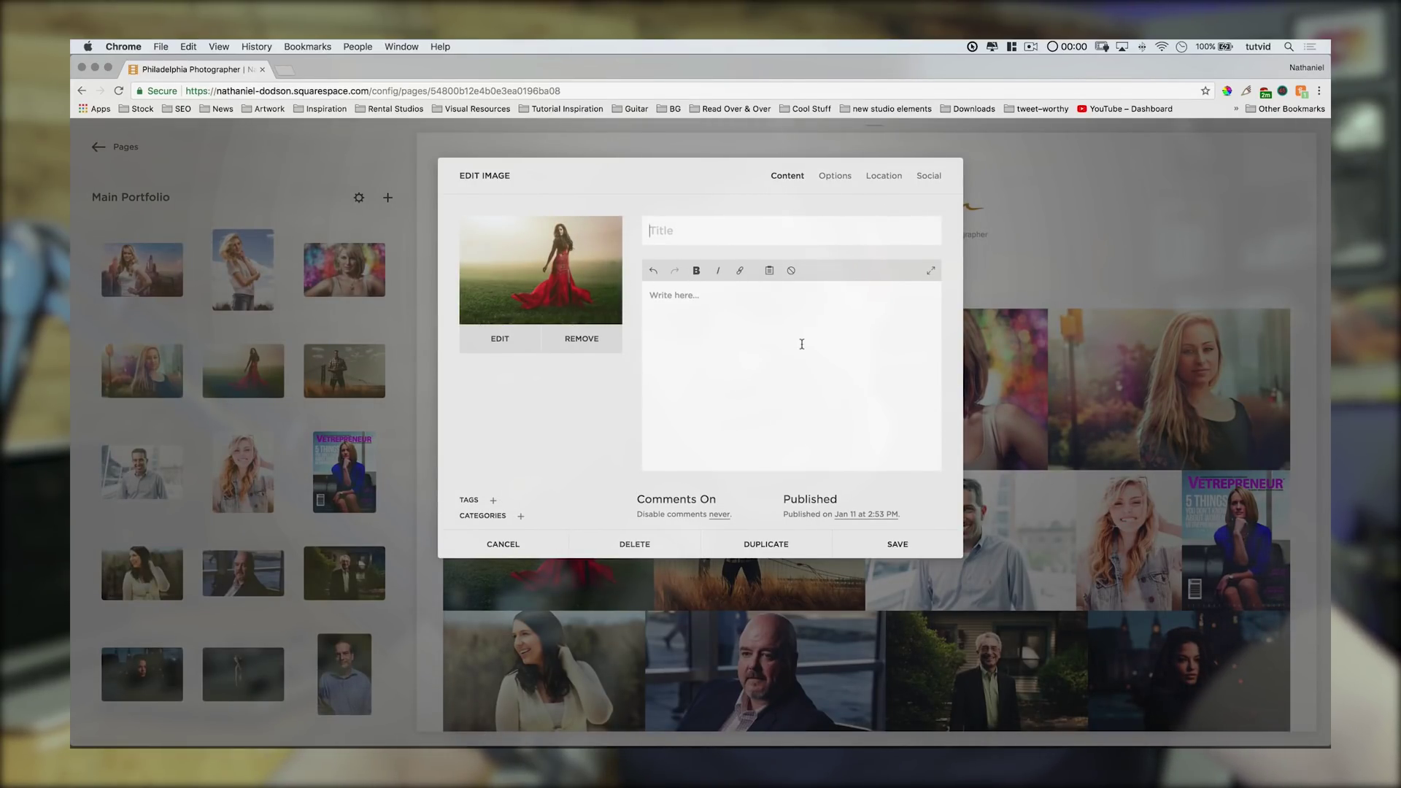
type("Valley Forge")
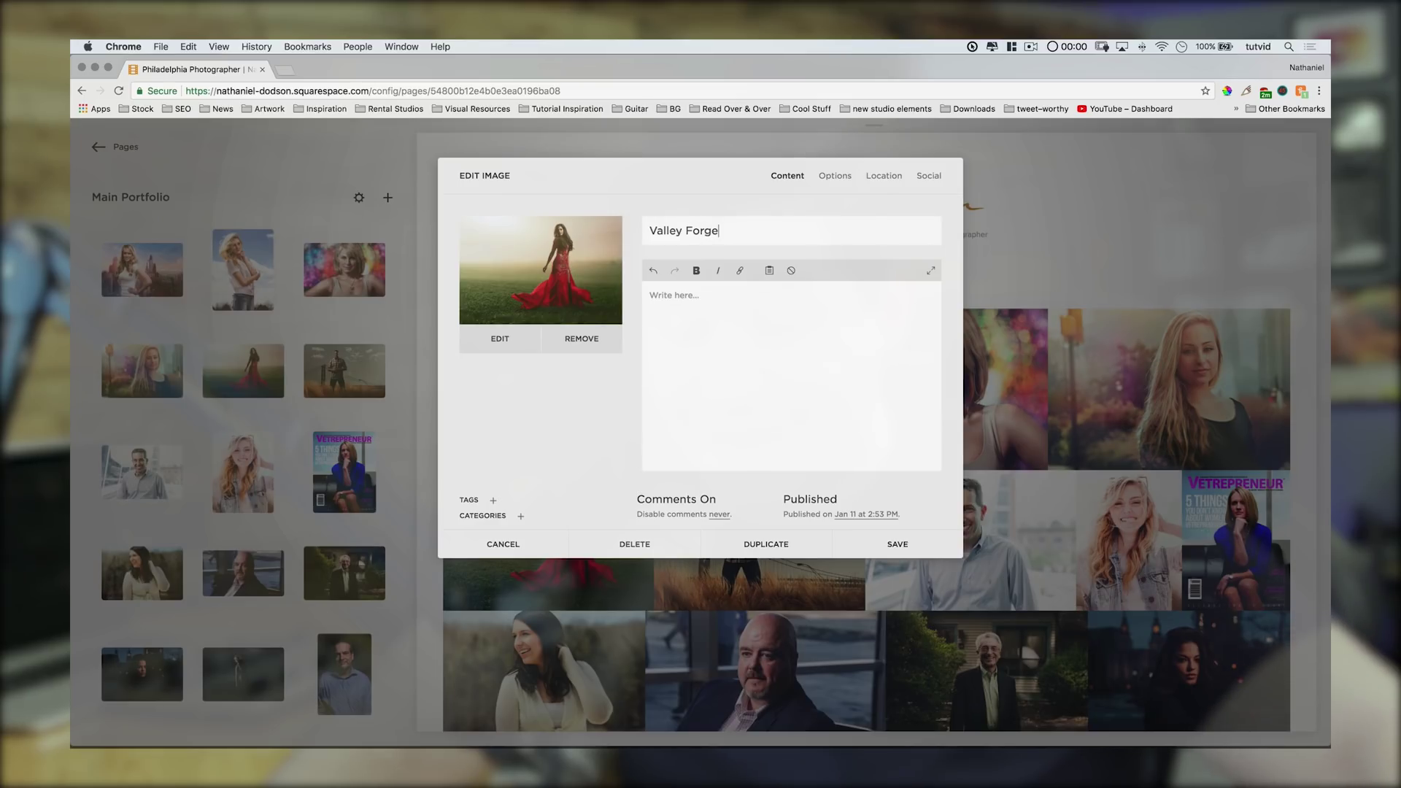
type(" Natl. Park P")
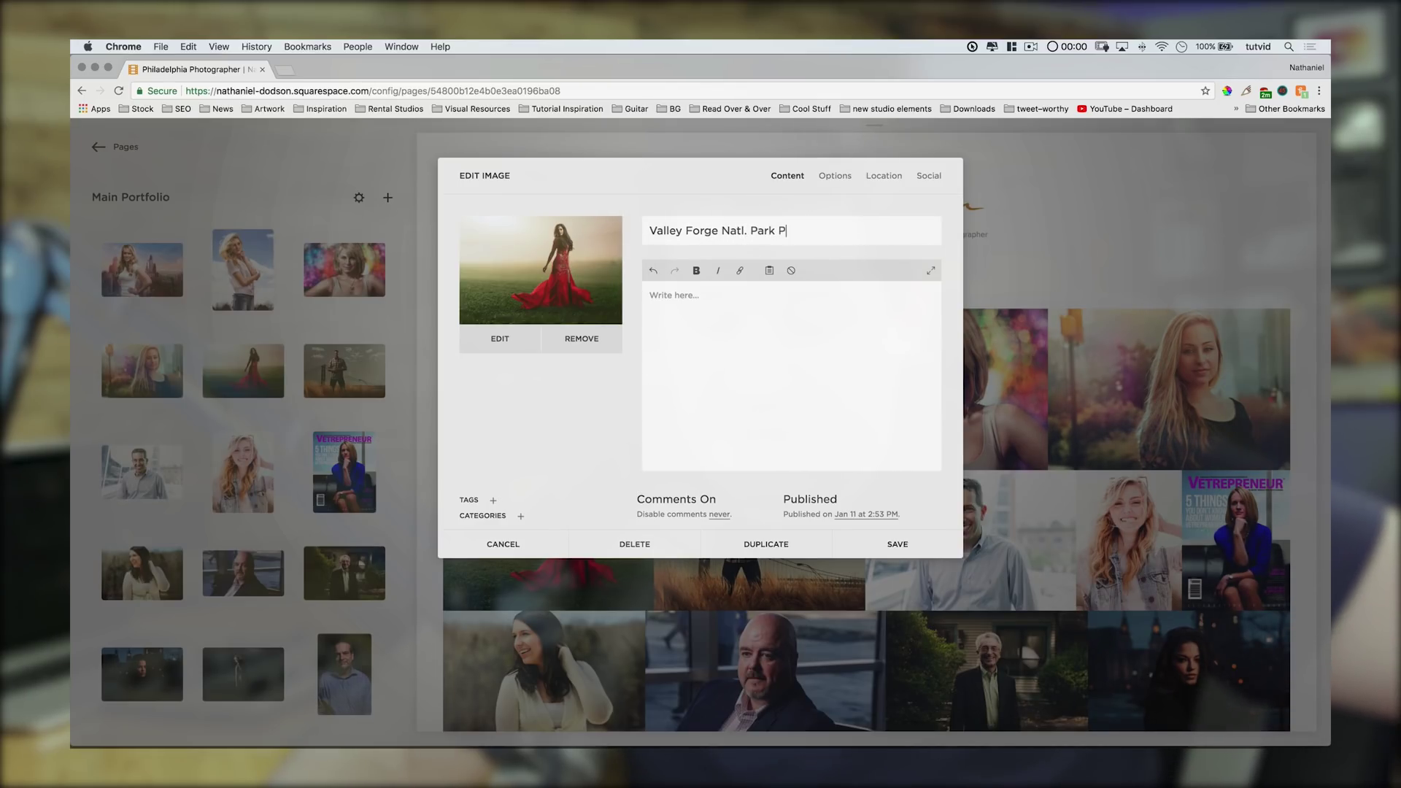
type("ortrait")
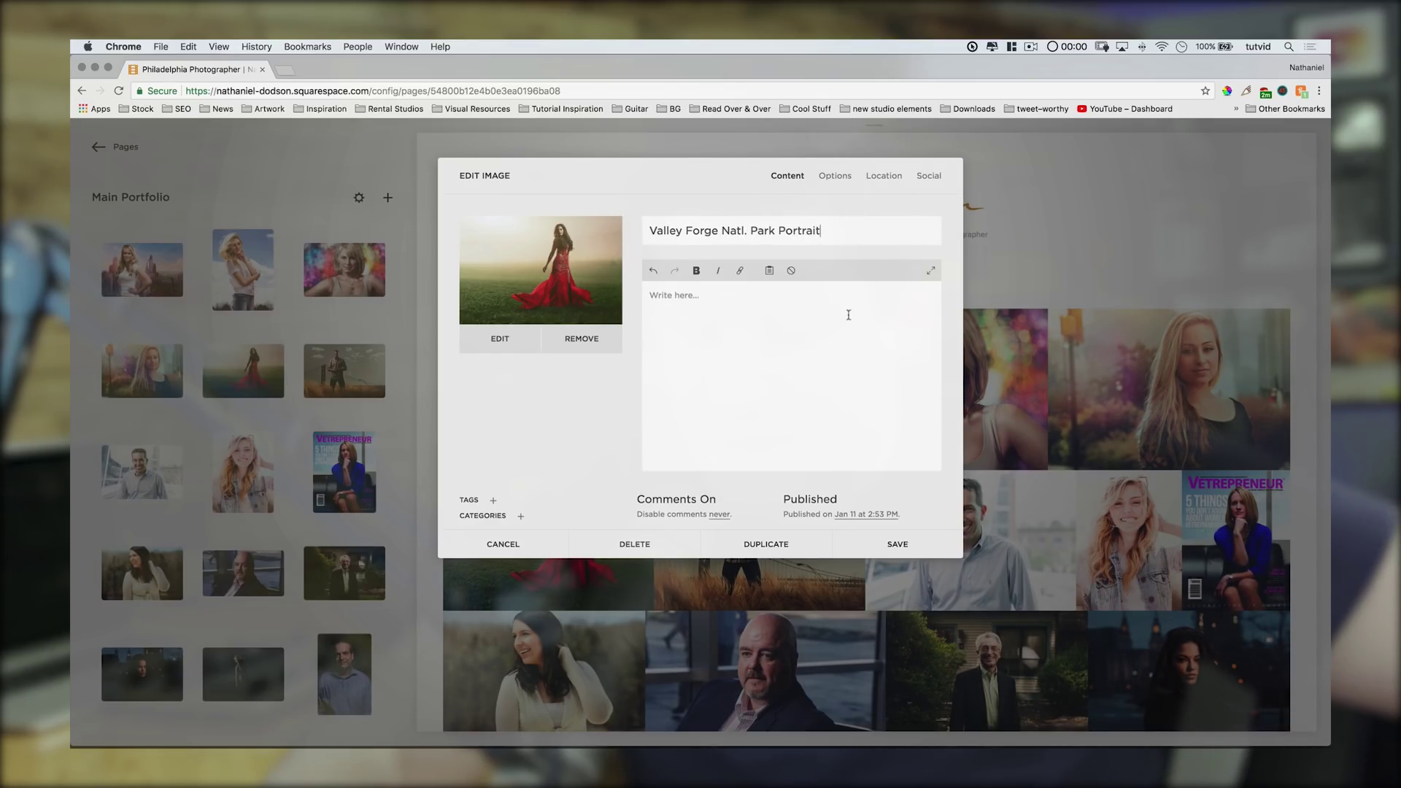
left_click(903, 552)
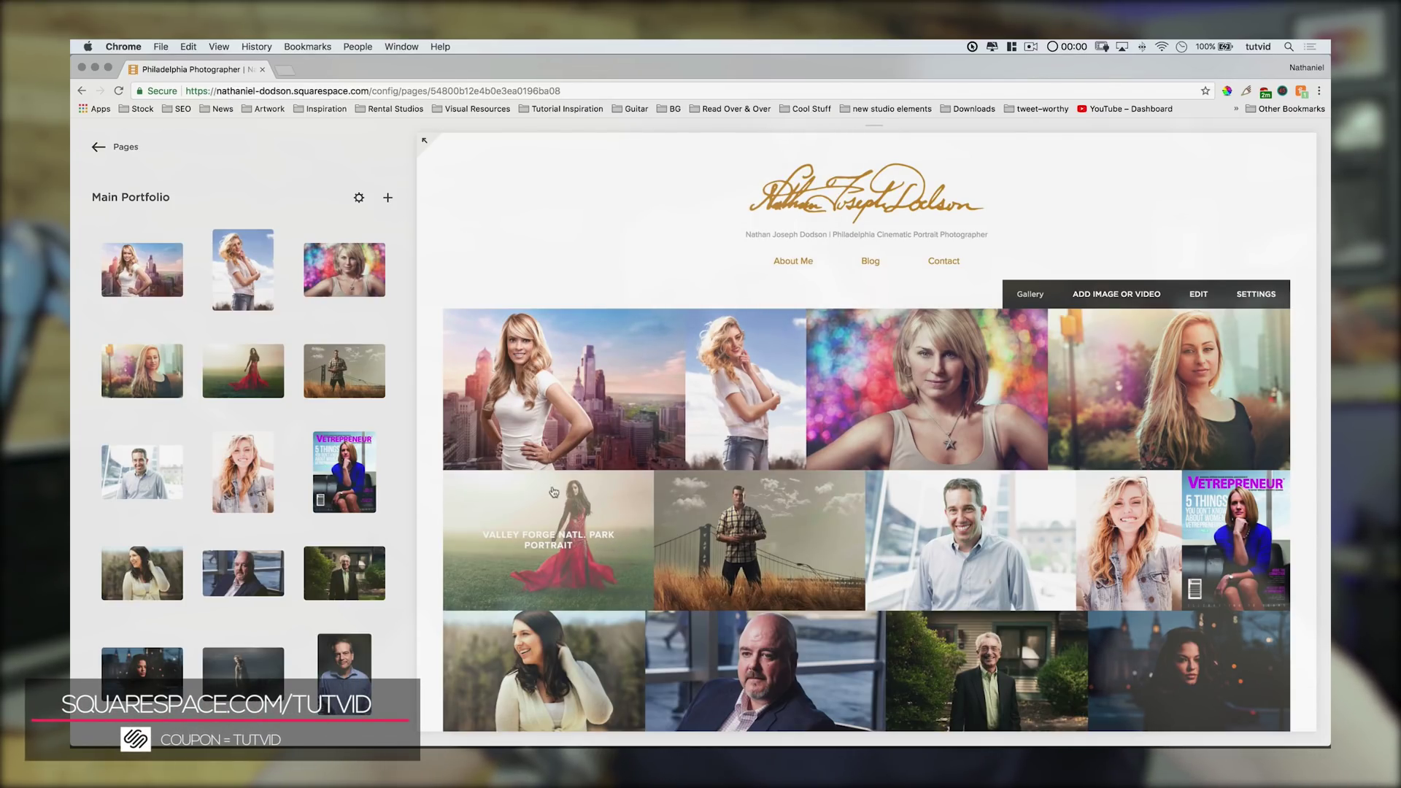
mouse_move(241, 335)
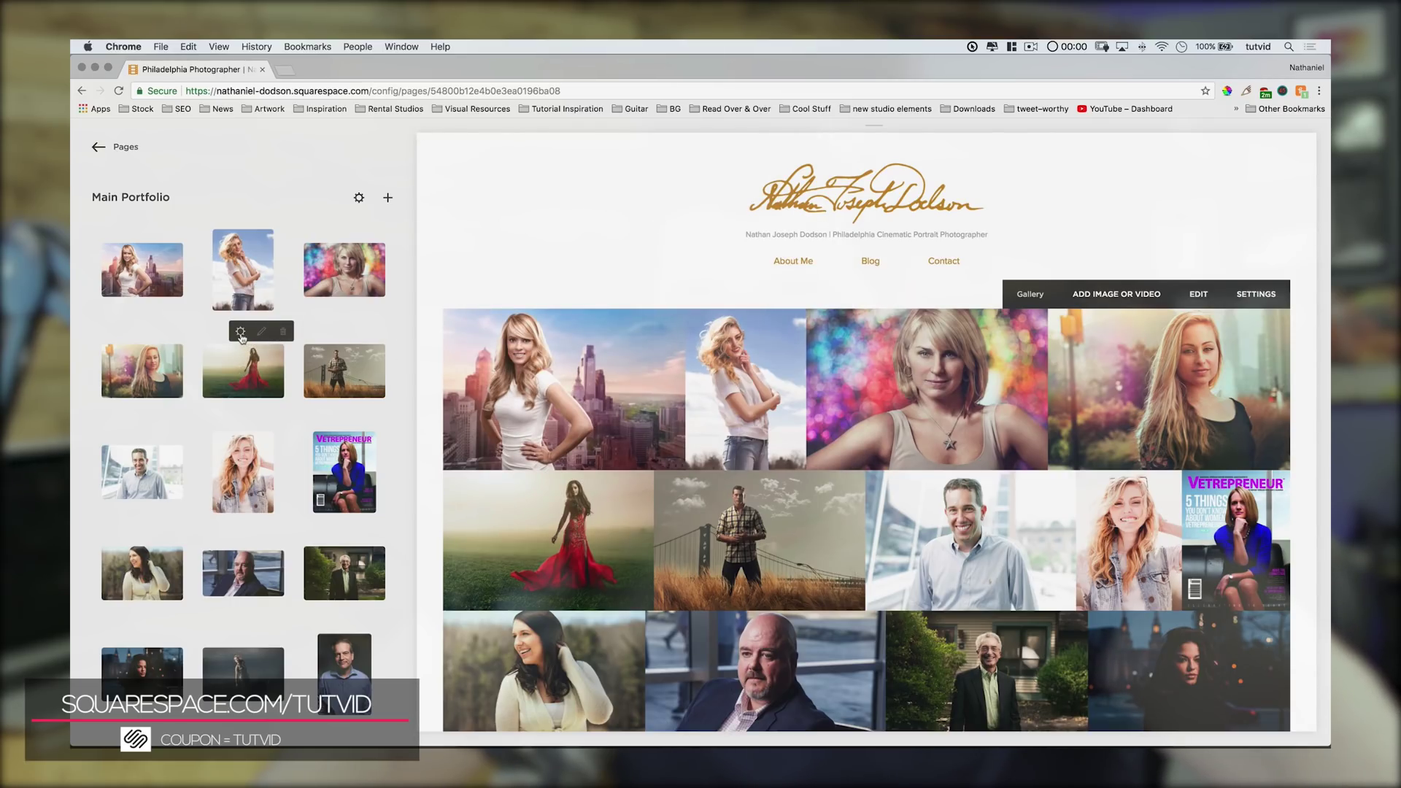
left_click(240, 332)
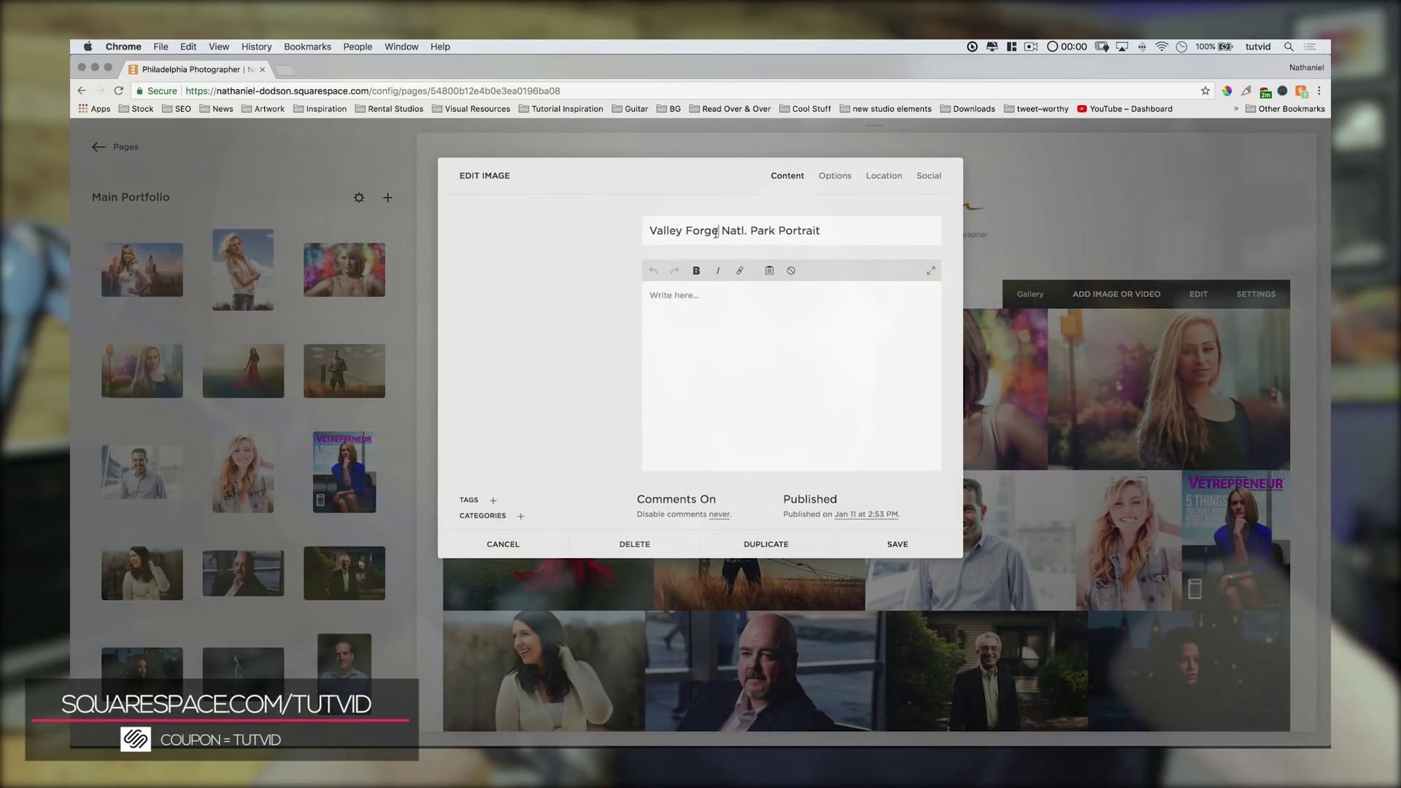
key("super+a")
key("BackSpace")
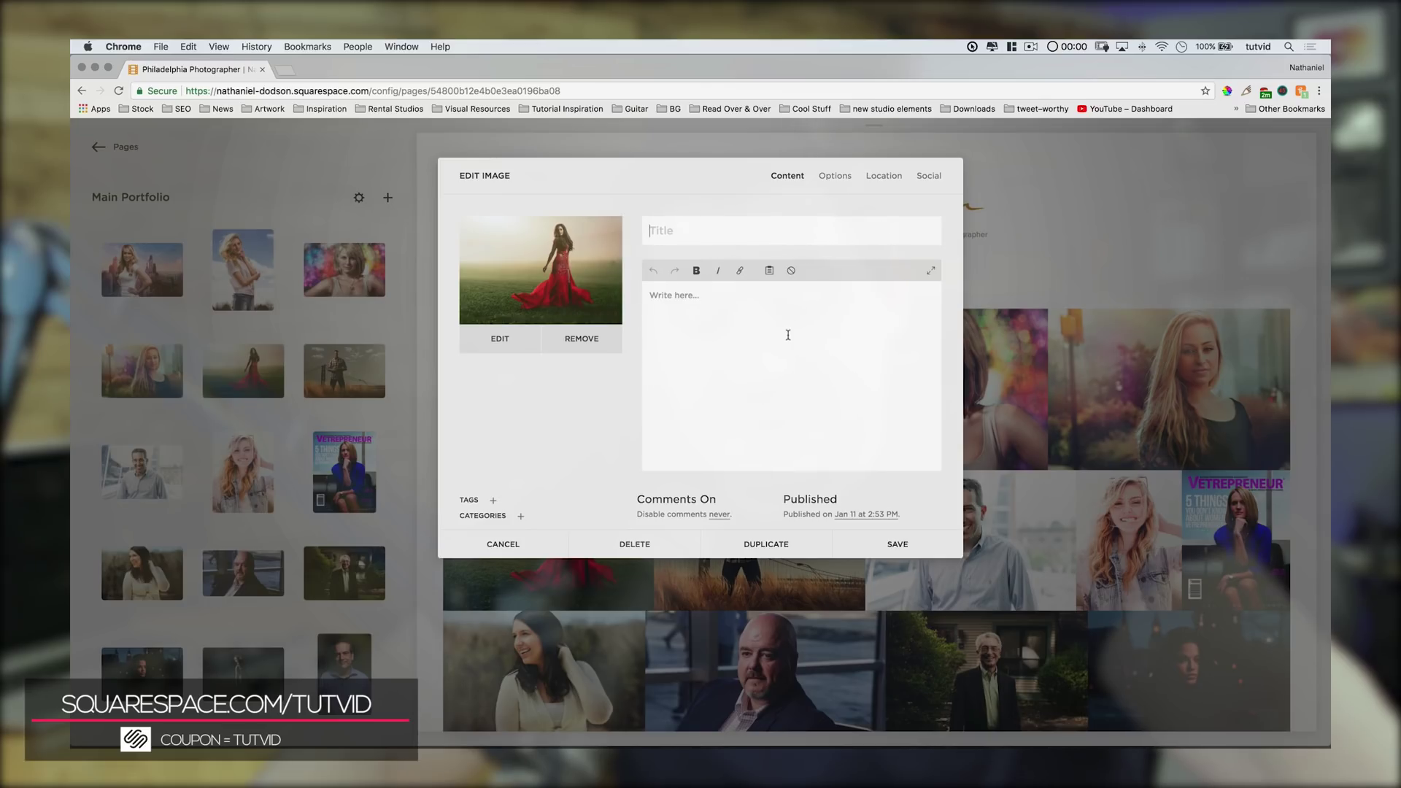
left_click(897, 544)
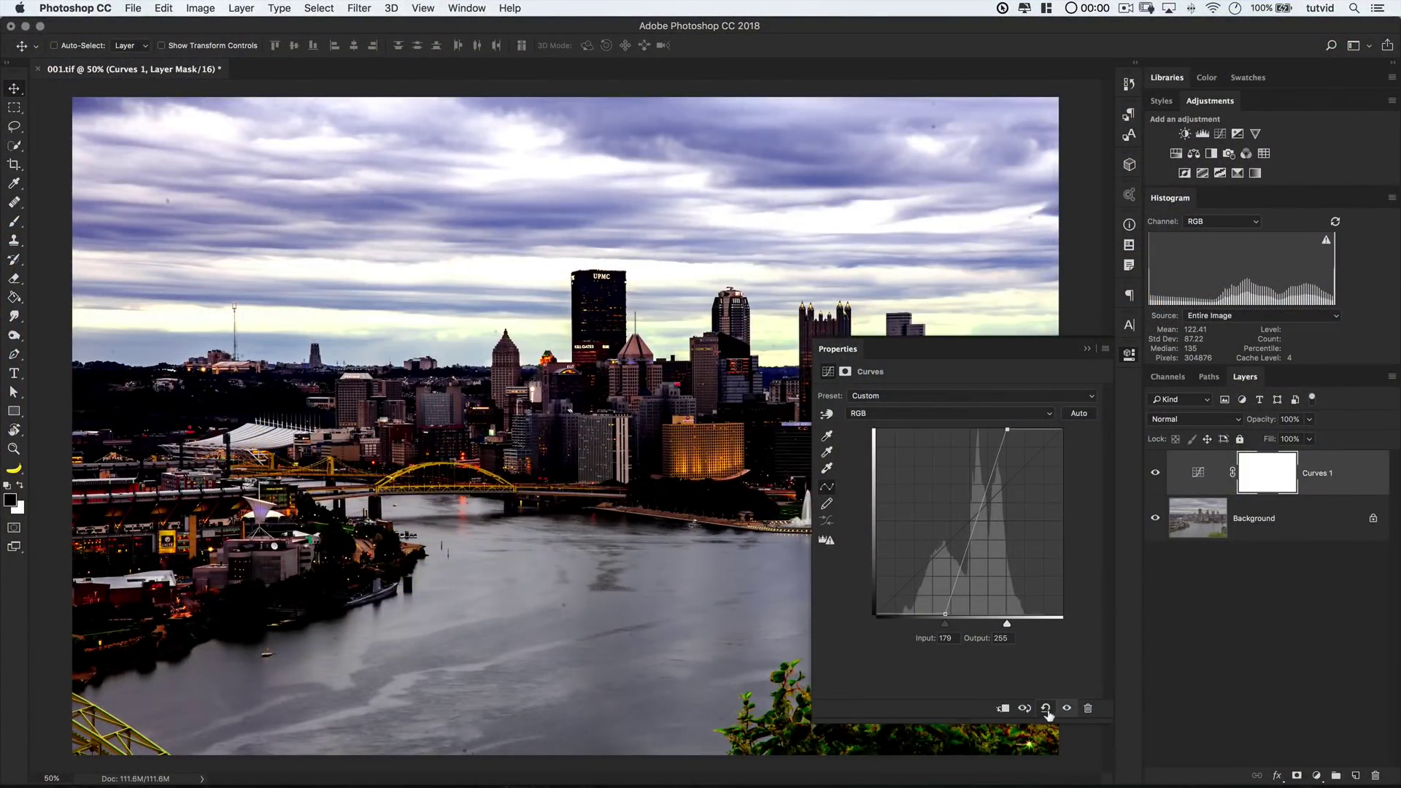
- Reset the Curves 1 adjustment to its default straight diagonal line
left_click(1046, 709)
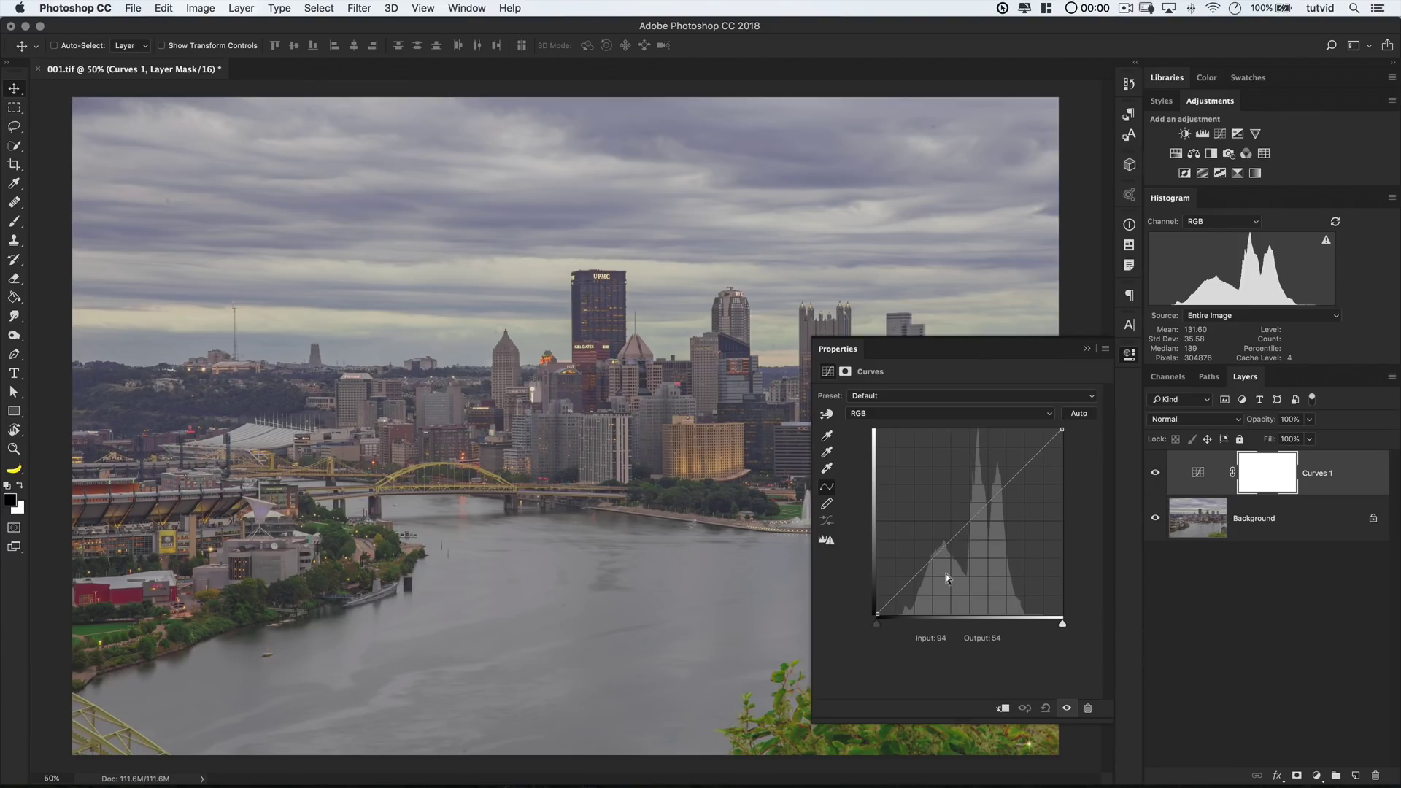
- Bend the RGB curve with several control points, lifting input 37 to output 70
left_click_drag(908, 583, 905, 564)
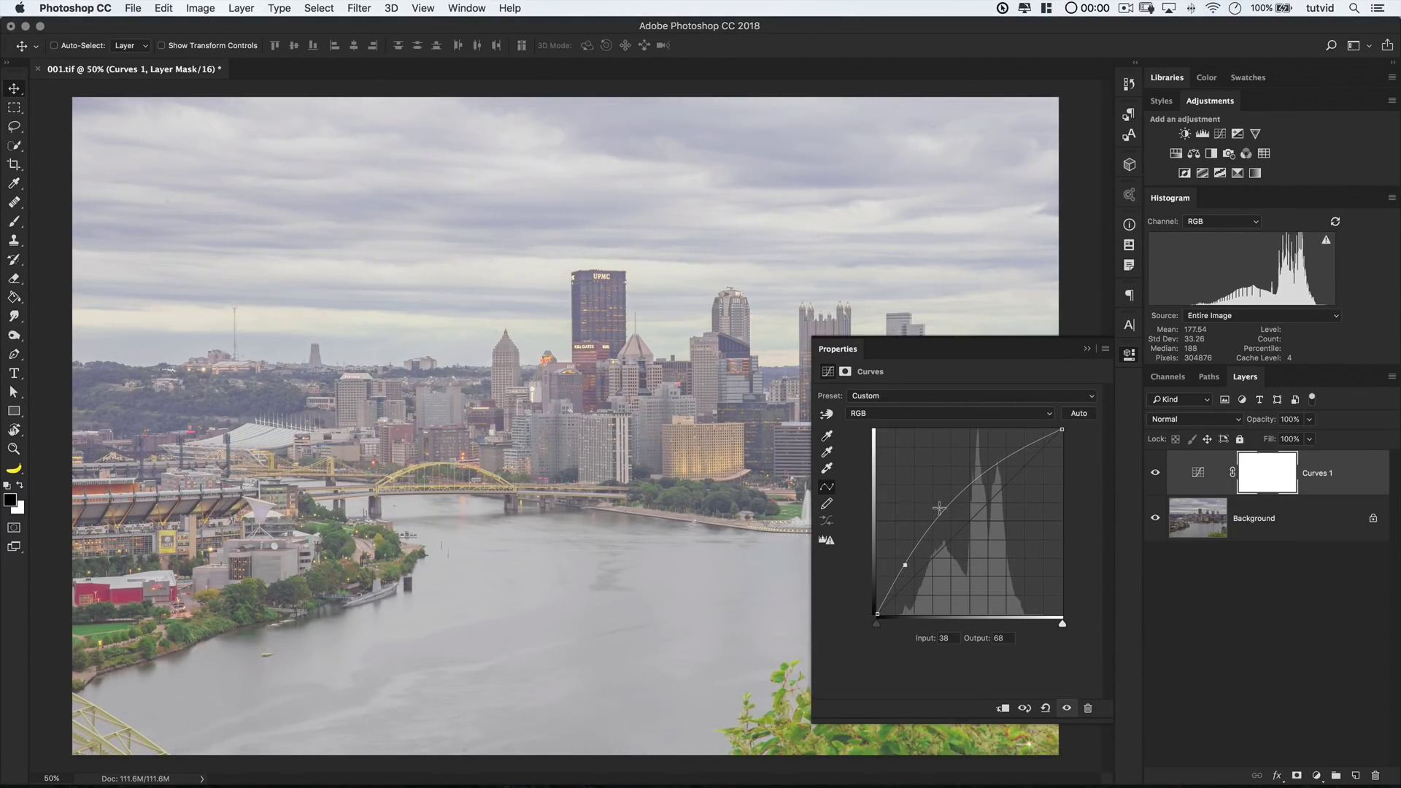
left_click_drag(939, 508, 958, 531)
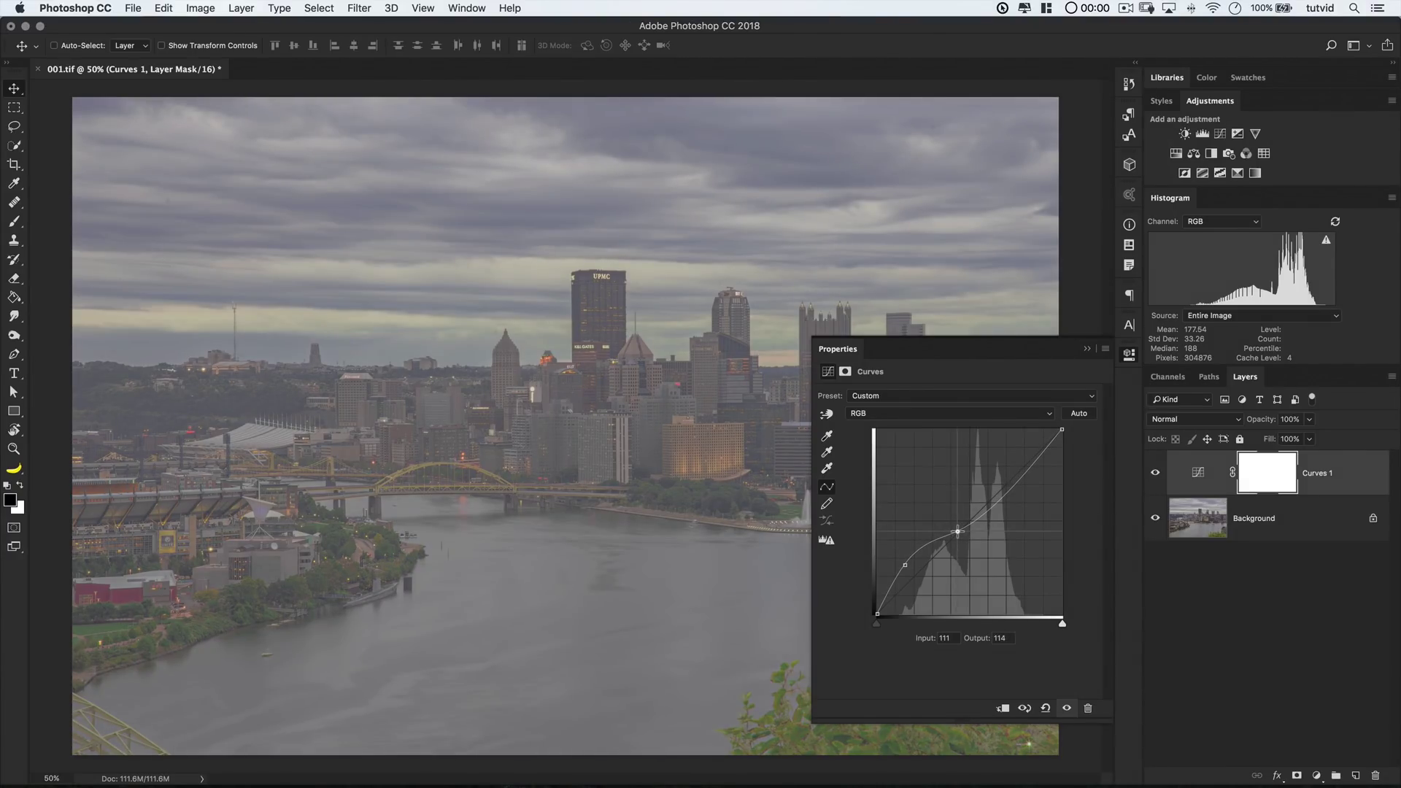
left_click(993, 497)
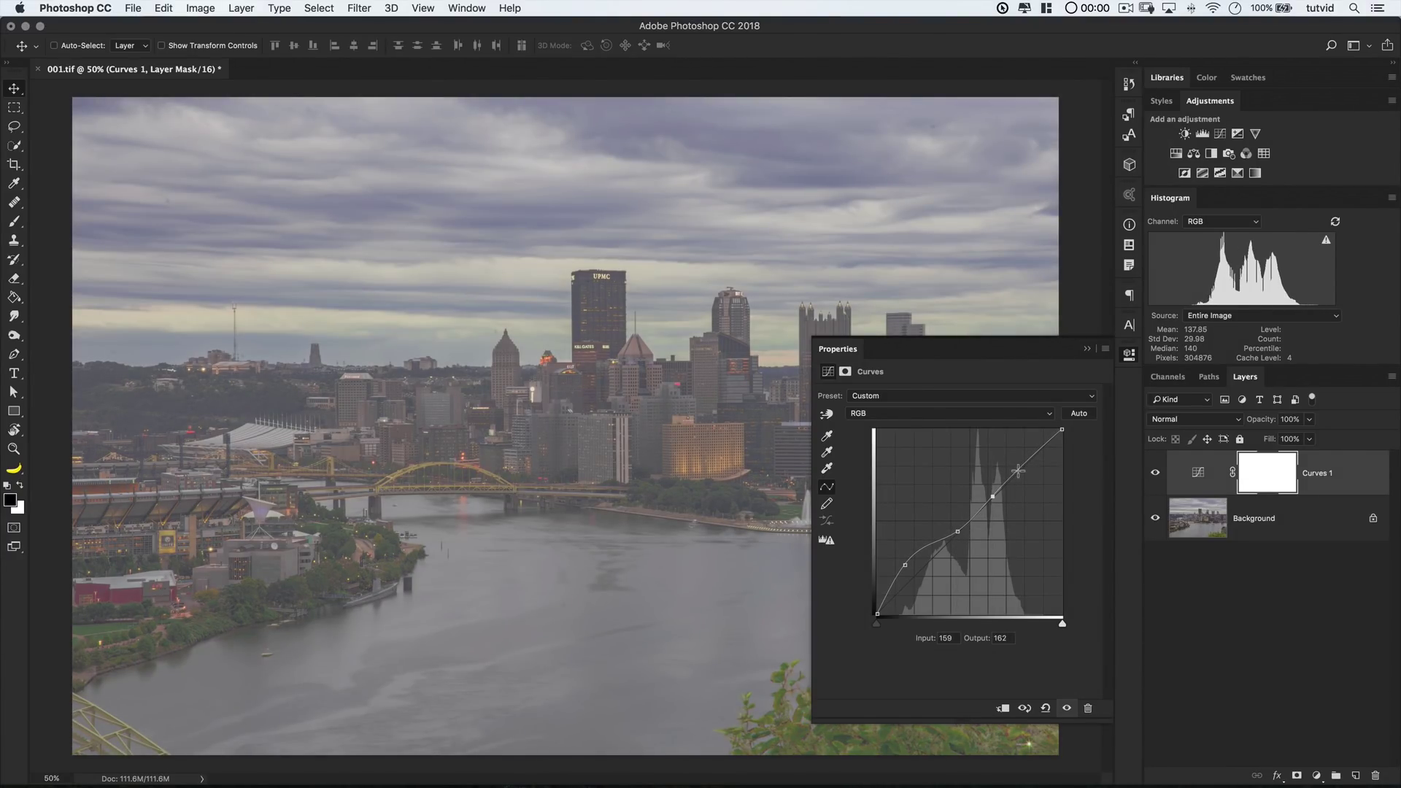
left_click(905, 561)
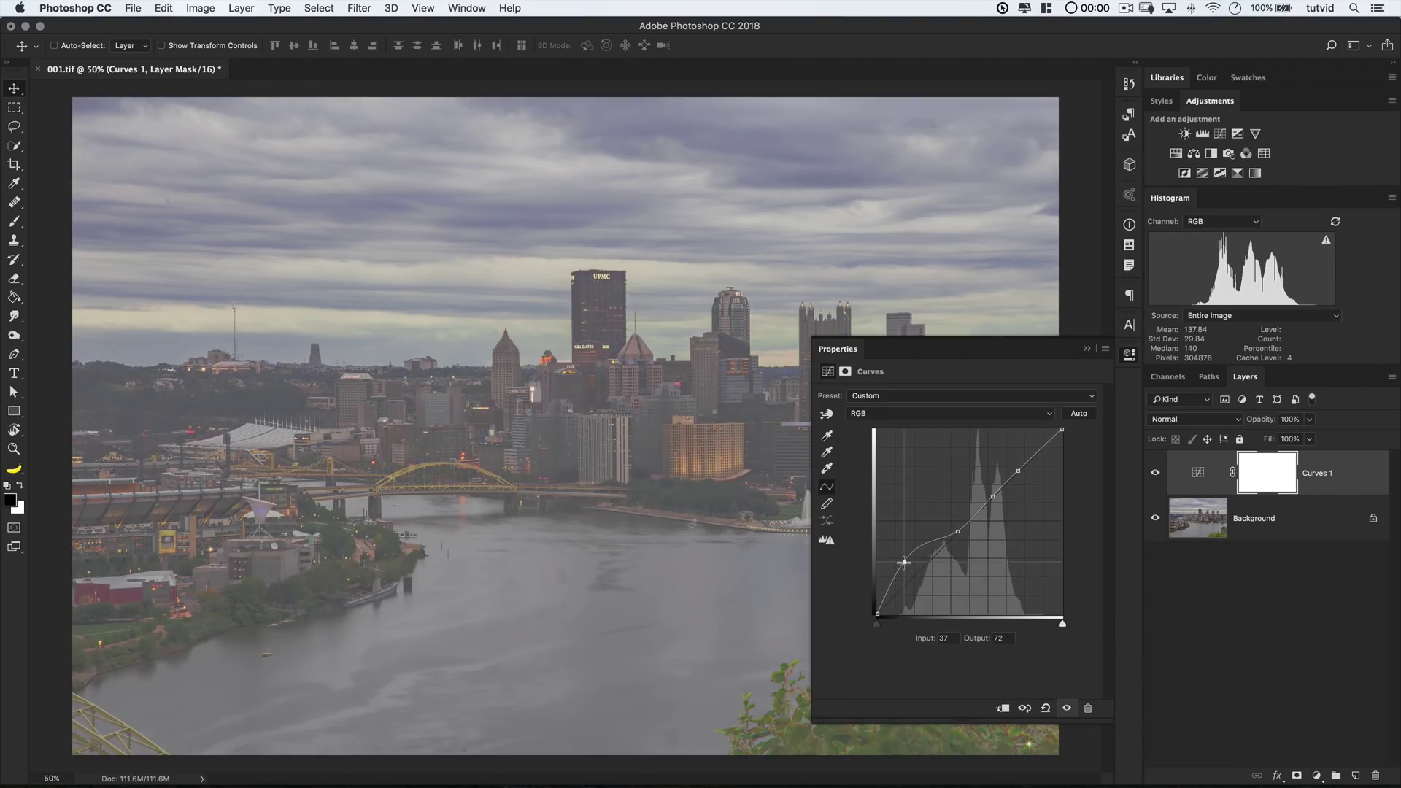
mouse_move(904, 562)
left_mouse_down()
mouse_move(909, 575)
mouse_move(904, 563)
left_mouse_up()
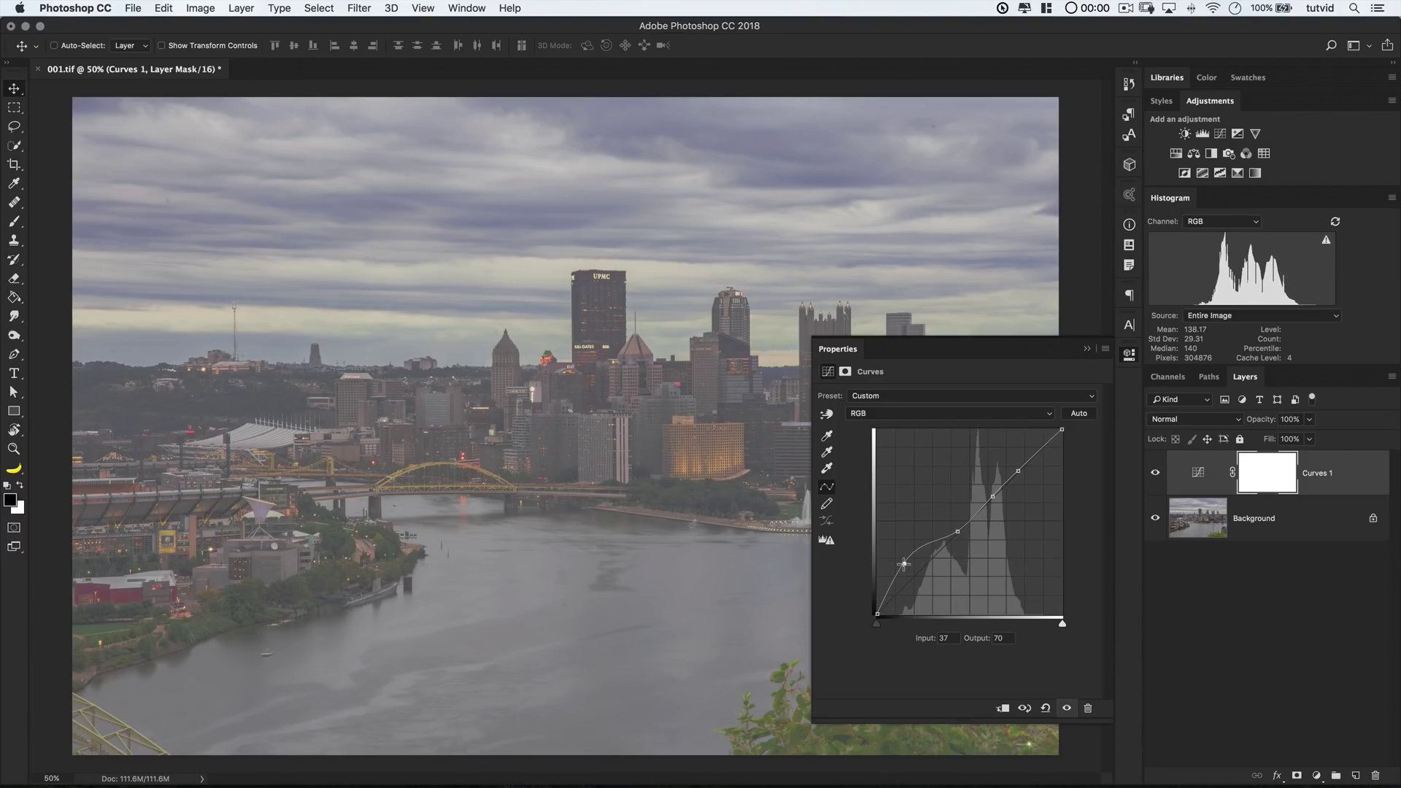
- Reset the curve and darken the shadows with the targeted adjustment tool, undoing the sky point
left_click(1046, 712)
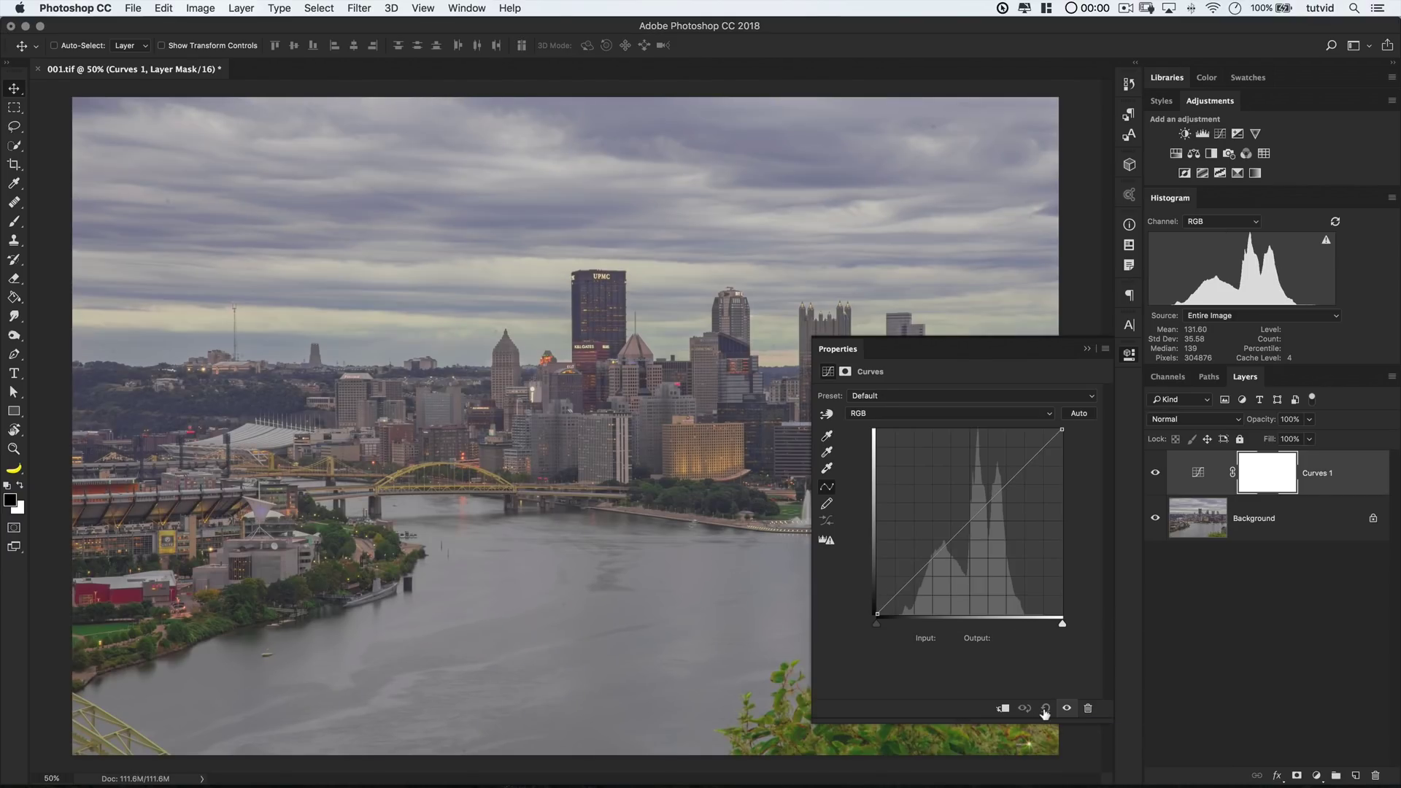
left_click(829, 417)
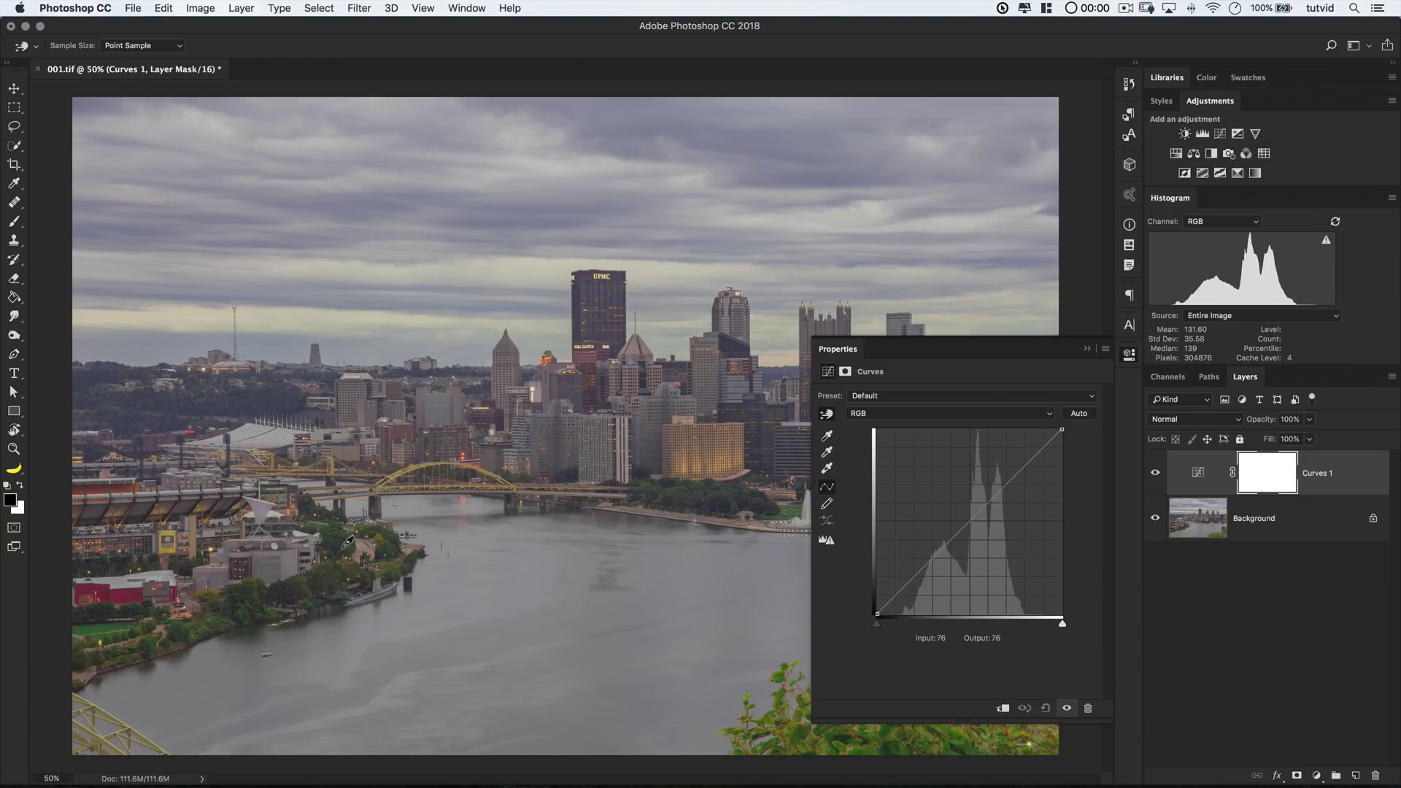
left_click_drag(346, 543, 338, 568)
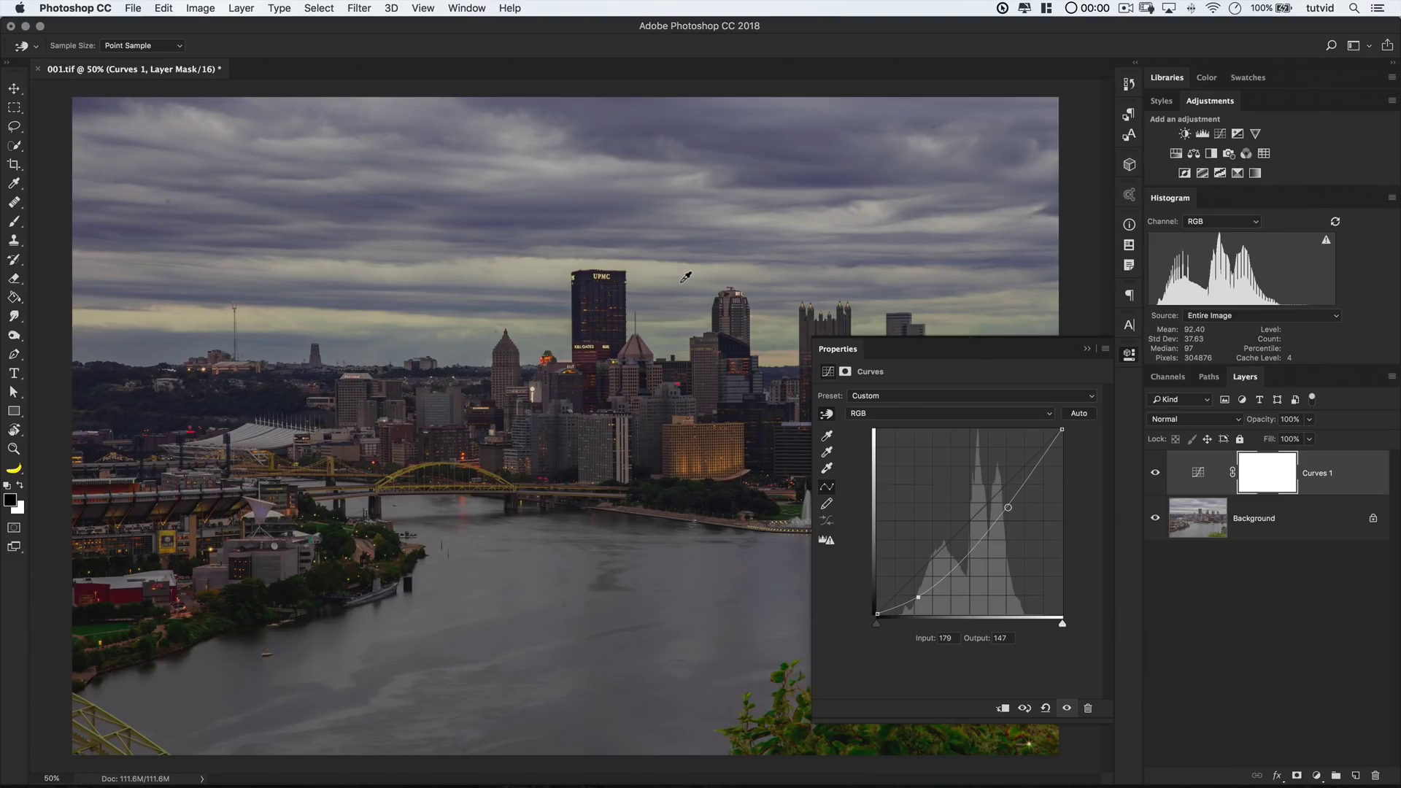
left_click_drag(685, 276, 681, 238)
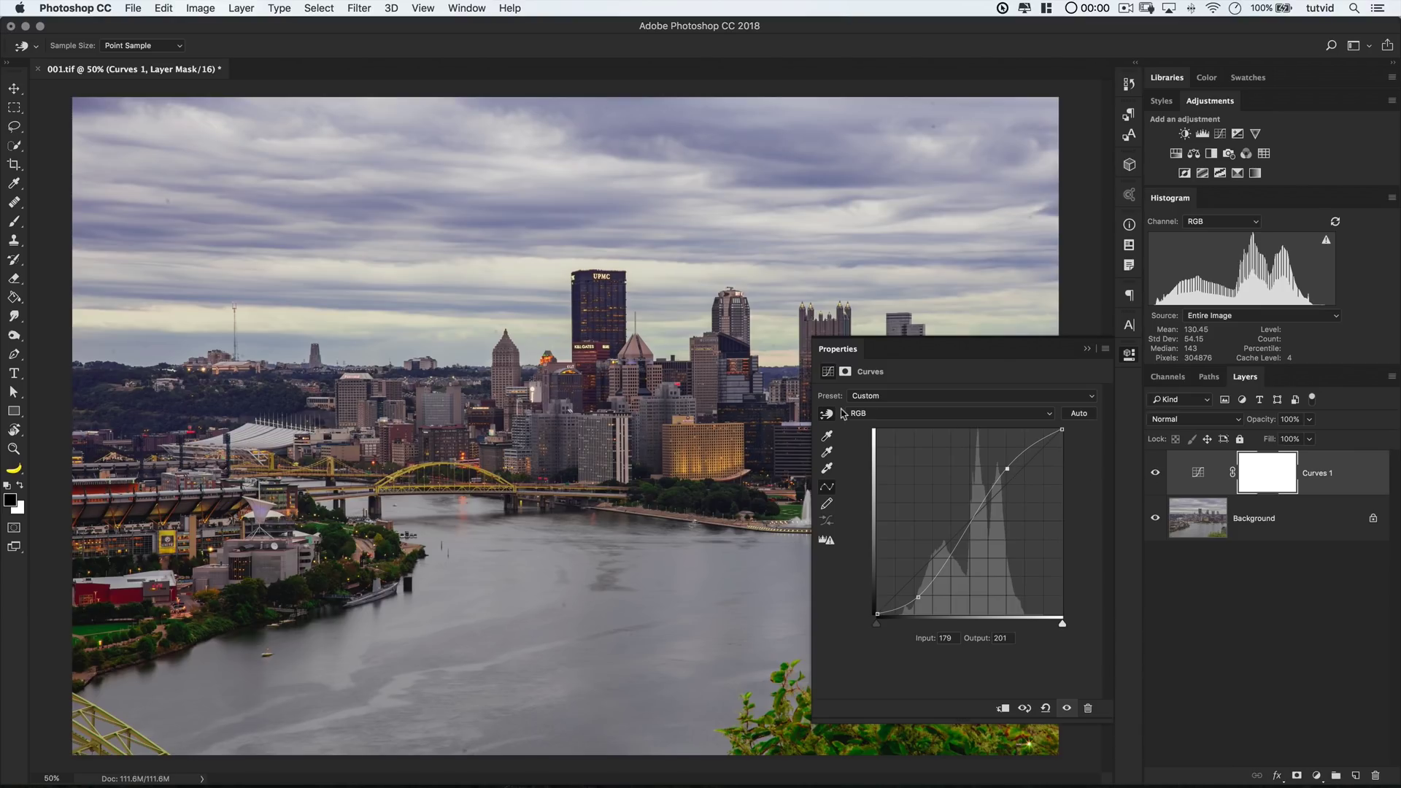
key("v")
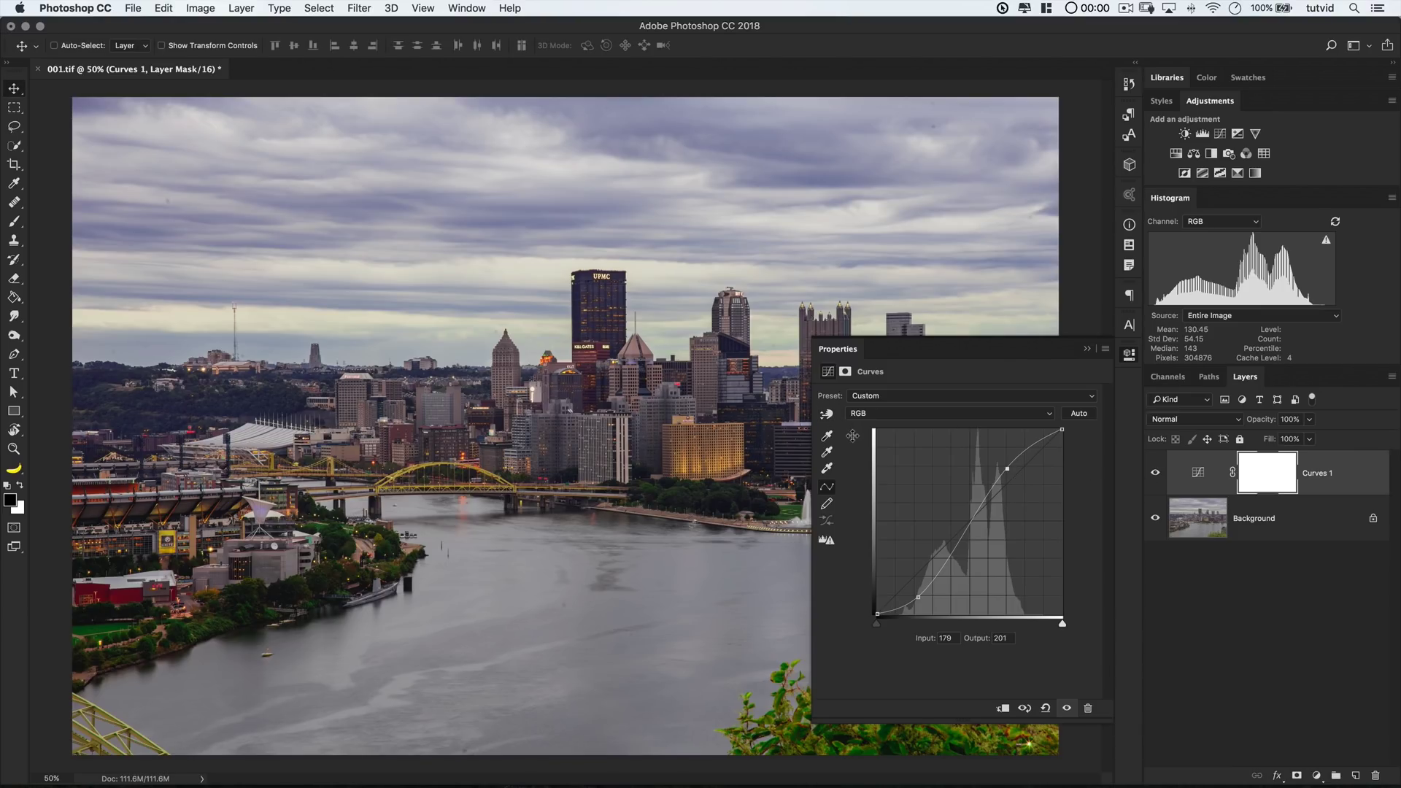
key("alt+super+z")
key("alt+super+z")
key("alt+super+z")
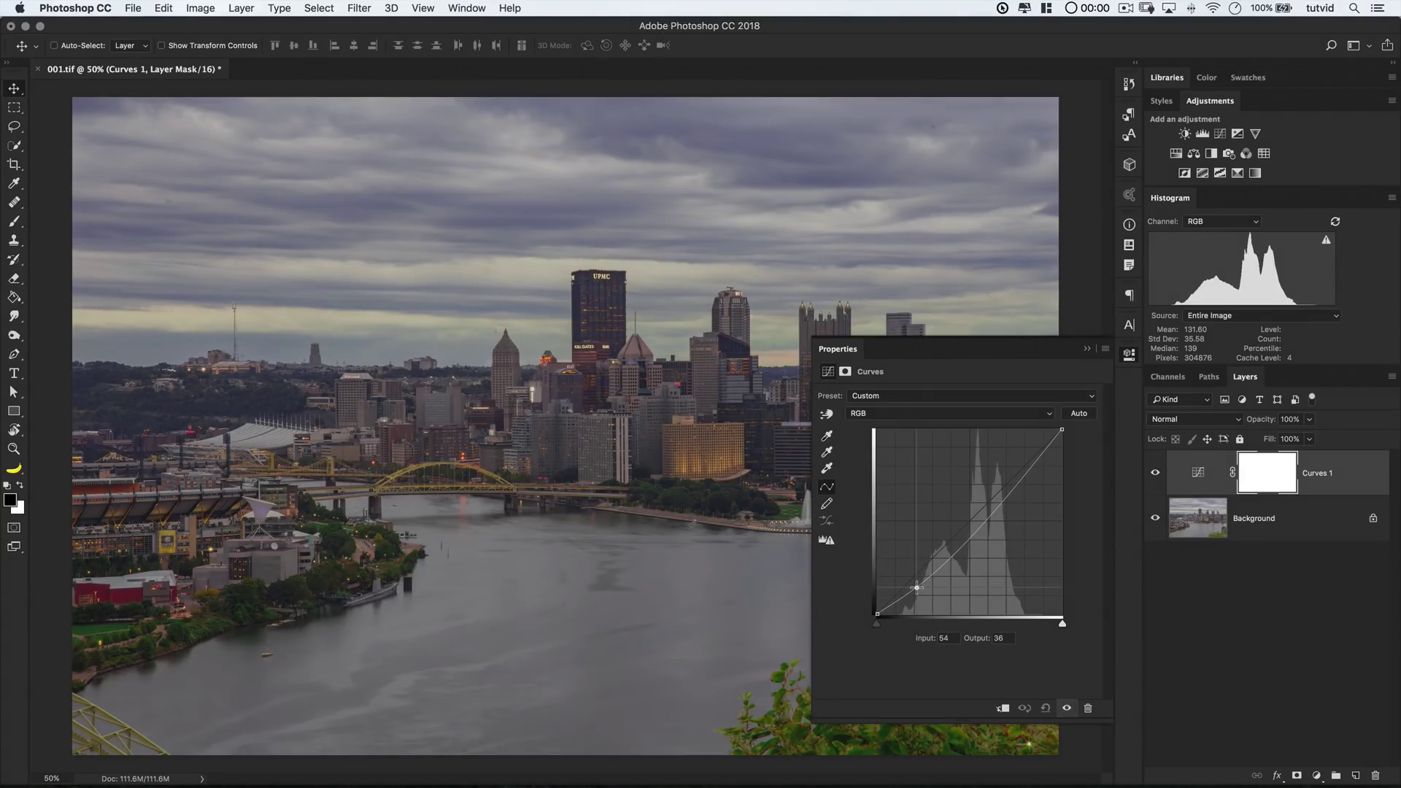
- Lower the shadow point, raise a highlight point and center the midpoint near 127/127
left_click_drag(919, 589, 920, 592)
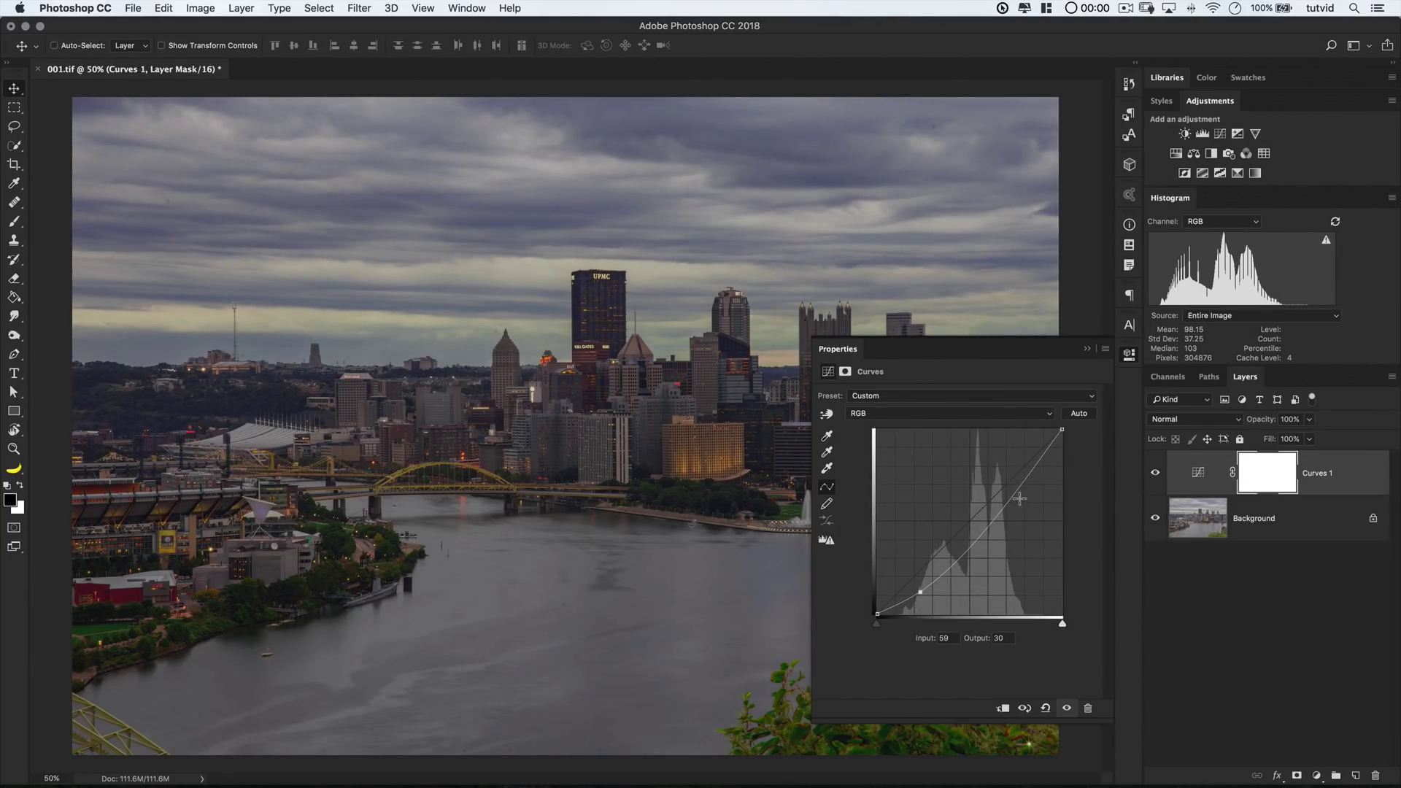
left_click_drag(1019, 489, 1010, 455)
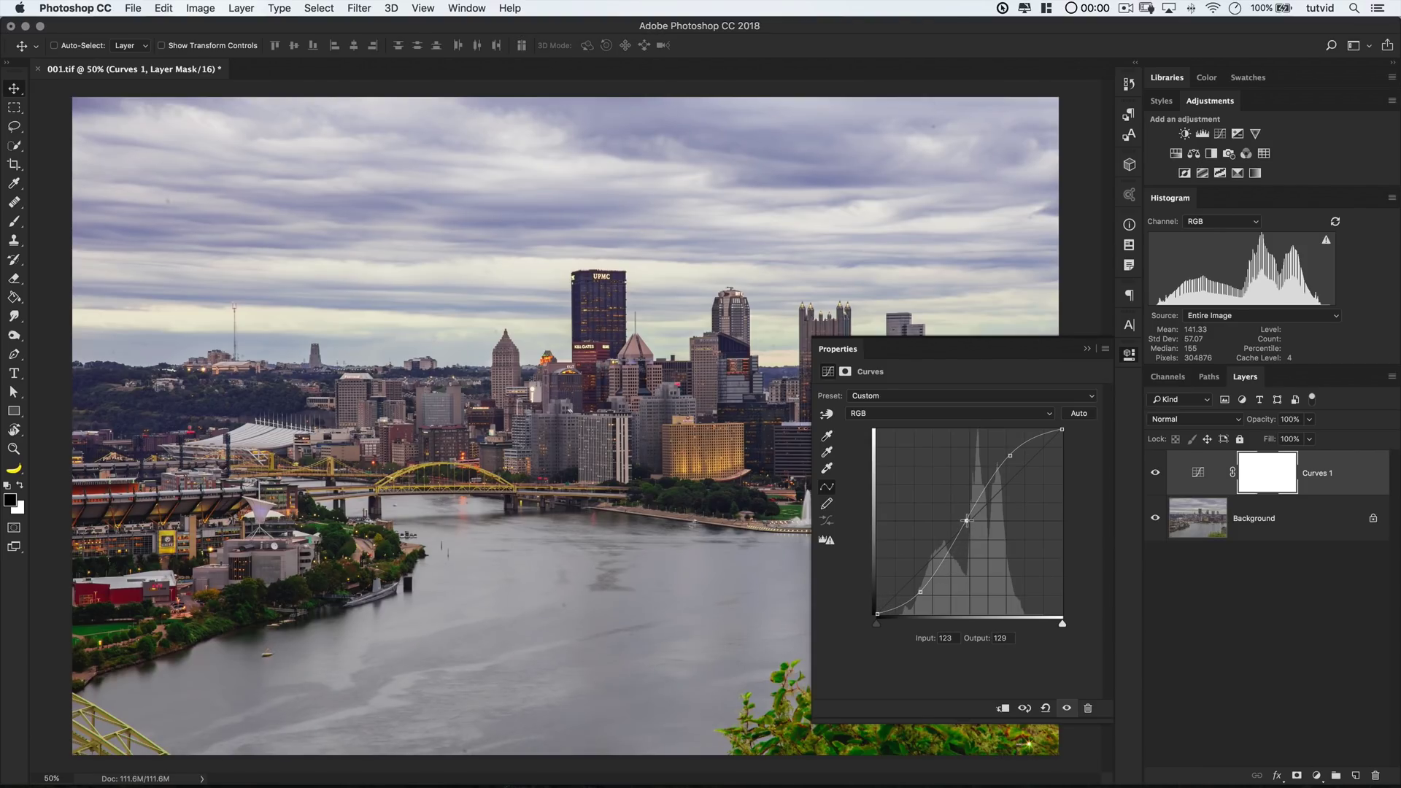
left_click_drag(966, 521, 970, 521)
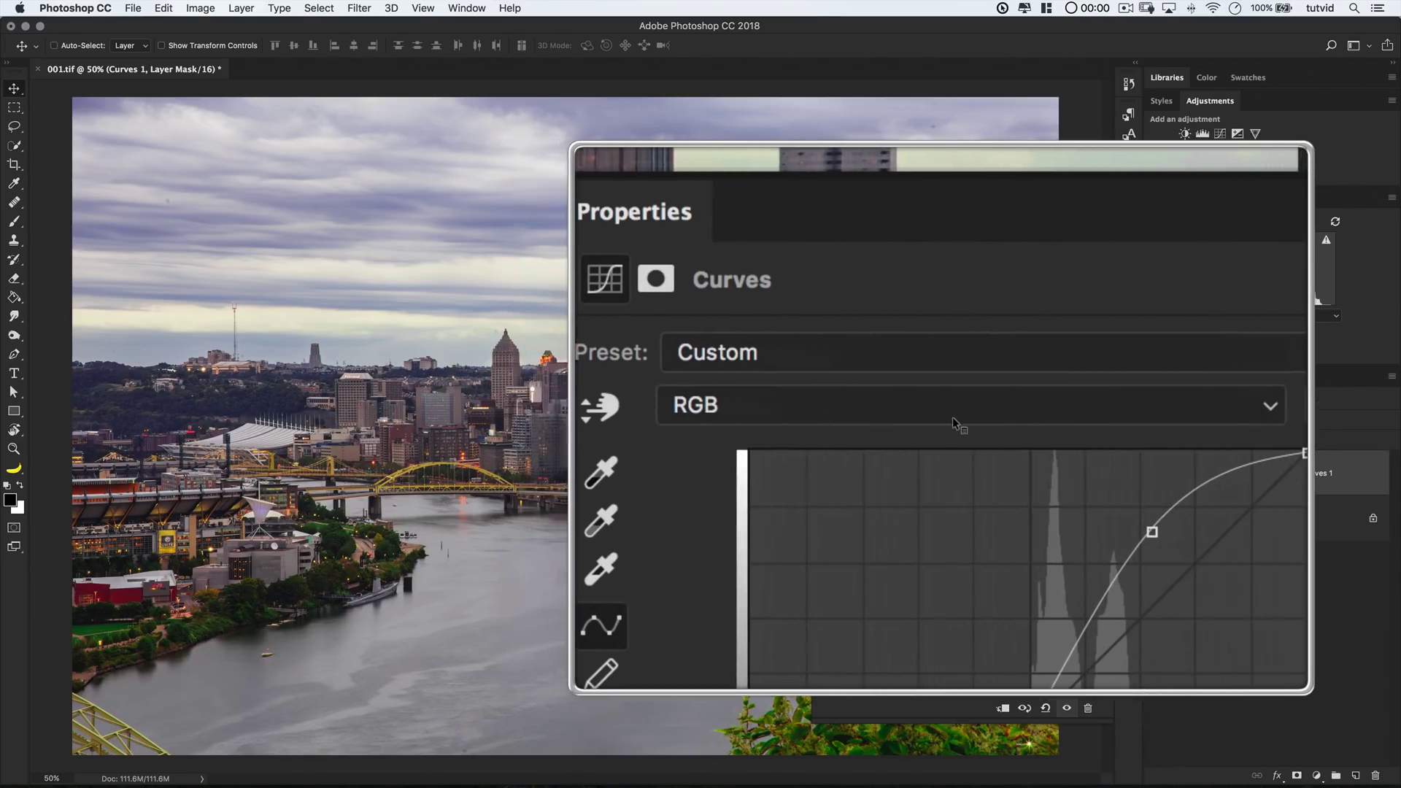
- Open the Curves channel dropdown listing RGB, Red, Green and Blue
left_click(879, 413)
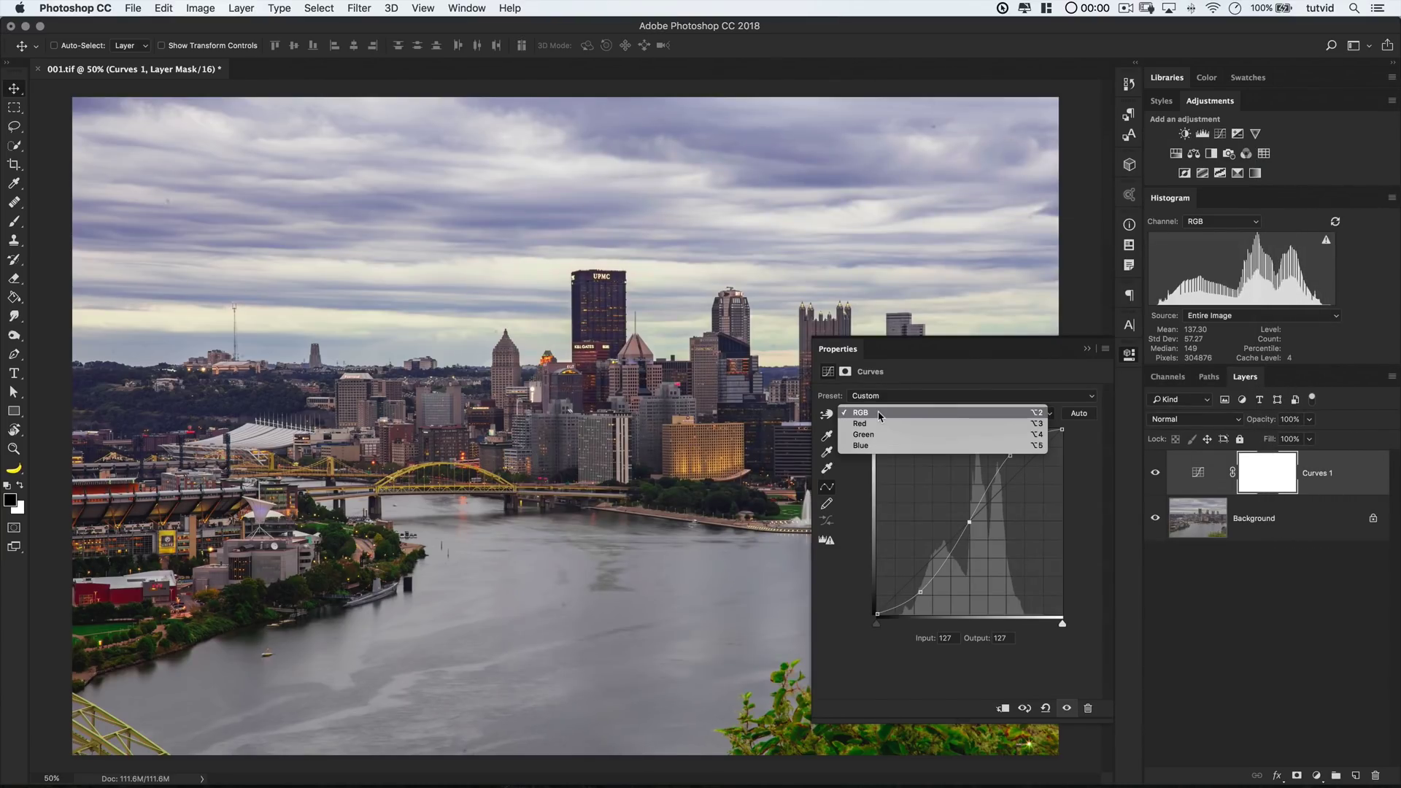
- Try color tints by dragging the Blue, Red and Green channel curves in turn
left_click(931, 447)
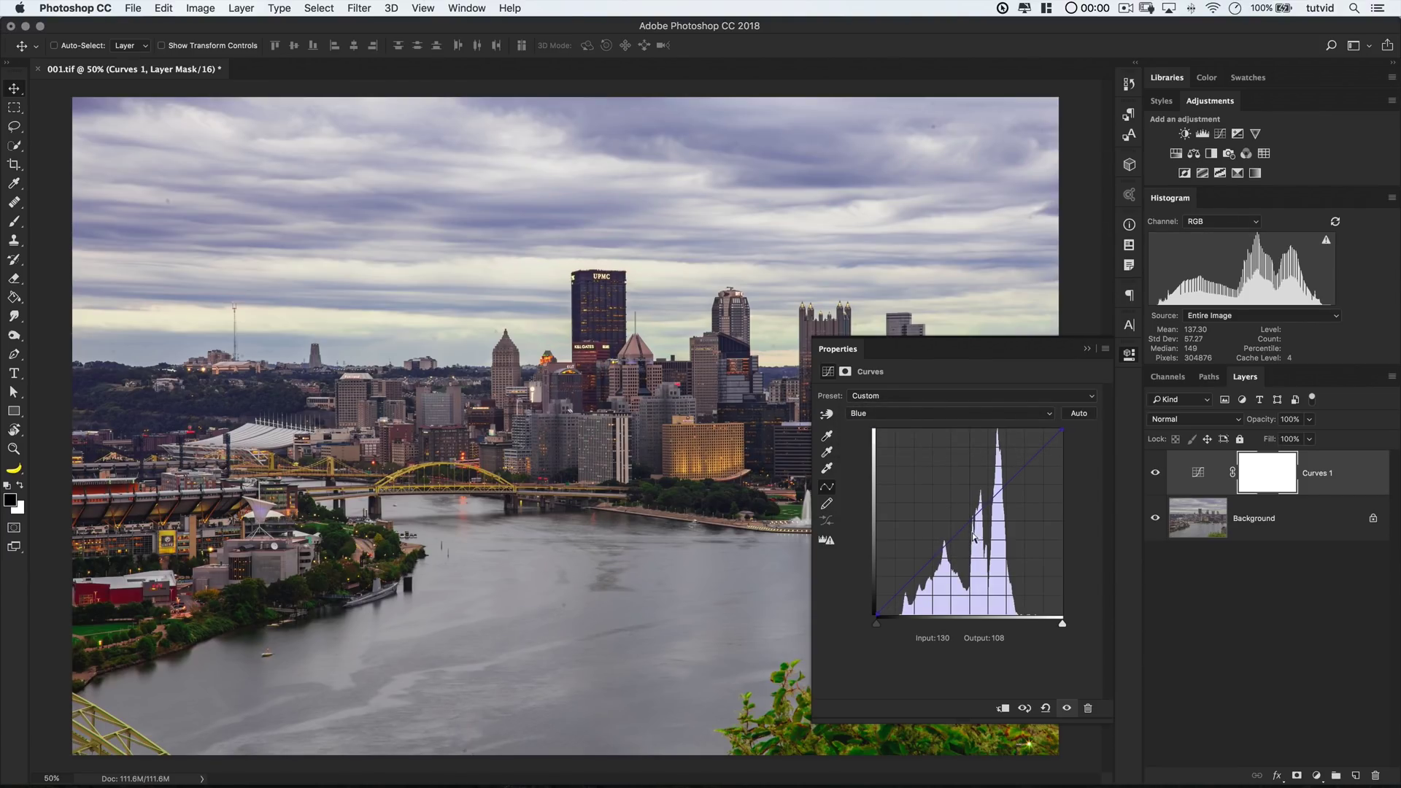
left_click(941, 485)
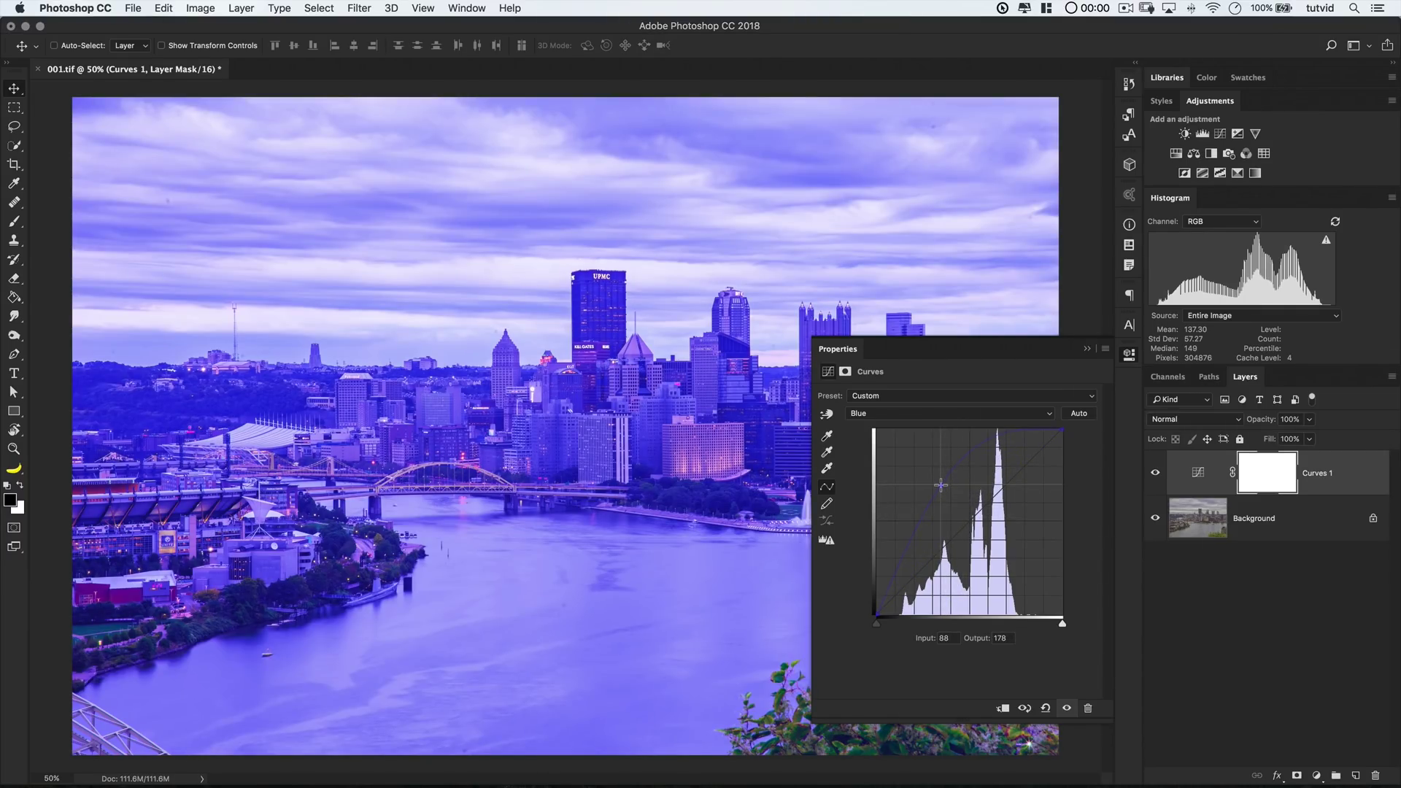
left_click_drag(941, 485, 1033, 672)
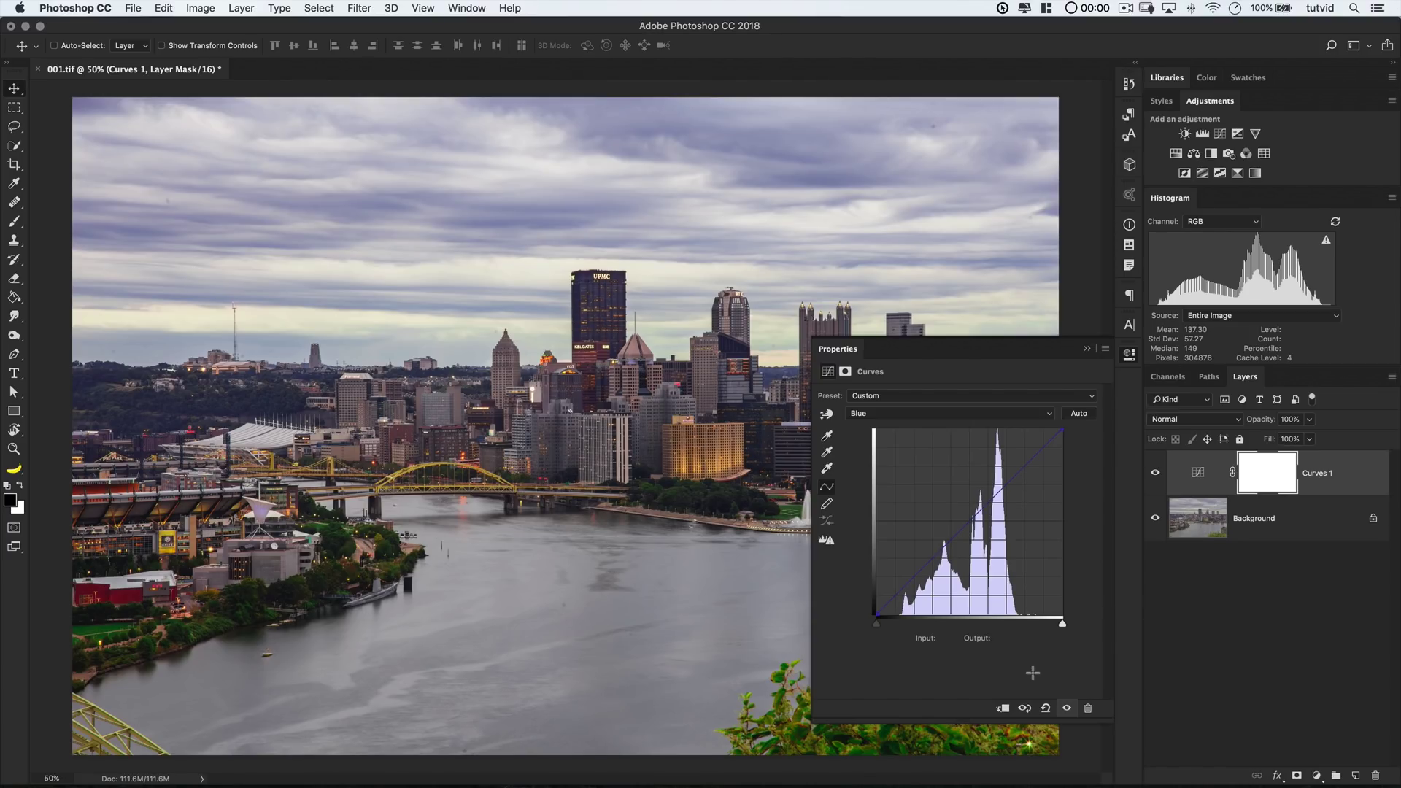
left_click(904, 414)
left_click(904, 387)
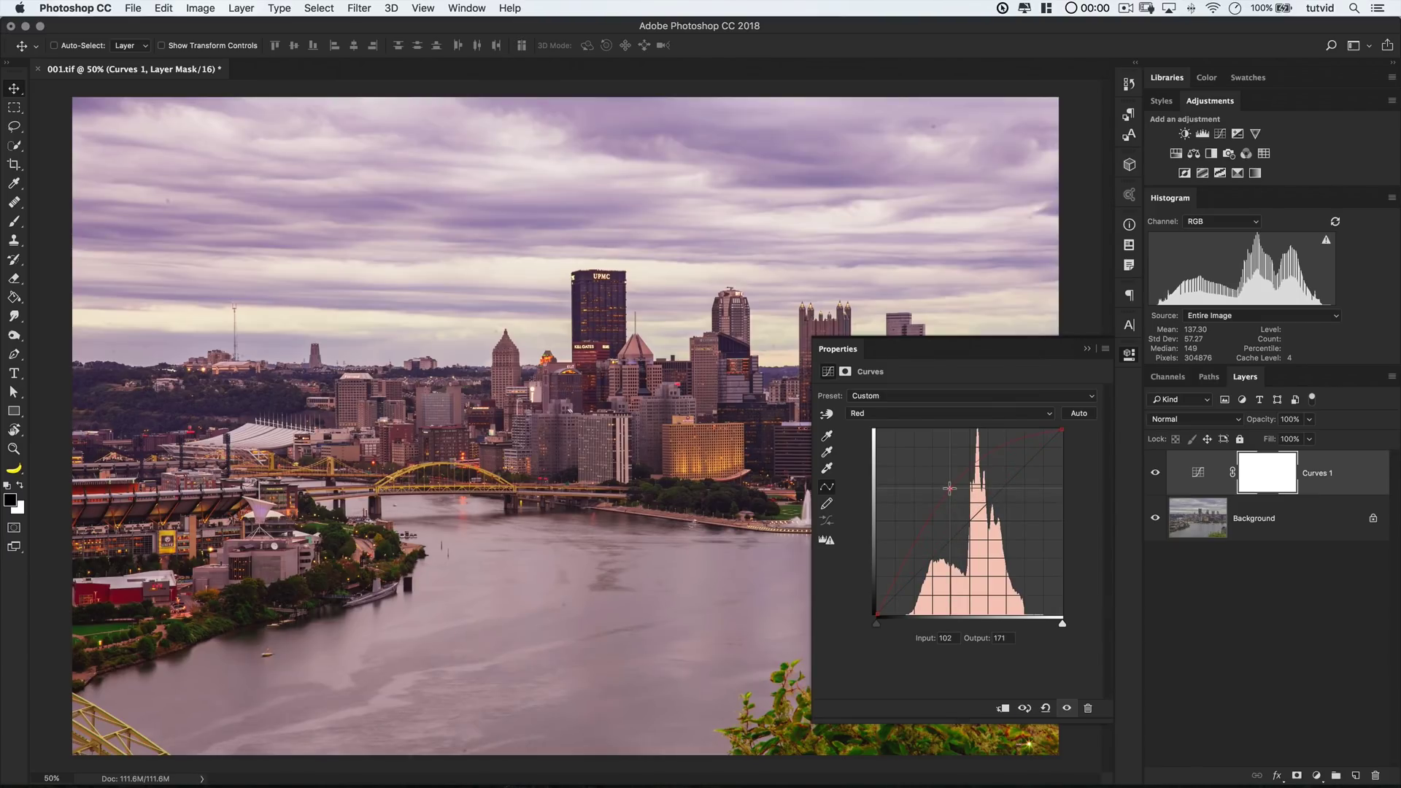
left_click_drag(952, 486, 1037, 661)
left_click(904, 414)
left_click(904, 427)
left_click_drag(949, 543, 1012, 669)
- On the Blue channel, add a slightly raised shadow point and a highlight point
key("alt+5")
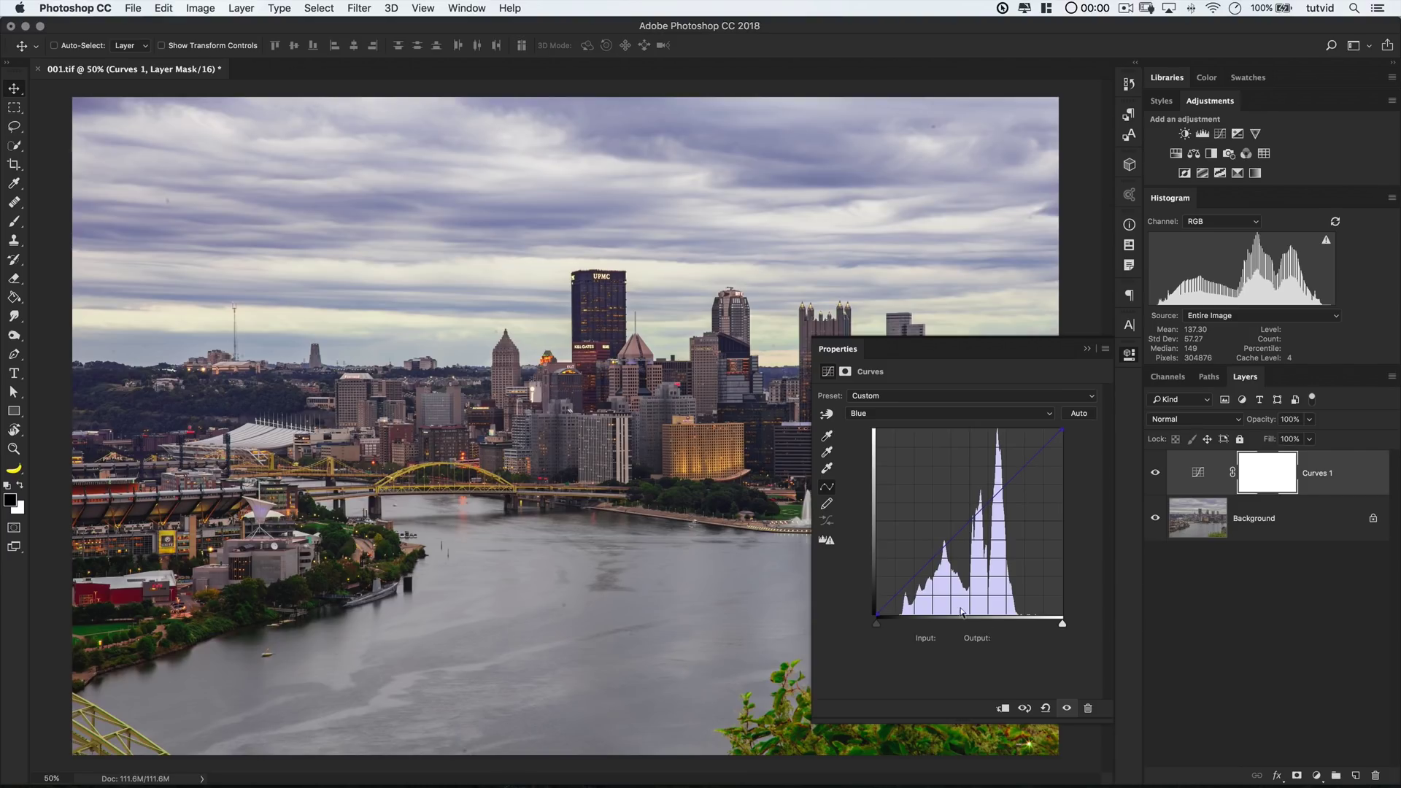
left_click(905, 584)
left_click_drag(905, 585, 901, 582)
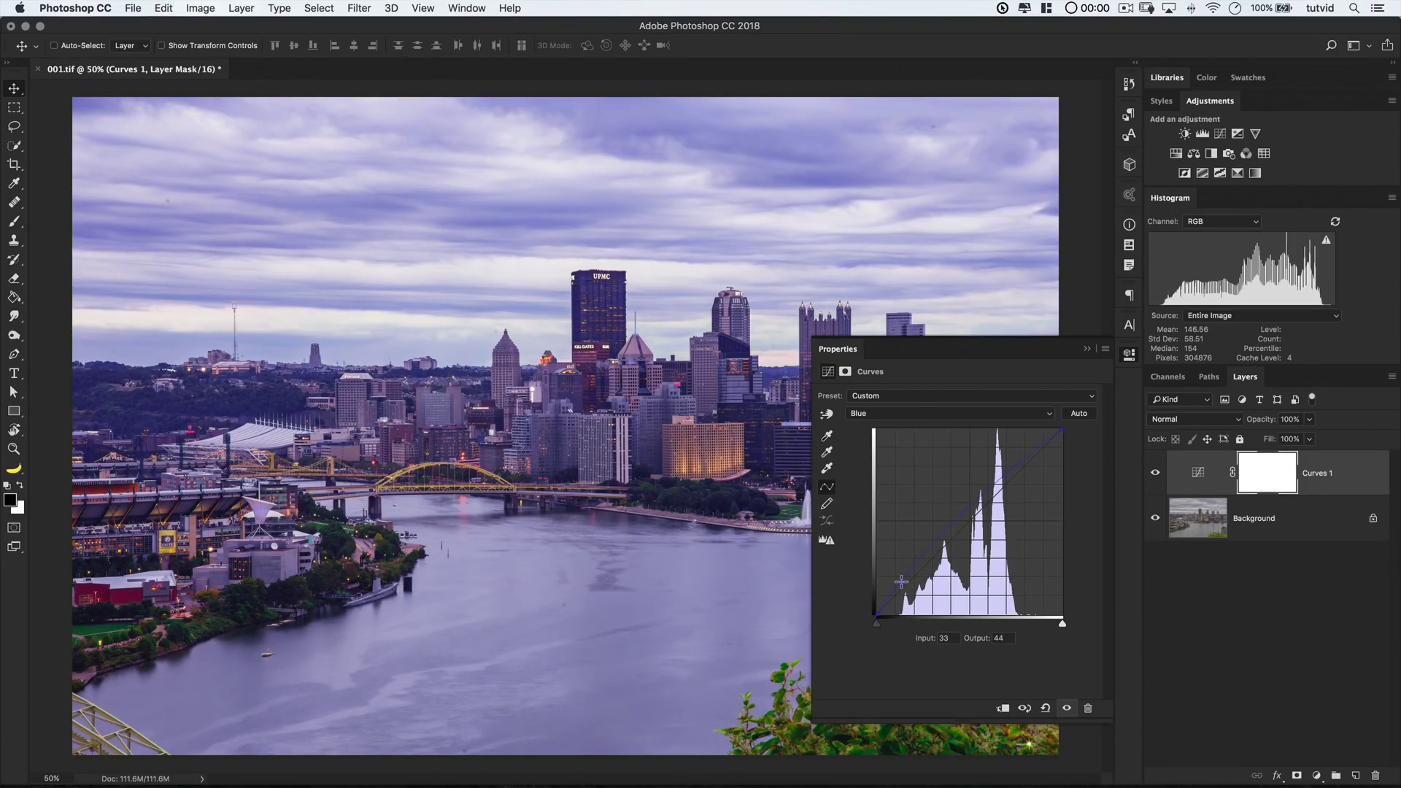
left_click(1020, 474)
- Nudge blue down in the highlights, then lower the Green curve's shadow point to input 75, output 71
left_click_drag(1020, 474, 1021, 475)
left_click(949, 413)
left_click(949, 397)
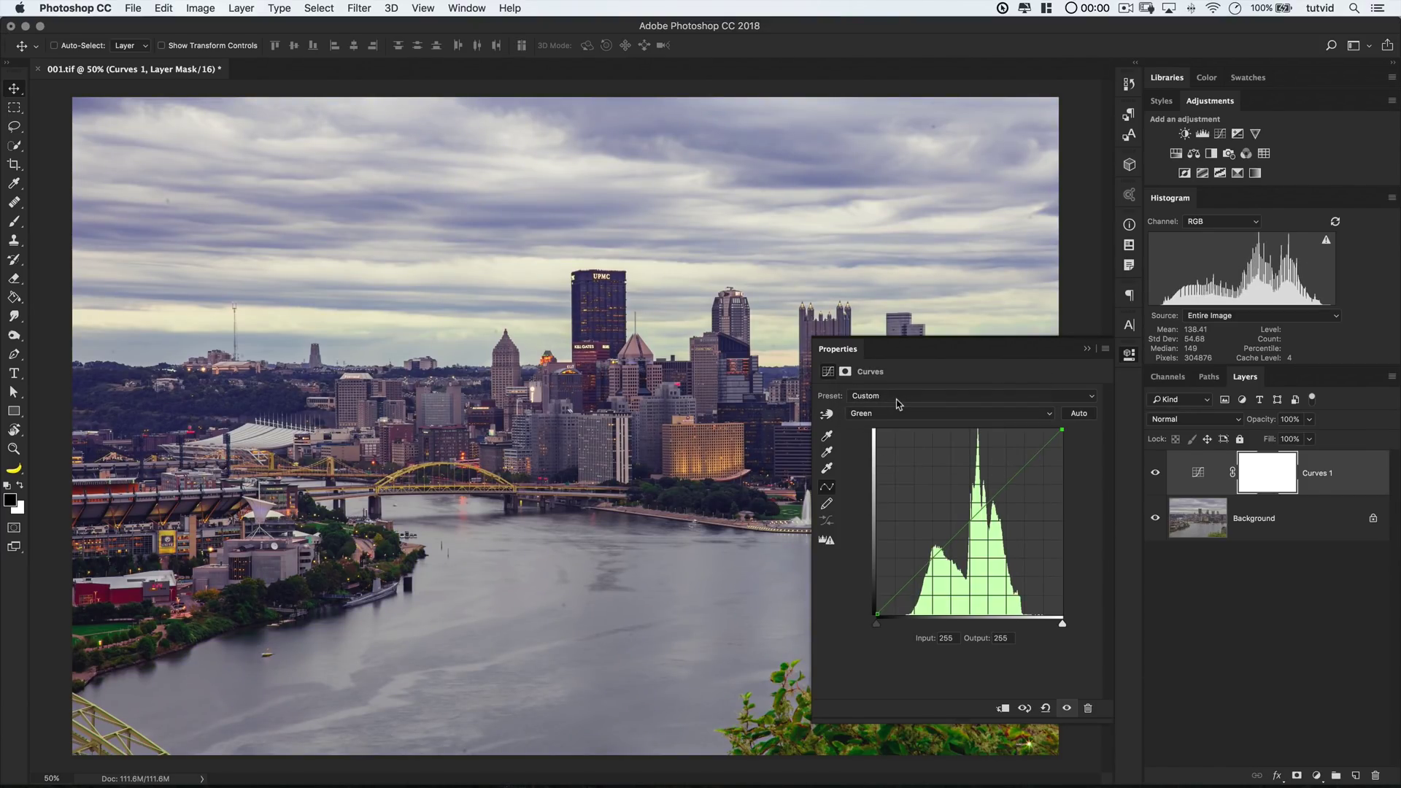
left_click_drag(942, 551, 942, 556)
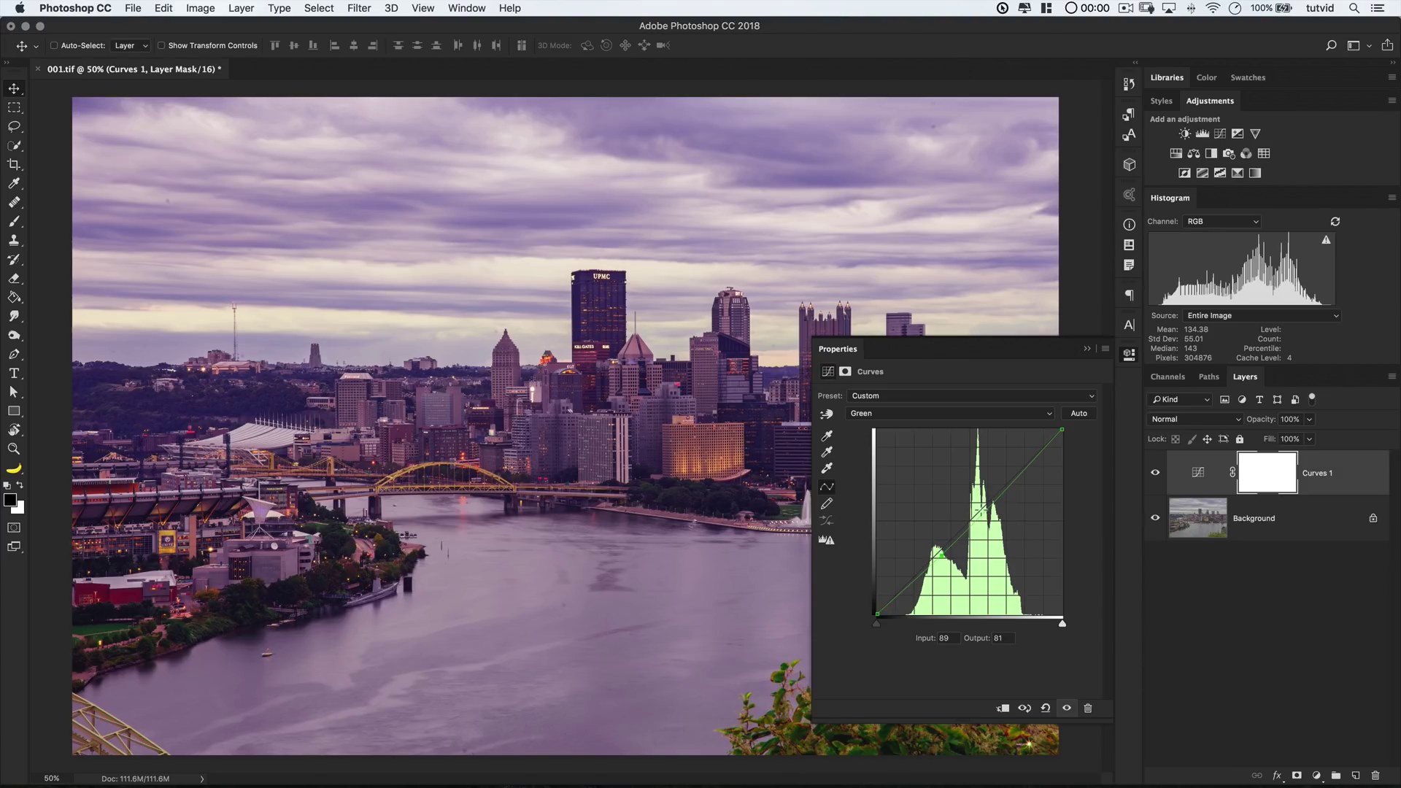
left_click(986, 509)
left_click_drag(986, 508, 980, 512)
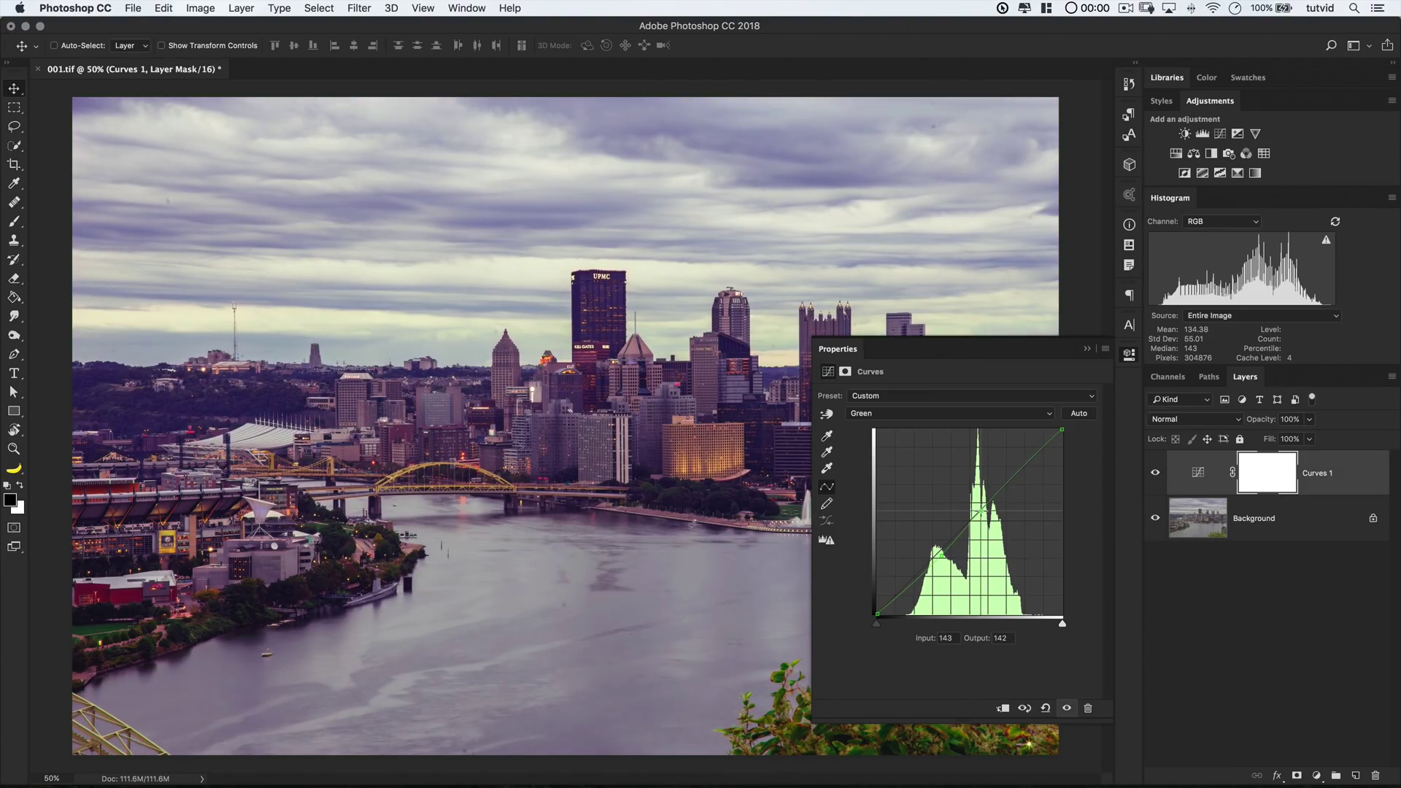
left_click(1016, 476)
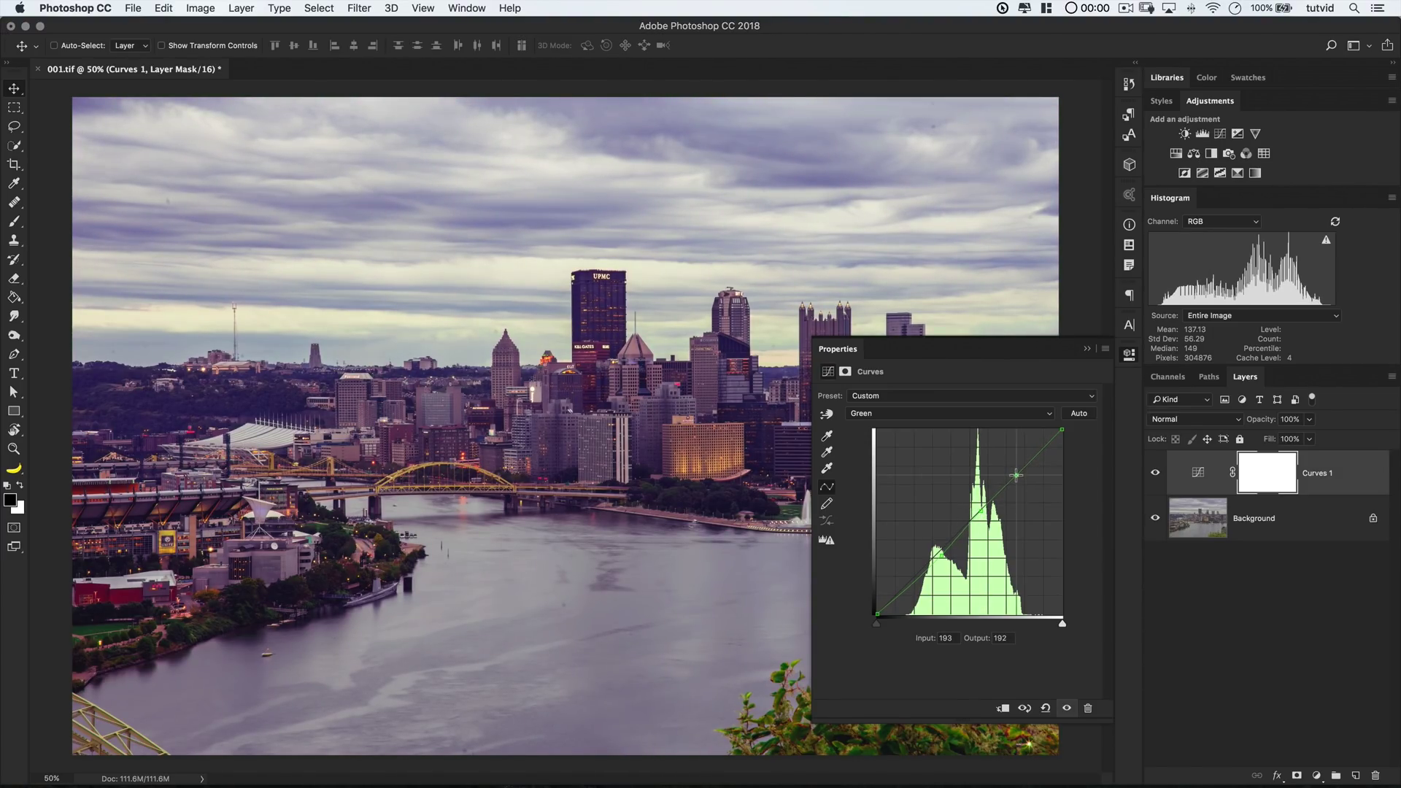
left_click(931, 562)
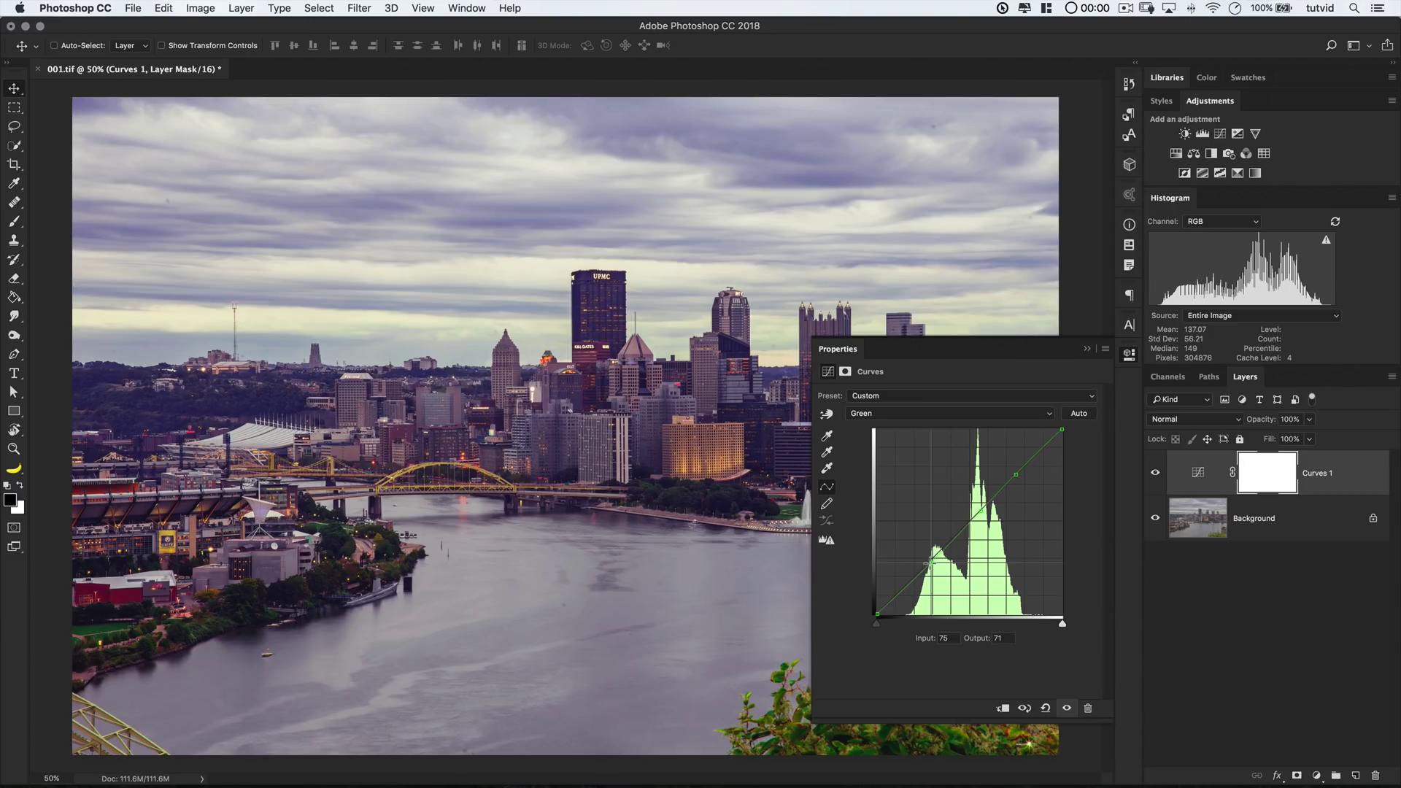
- On the Red curve, pull the highlight point down and raise the shadow point slightly
left_click(936, 414)
left_click(934, 402)
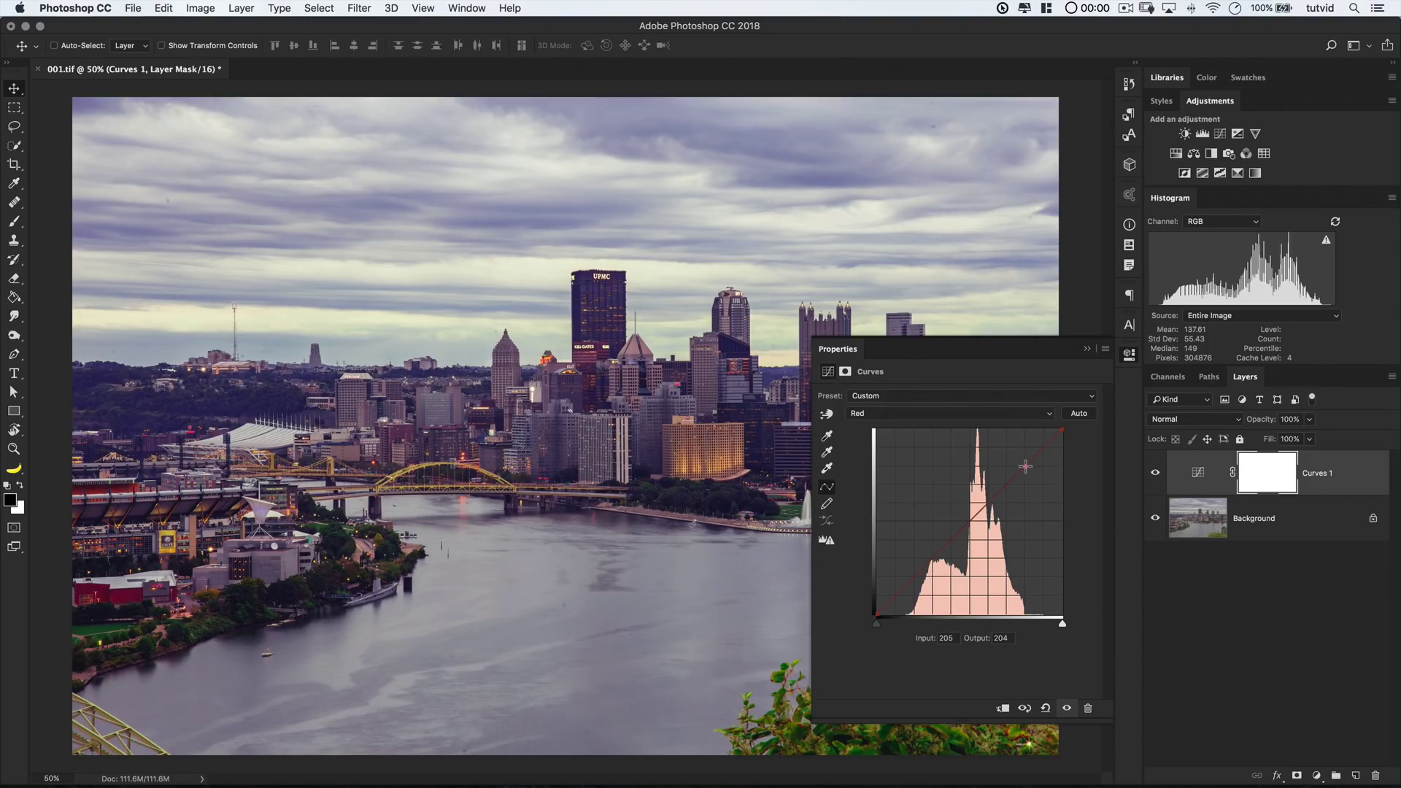
left_click_drag(1026, 466, 1024, 475)
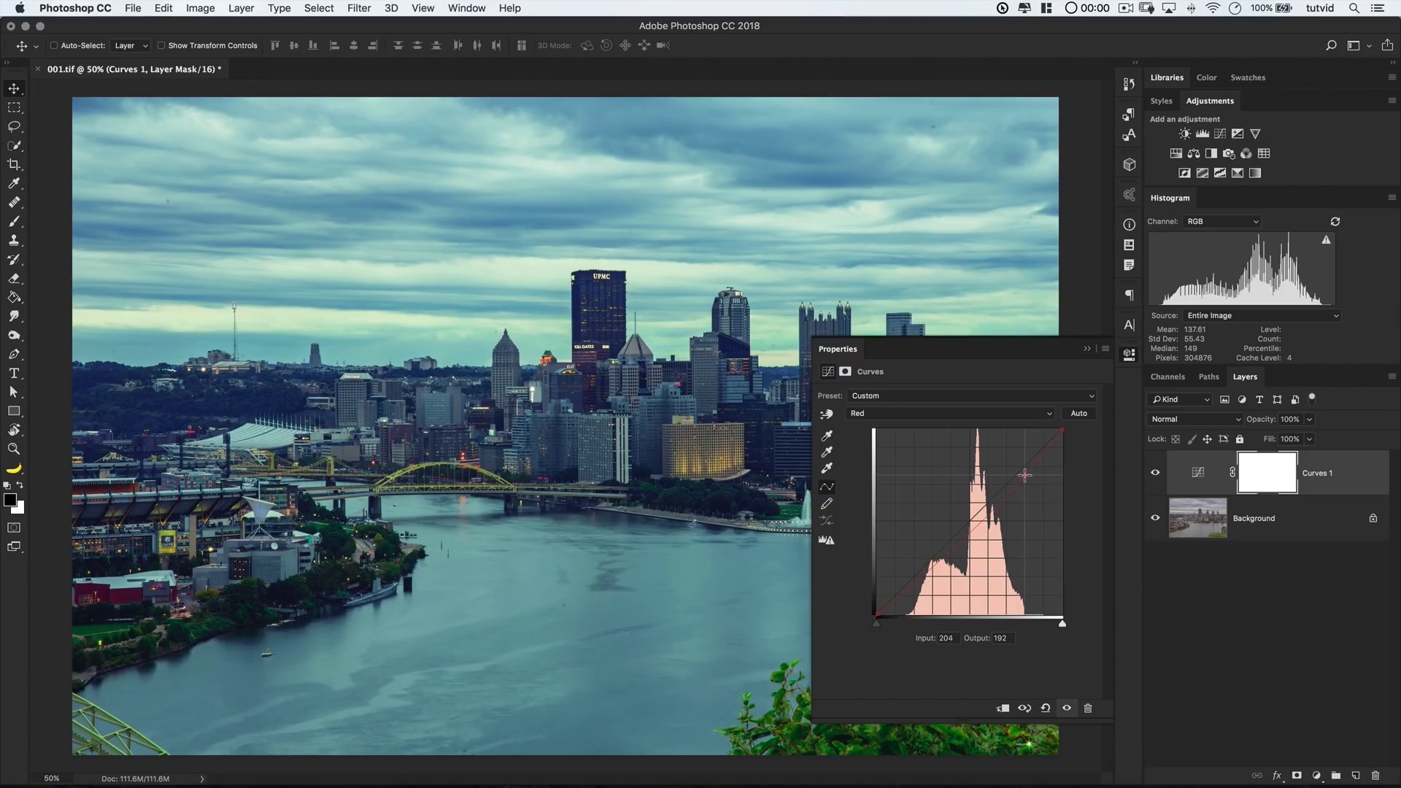
left_click_drag(930, 563, 930, 555)
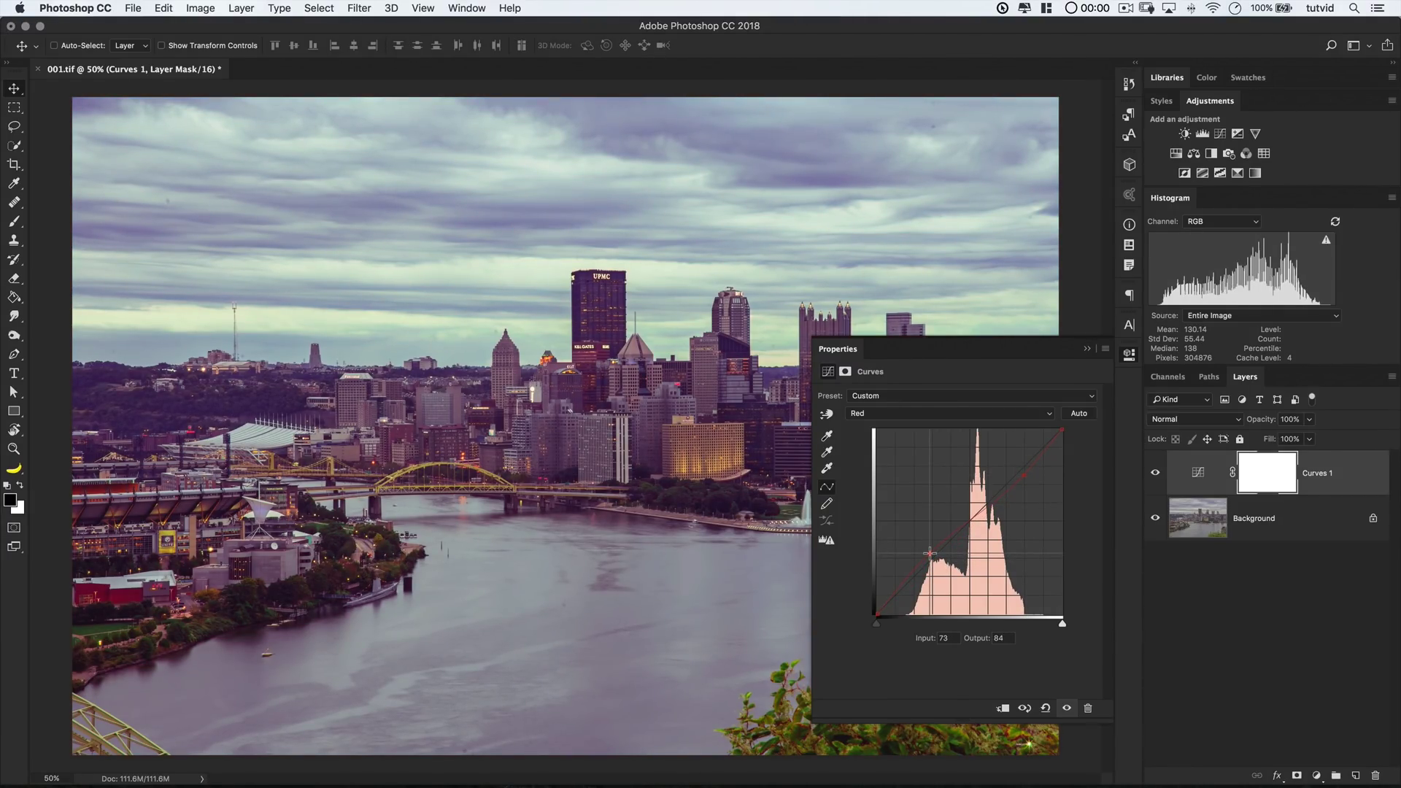
left_click_drag(930, 554, 933, 556)
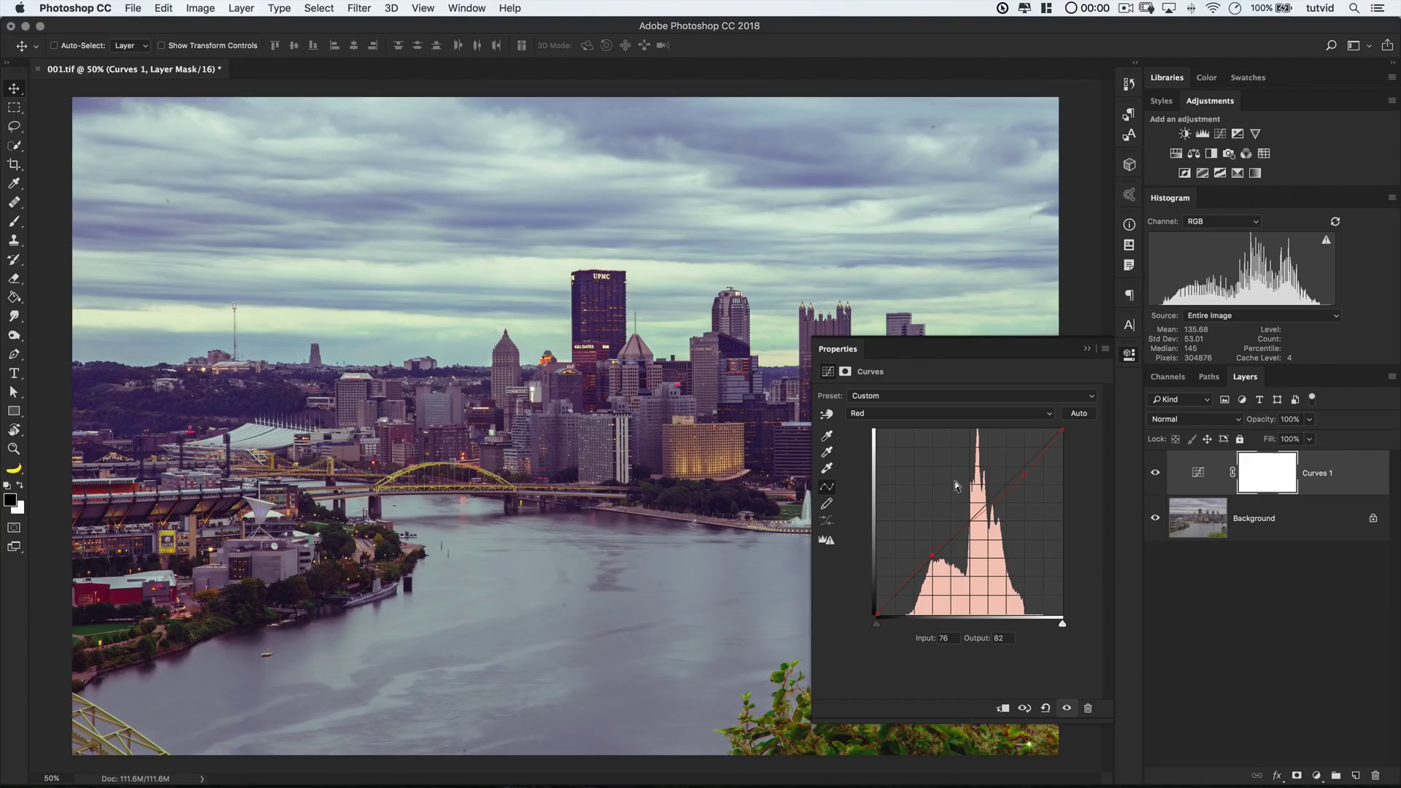
left_click(827, 414)
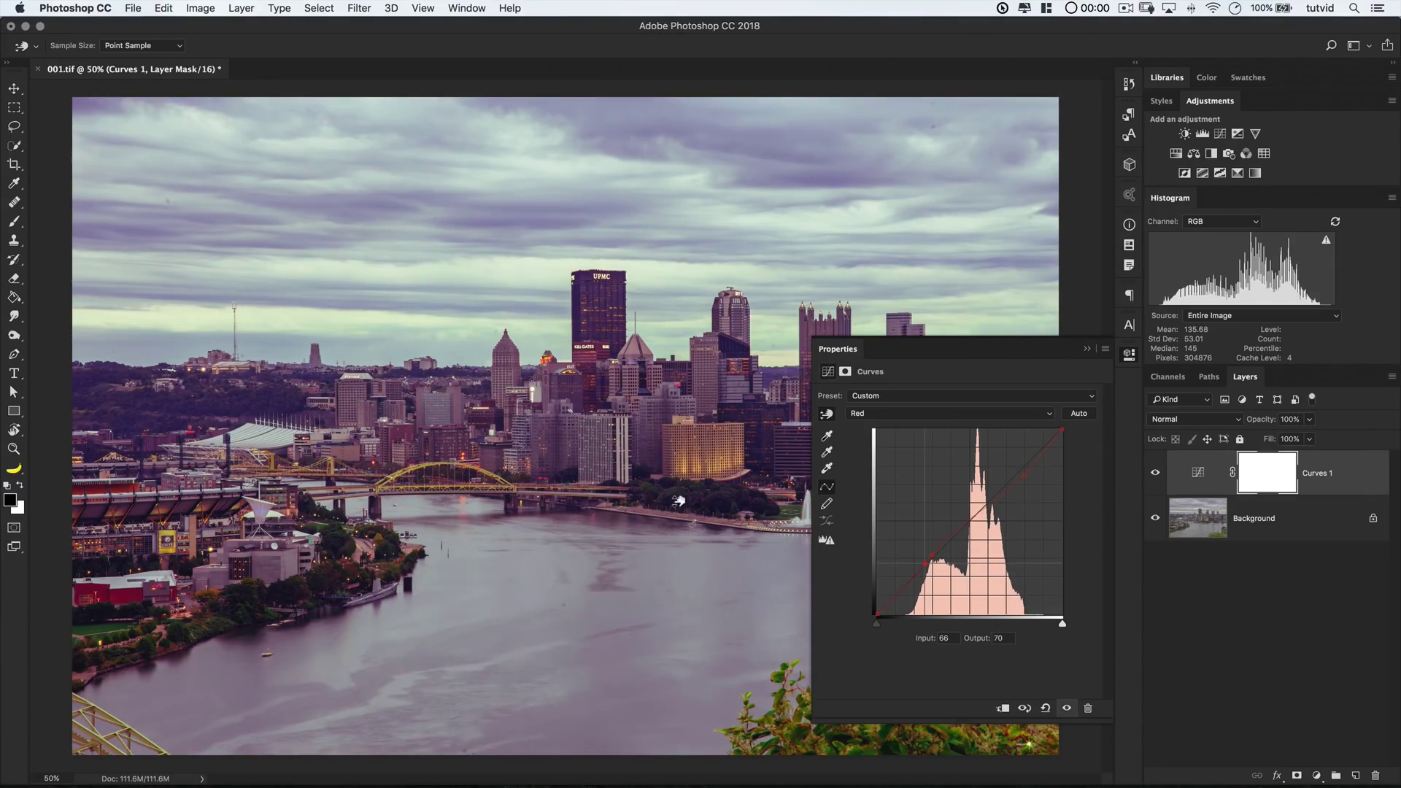
- Add a Green channel point by sampling a dark tone in the photo
left_click(949, 413)
left_click(949, 427)
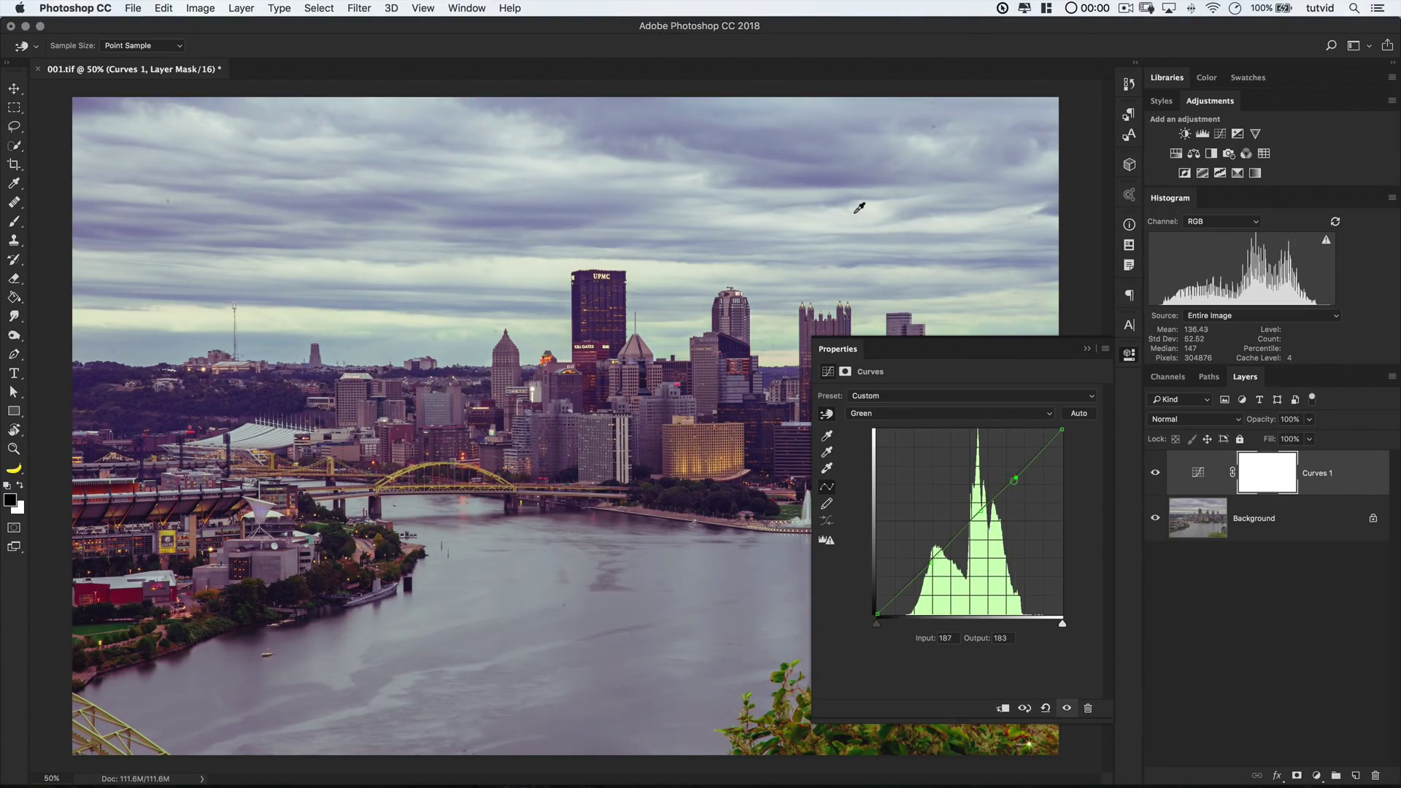
left_click(712, 502)
- Lower blue slightly at a sampled dark tone, then return to the RGB composite curve
left_click(875, 414)
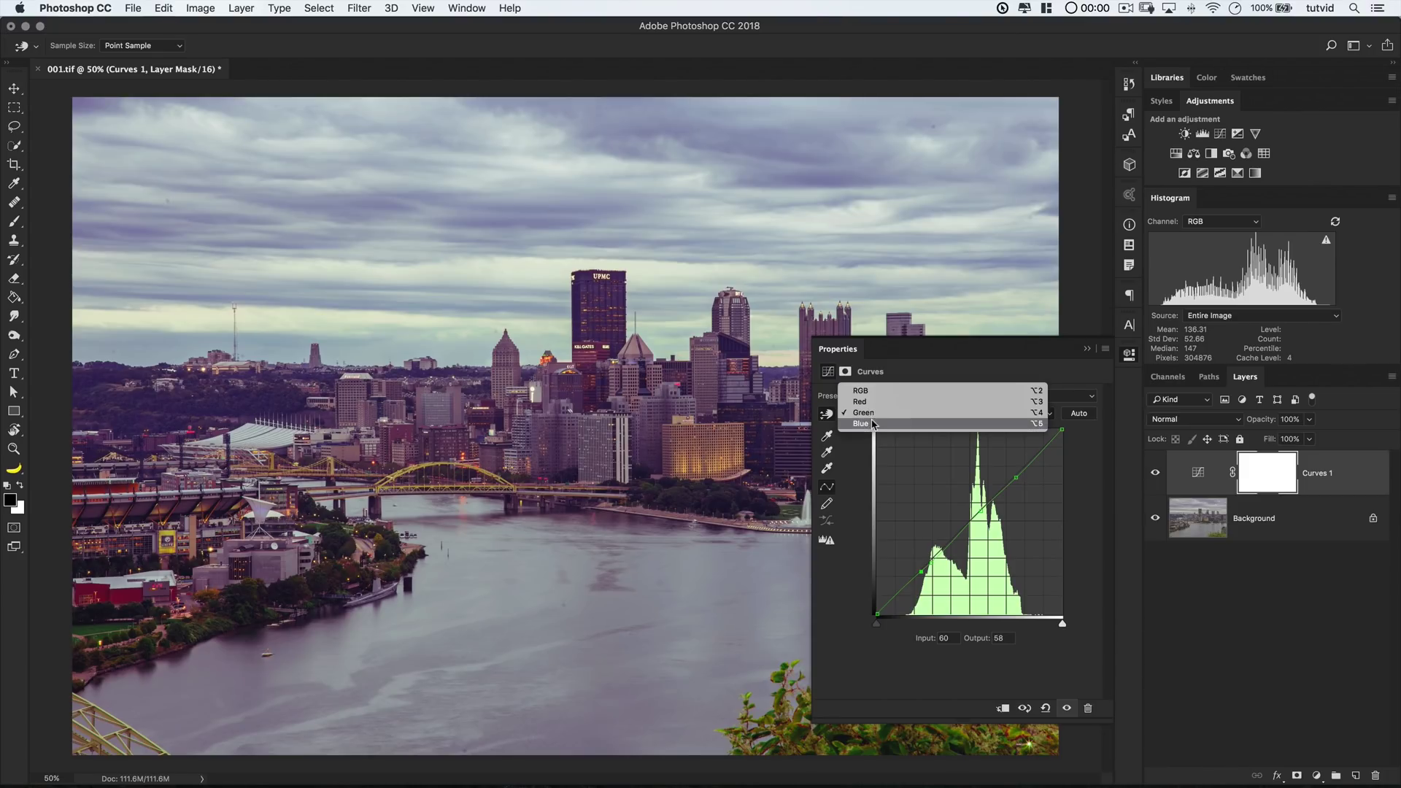
left_click(876, 427)
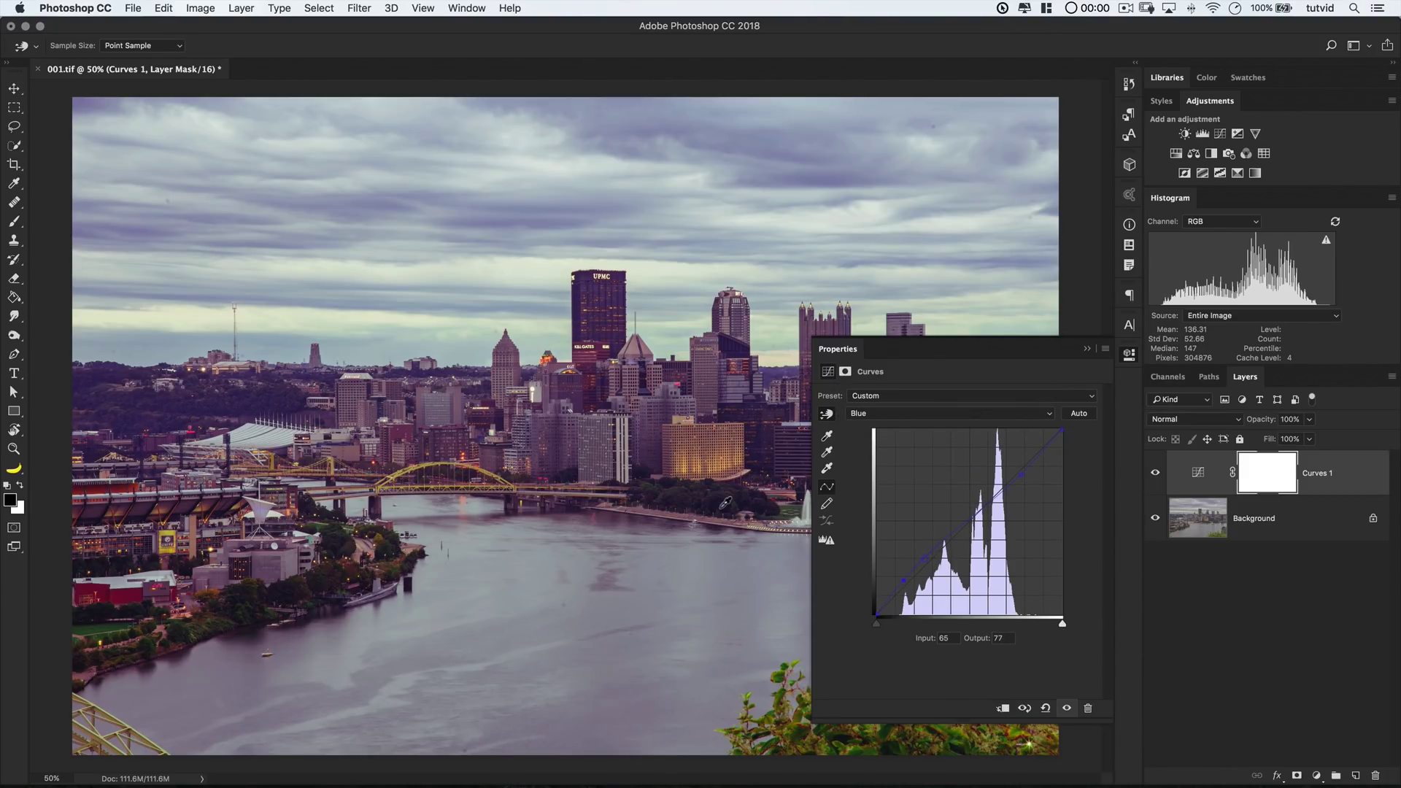
left_click_drag(413, 582, 413, 592)
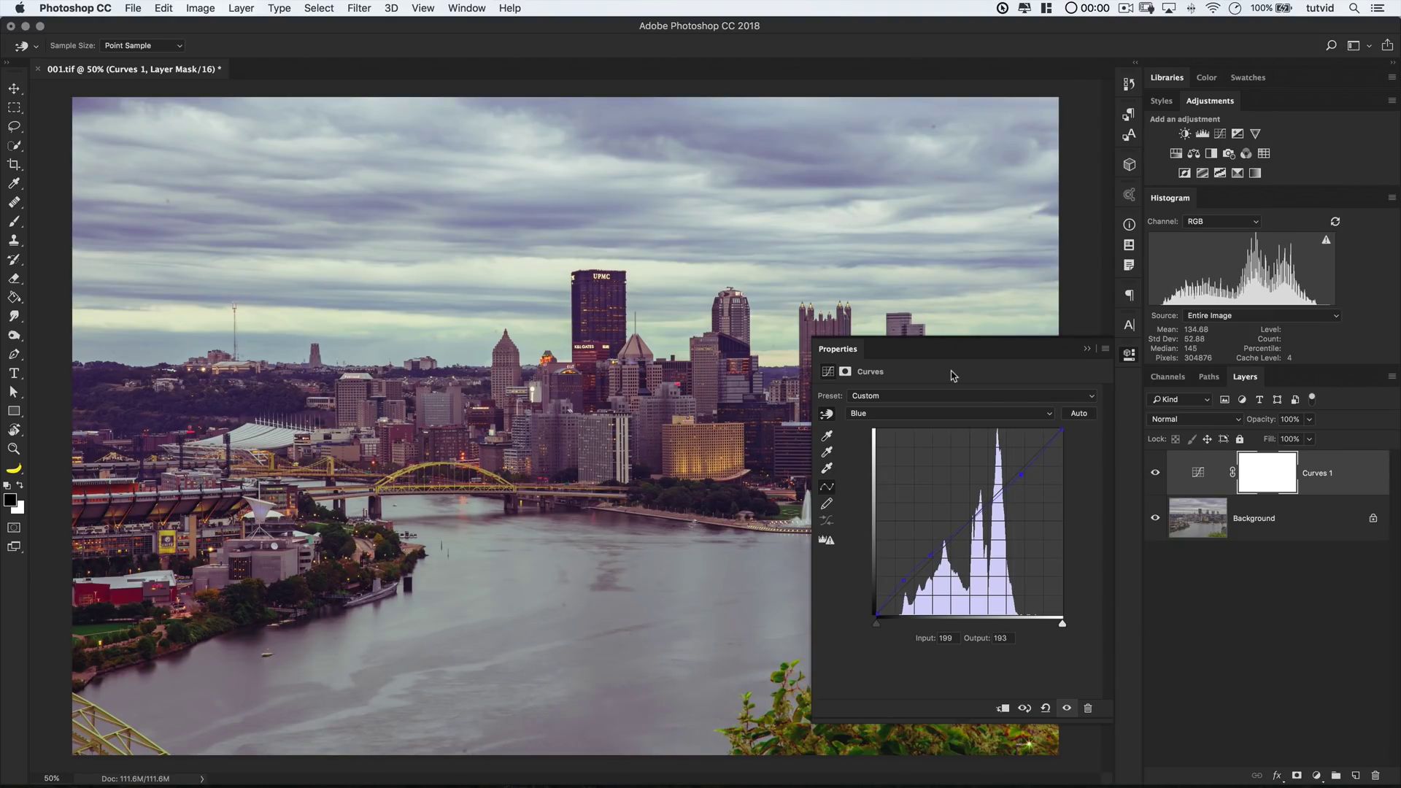
left_click(827, 415)
left_click(890, 395)
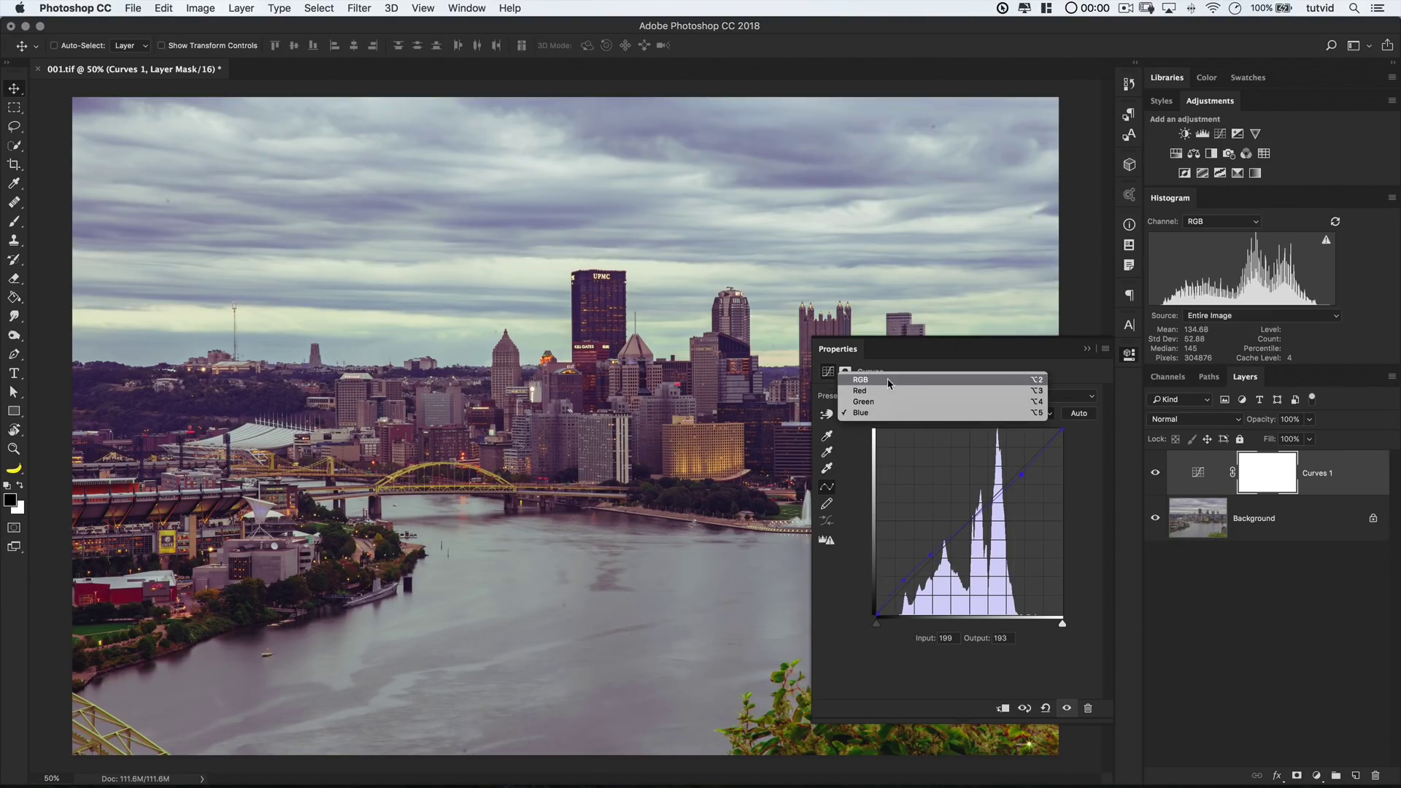
left_click(886, 377)
- Bend the RGB curve into a wild wave, lifting input 72 to output 195 and dropping the highlights
left_click_drag(939, 564, 930, 530)
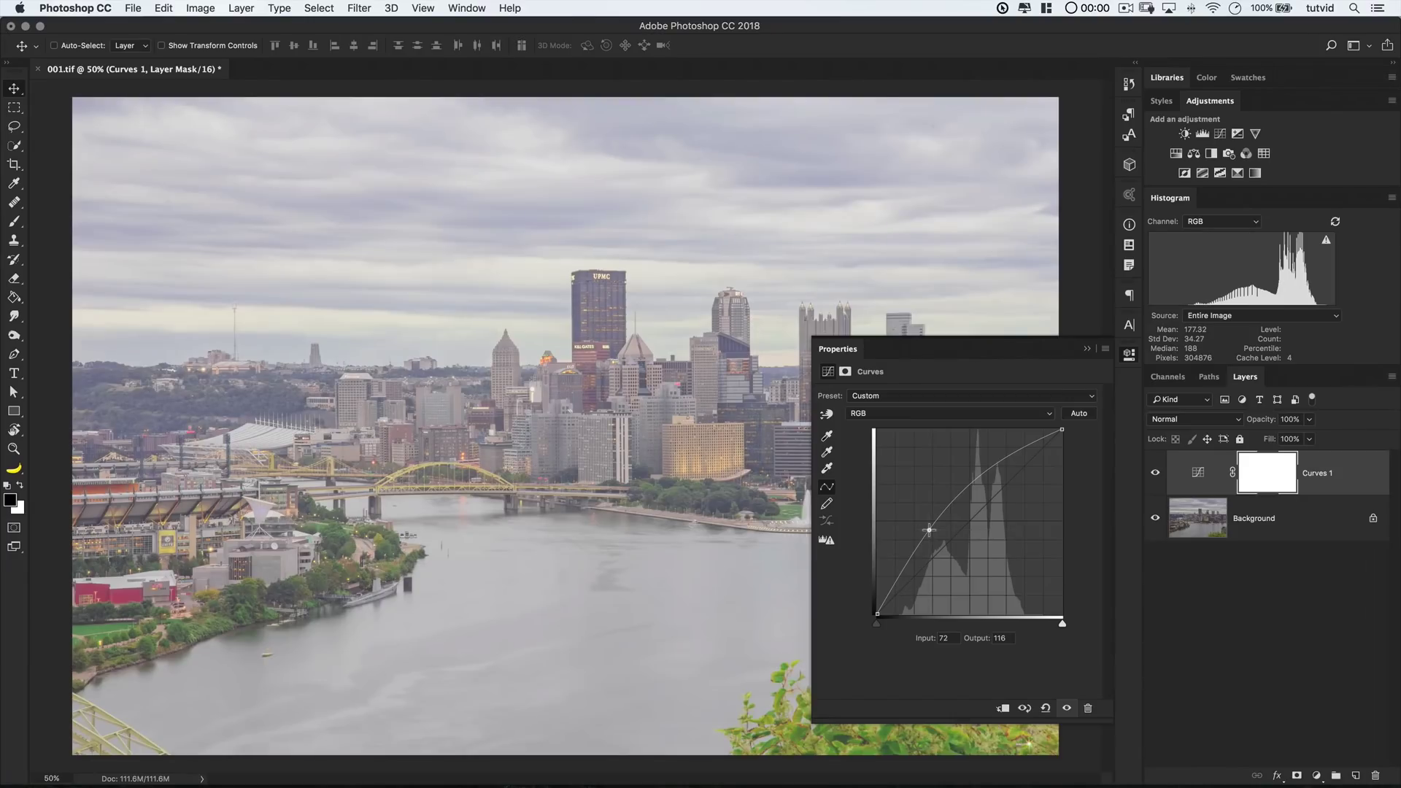
left_click(1002, 501)
left_click_drag(1002, 501, 1017, 505)
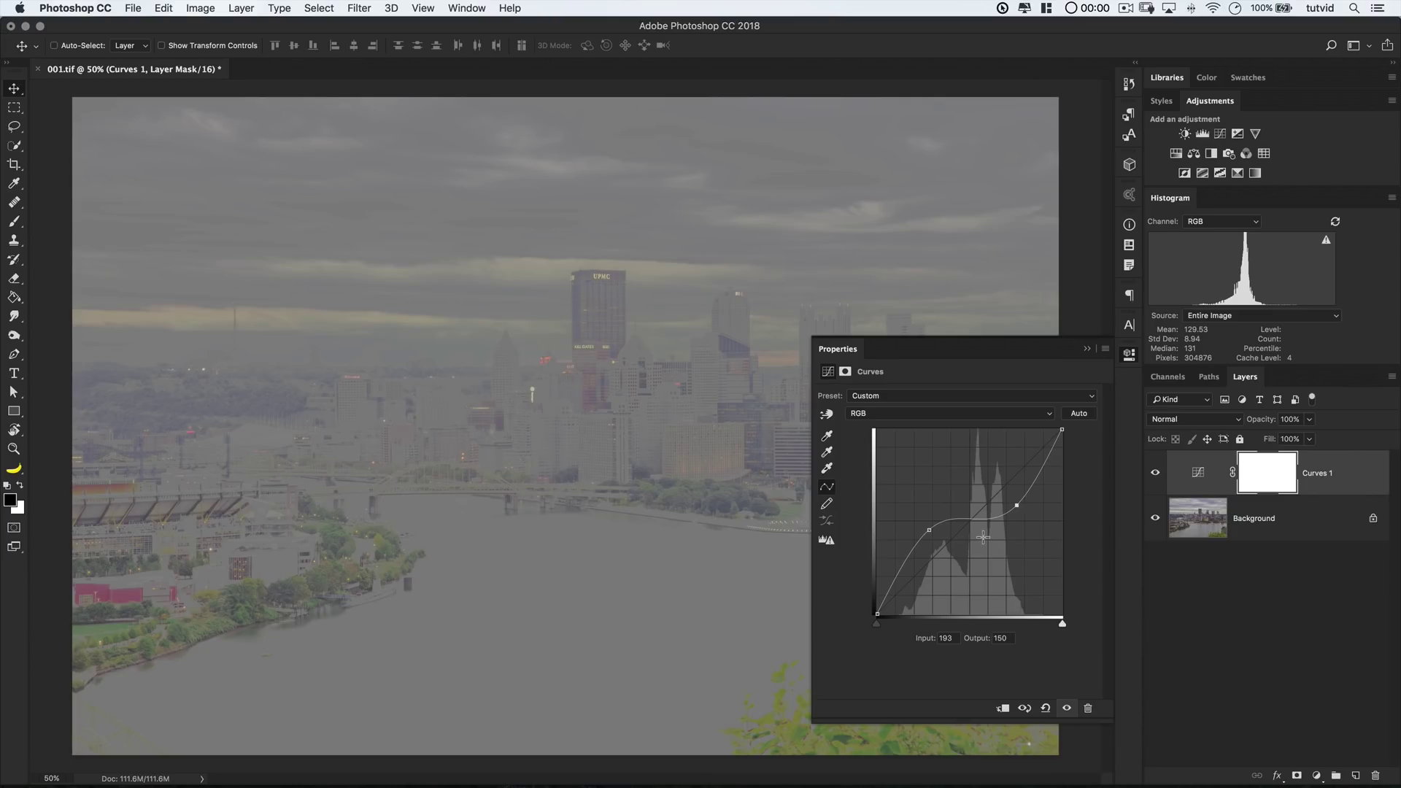
left_click_drag(929, 530, 929, 490)
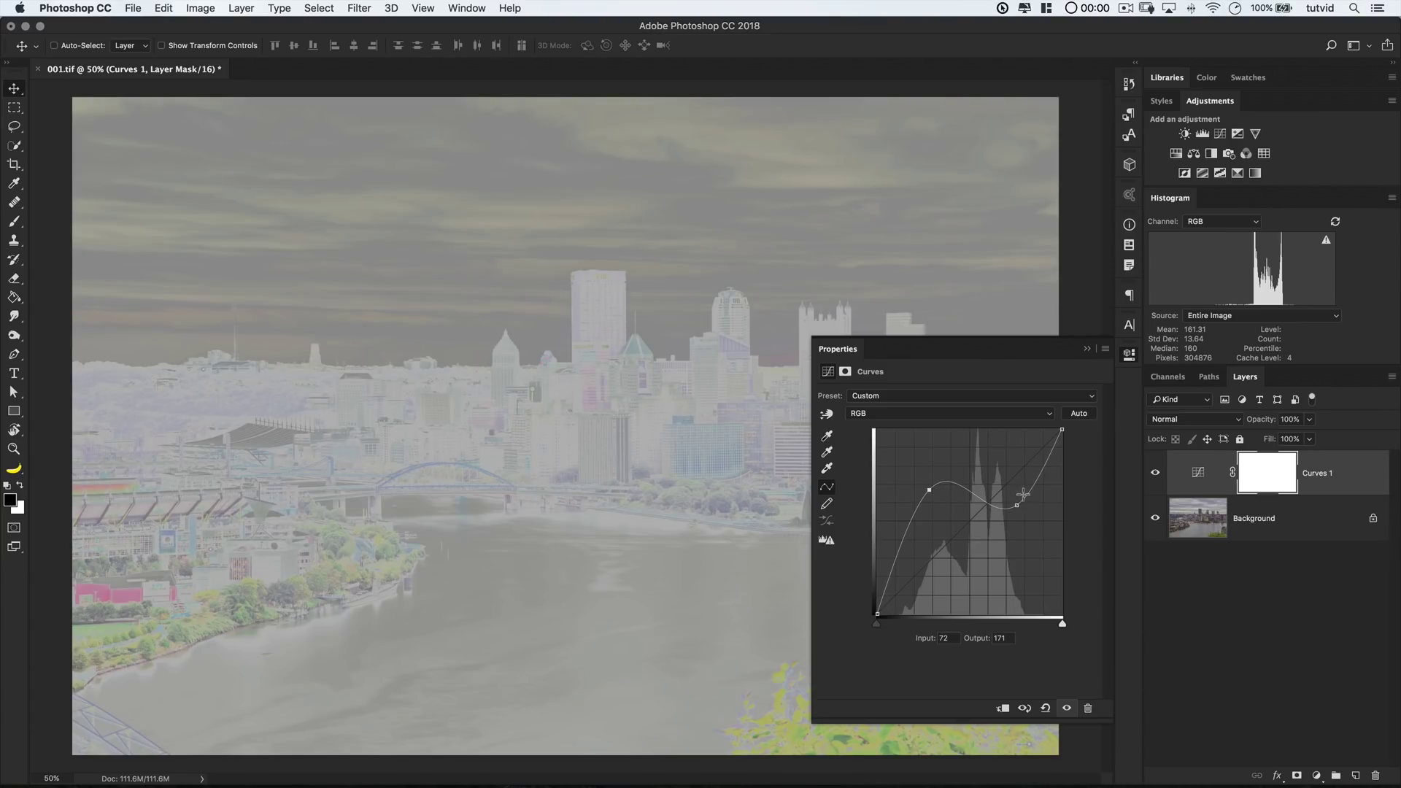
left_click_drag(1018, 505, 1016, 555)
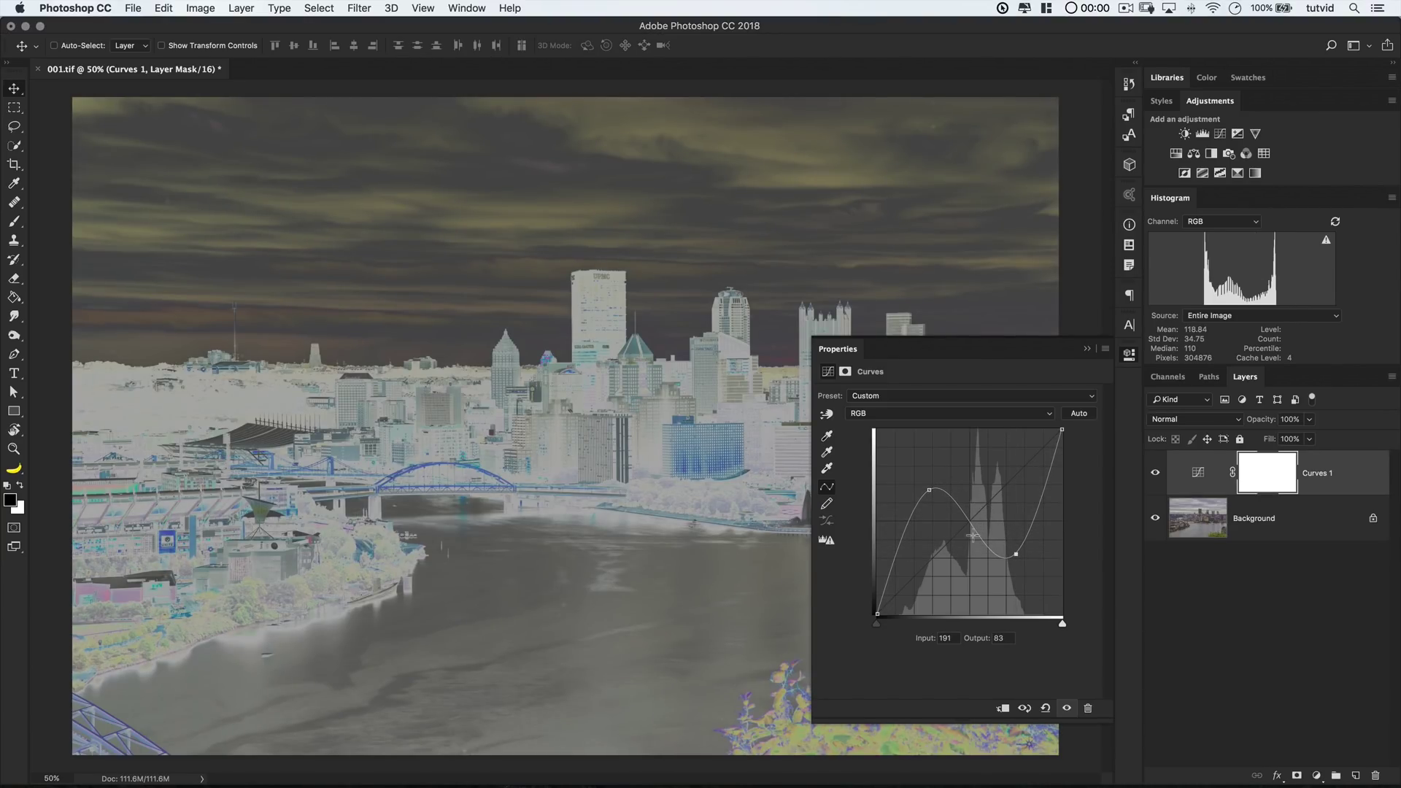
left_click_drag(930, 489, 929, 474)
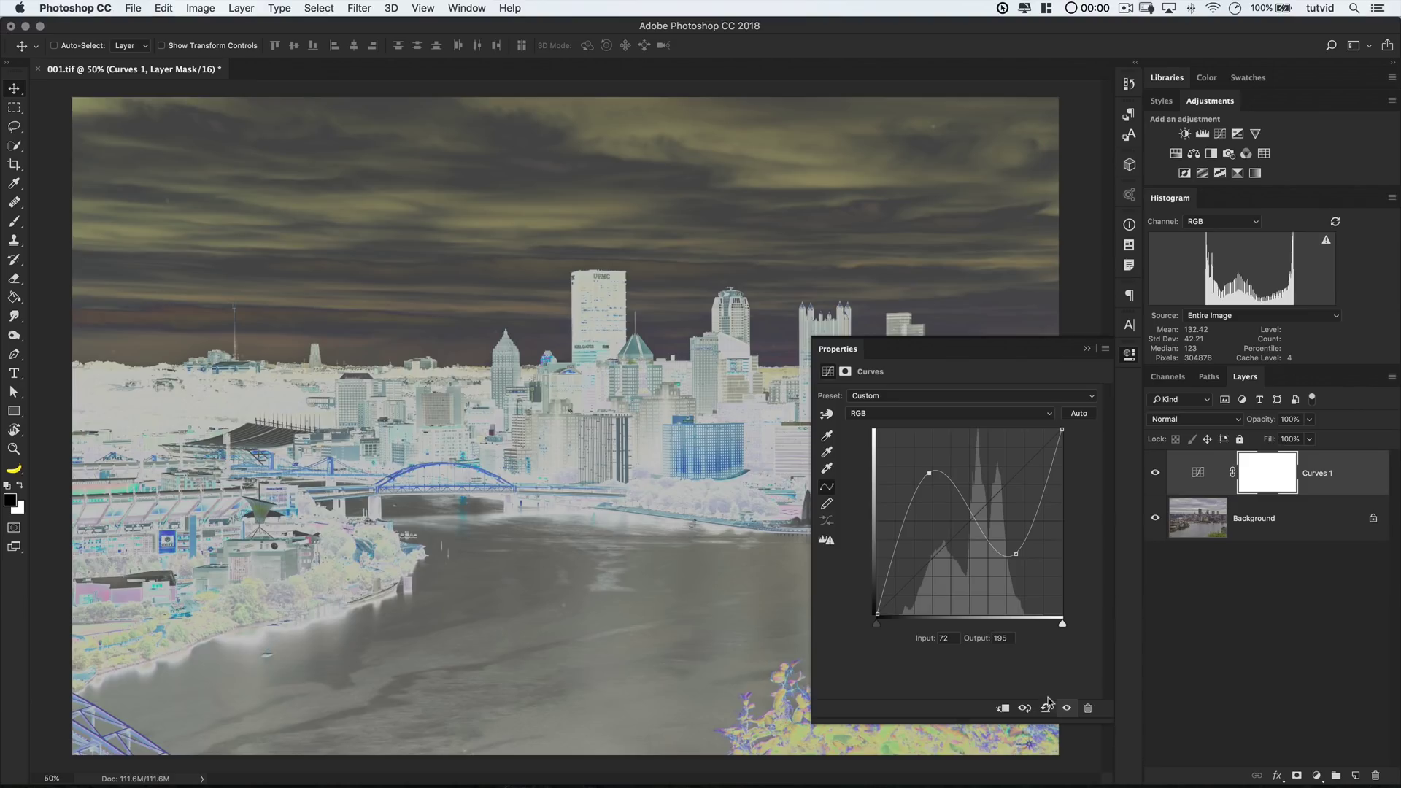
- Reset the curve and build a moderate S-curve, dropping input 75 to output 40
left_click(1047, 707)
left_click(971, 521)
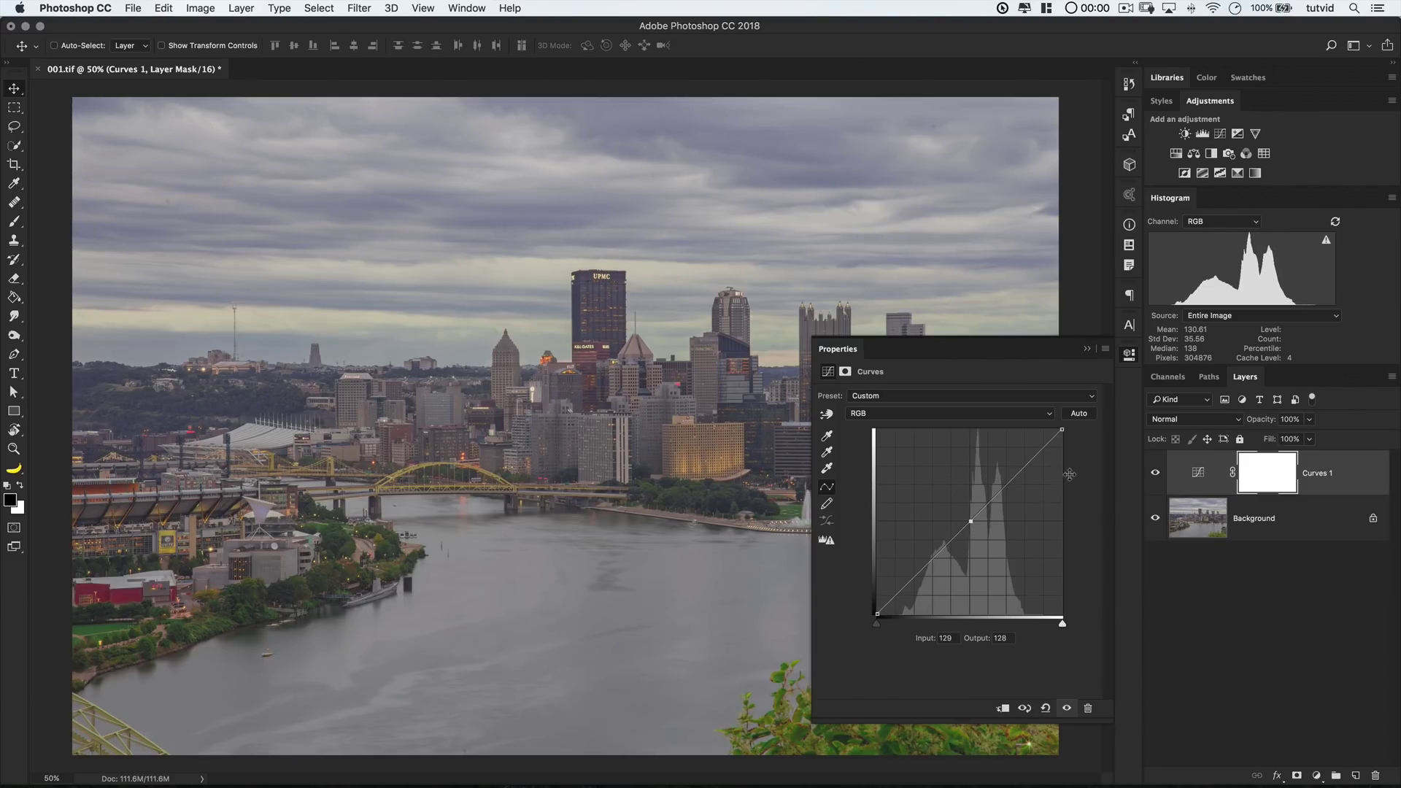
left_click_drag(1005, 486, 1005, 471)
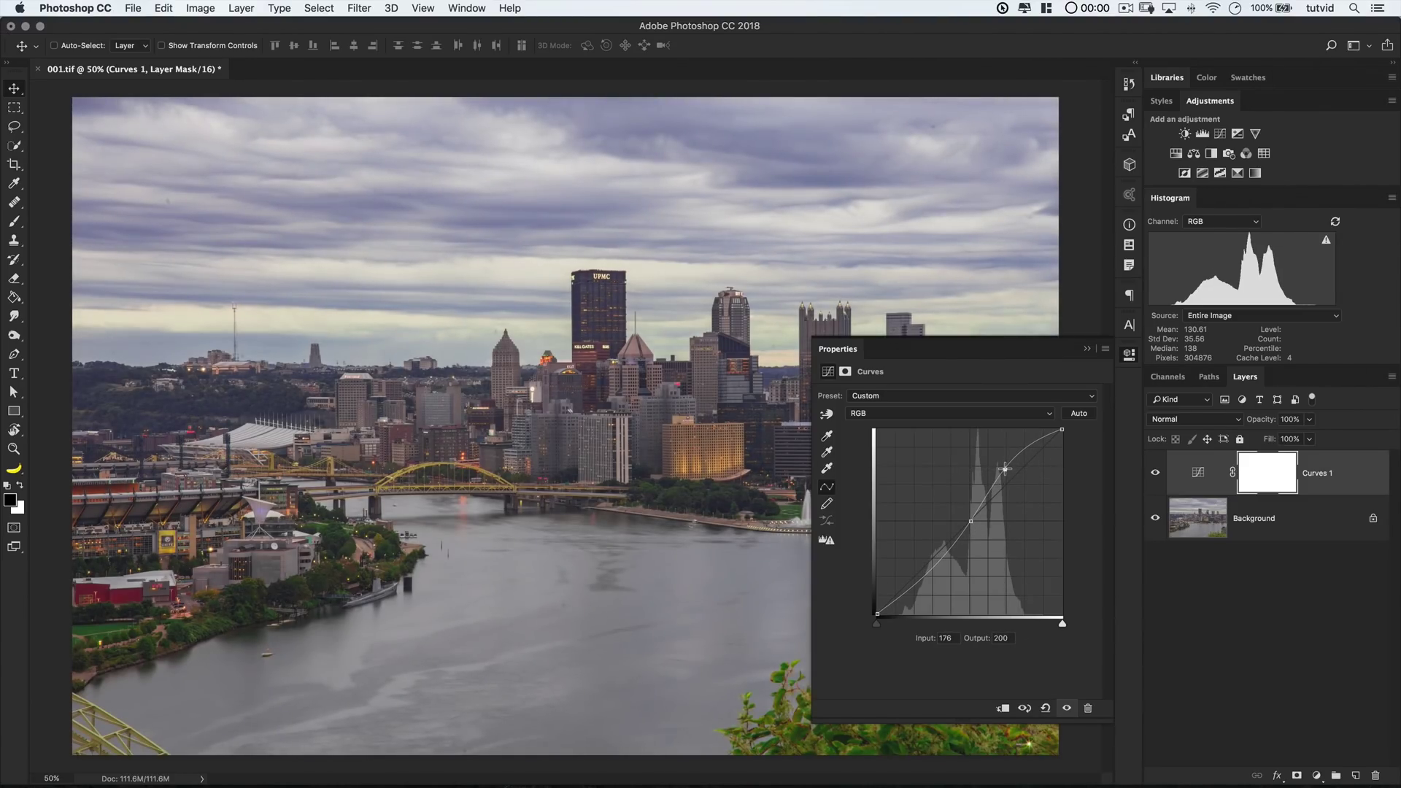
left_click_drag(933, 560, 931, 585)
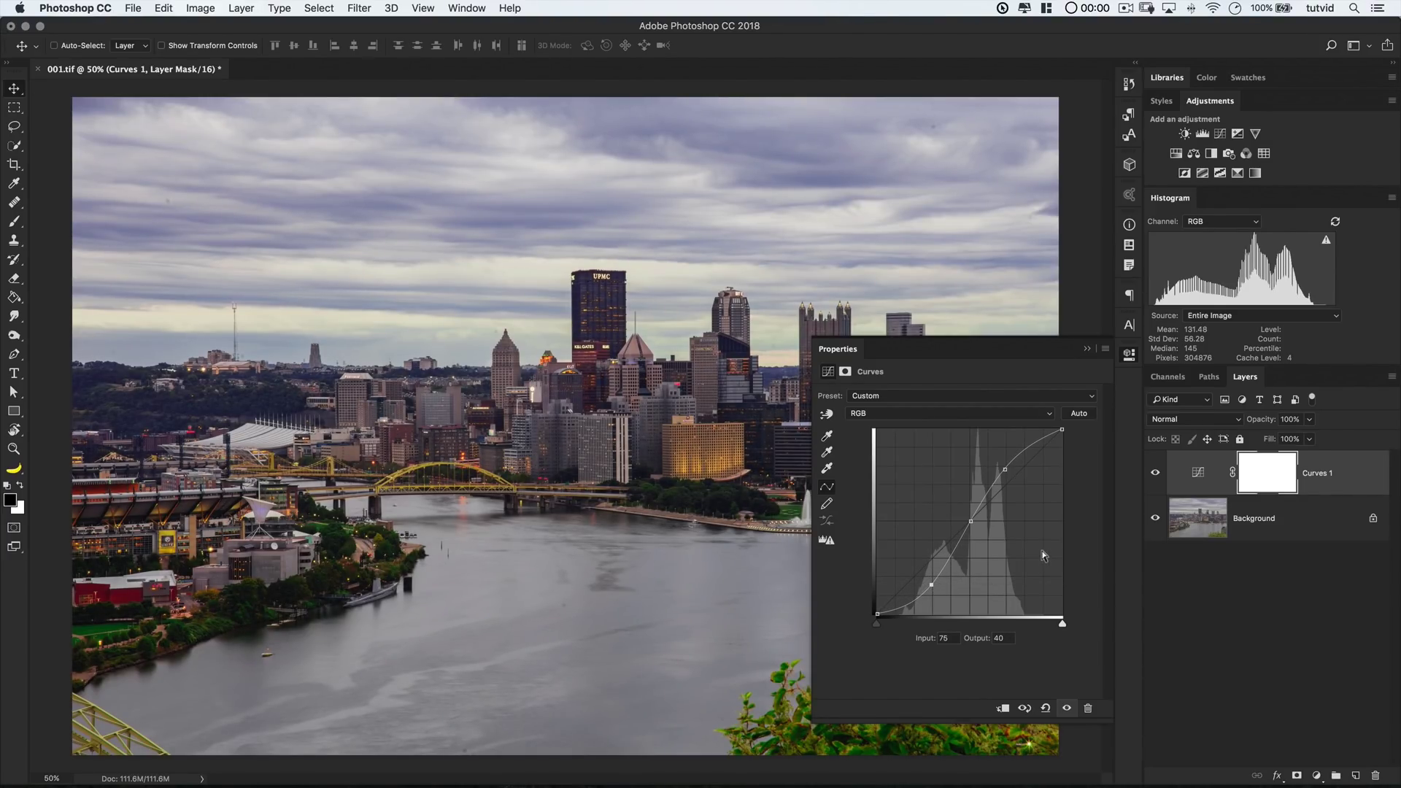
- Collapse Properties and toggle Curves 1 off and on twice to compare before and after
left_click(1130, 355)
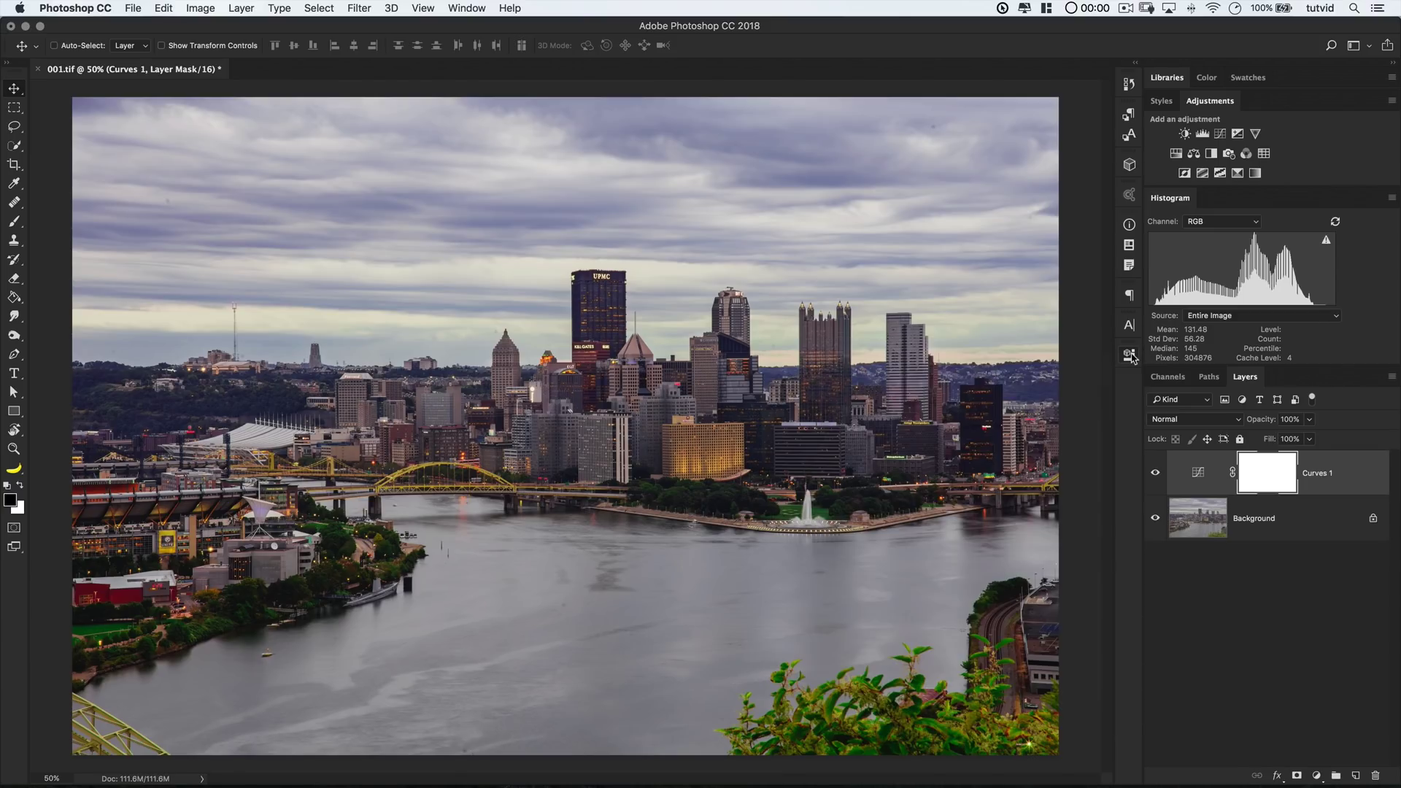
left_click(1156, 475)
left_click(1156, 475)
left_click(1156, 475)
left_click(1156, 475)
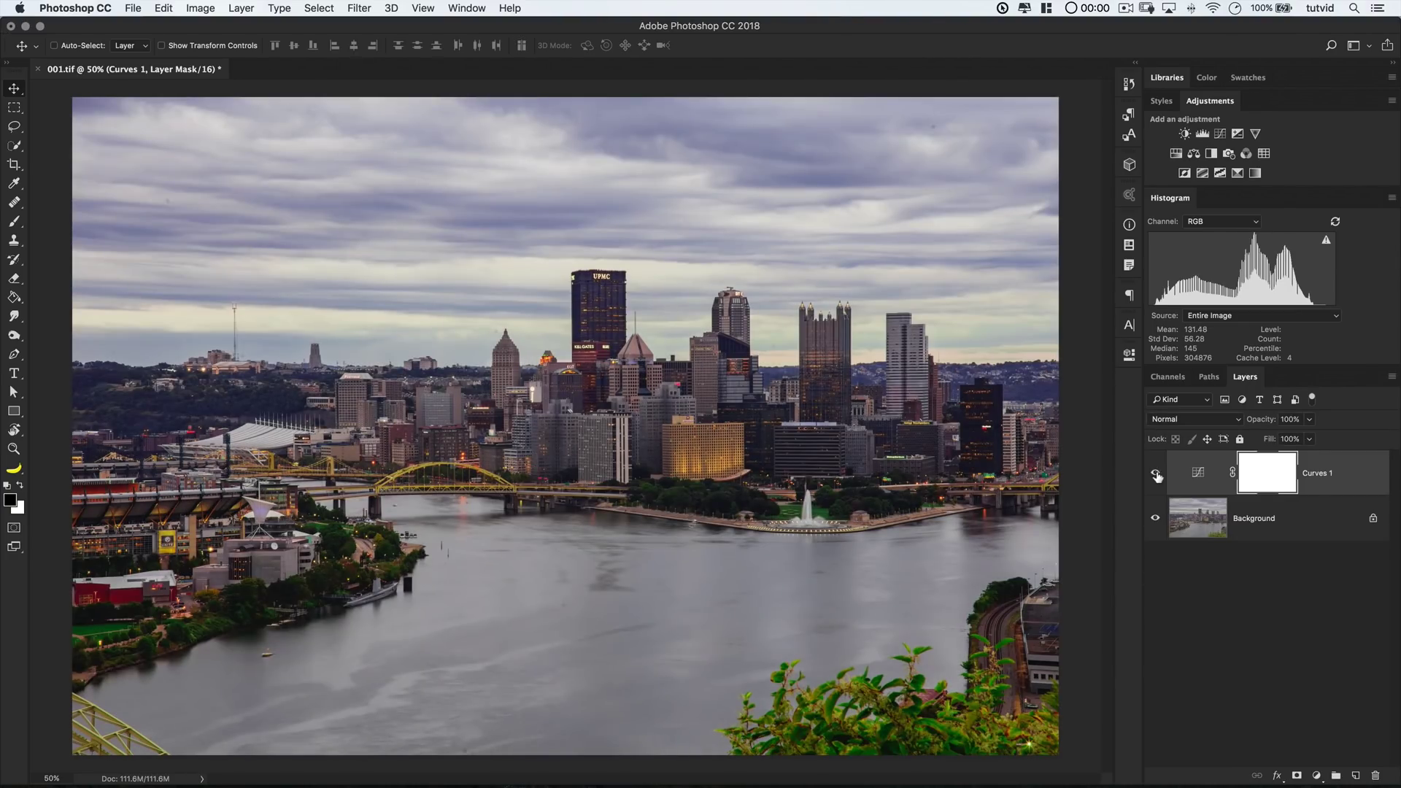